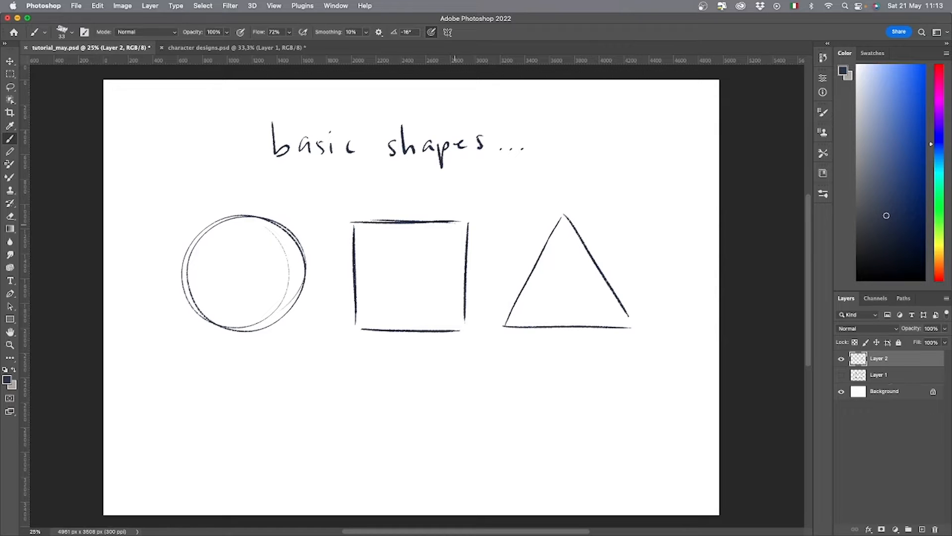
Scale down the title and three basic shapes together and place them in the canvas's upper-left area.
key("ctrl+t")
left_click_drag(633, 226, 468, 225)
left_click_drag(442, 271, 388, 220)
key("Return")
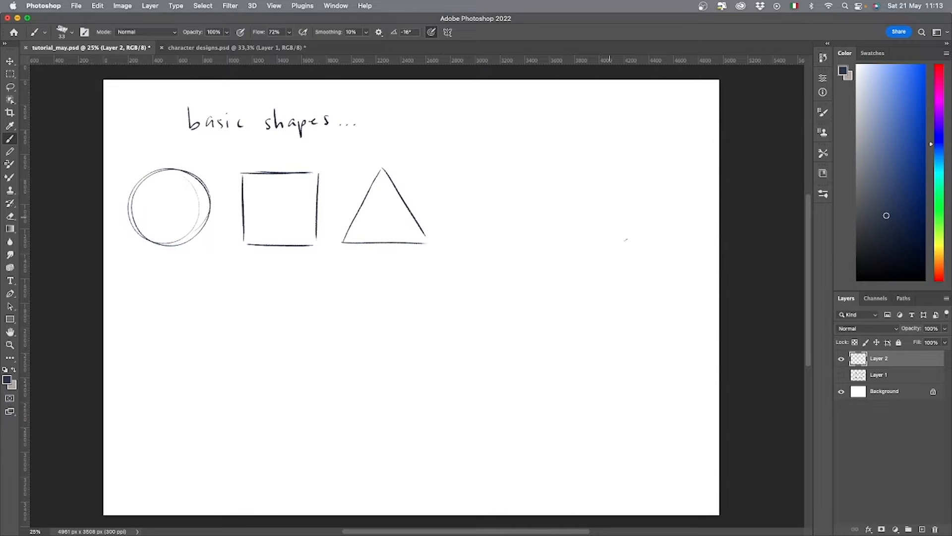
Sketch a head beside the triangle from a large circle, an angular jaw with pointed chin, and side and centre guide lines.
mouse_move(626, 240)
left_mouse_down()
mouse_move(502, 315)
mouse_move(634, 243)
mouse_move(497, 309)
mouse_move(540, 367)
left_mouse_up()
mouse_move(629, 293)
left_mouse_down()
mouse_move(624, 323)
mouse_move(576, 367)
left_mouse_up()
mouse_move(496, 293)
left_mouse_down()
mouse_move(515, 345)
mouse_move(547, 373)
mouse_move(503, 330)
left_mouse_up()
mouse_move(501, 332)
left_mouse_down()
mouse_move(535, 370)
mouse_move(620, 338)
left_mouse_up()
mouse_move(533, 375)
left_mouse_down()
mouse_move(624, 337)
mouse_move(620, 233)
left_mouse_up()
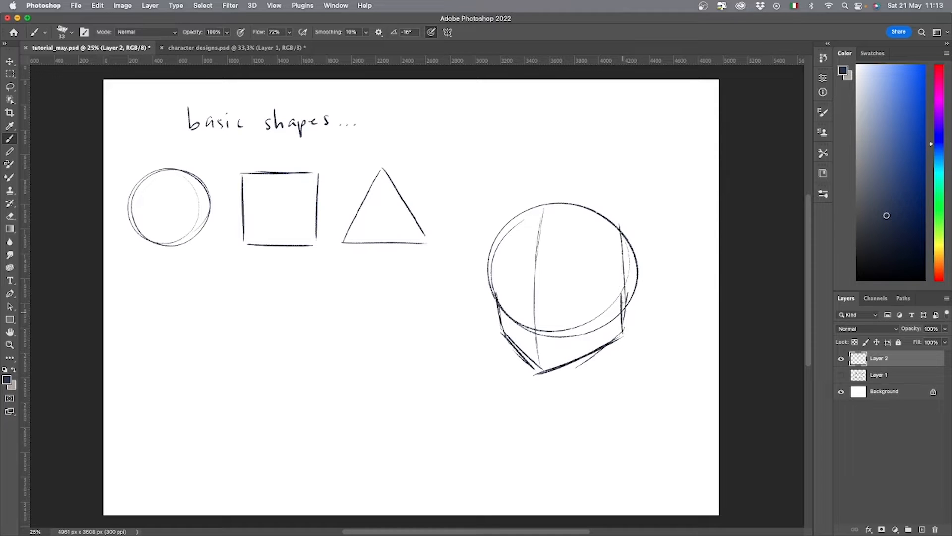
left_click_drag(624, 292, 618, 224)
left_click_drag(617, 224, 549, 199)
mouse_move(546, 202)
left_mouse_down()
mouse_move(634, 258)
mouse_move(636, 286)
left_mouse_up()
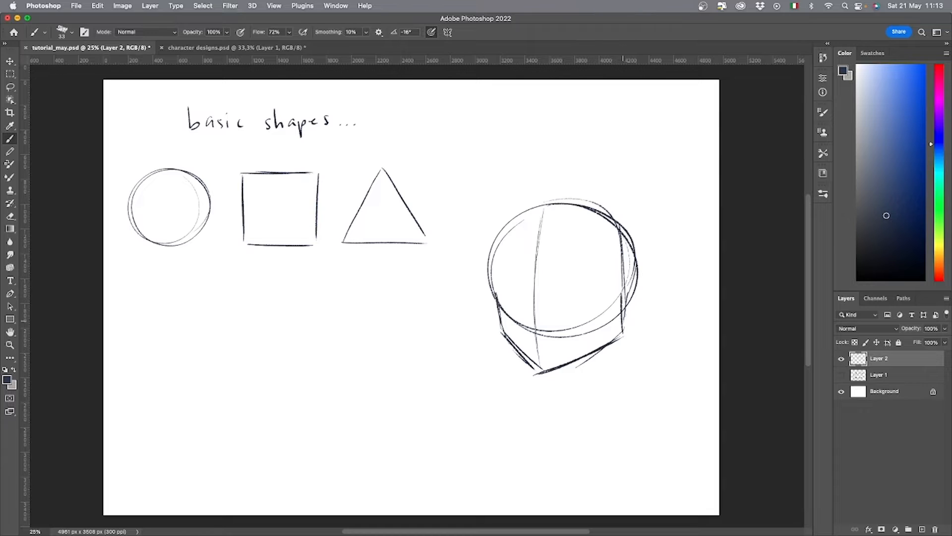
Sketch a short boxy neck with a curved base beneath the head's jaw.
left_click_drag(623, 322, 616, 390)
left_click_drag(560, 367, 561, 392)
left_click_drag(621, 344, 615, 386)
mouse_move(559, 371)
left_mouse_down()
mouse_move(561, 403)
mouse_move(619, 388)
mouse_move(590, 414)
mouse_move(561, 409)
left_mouse_up()
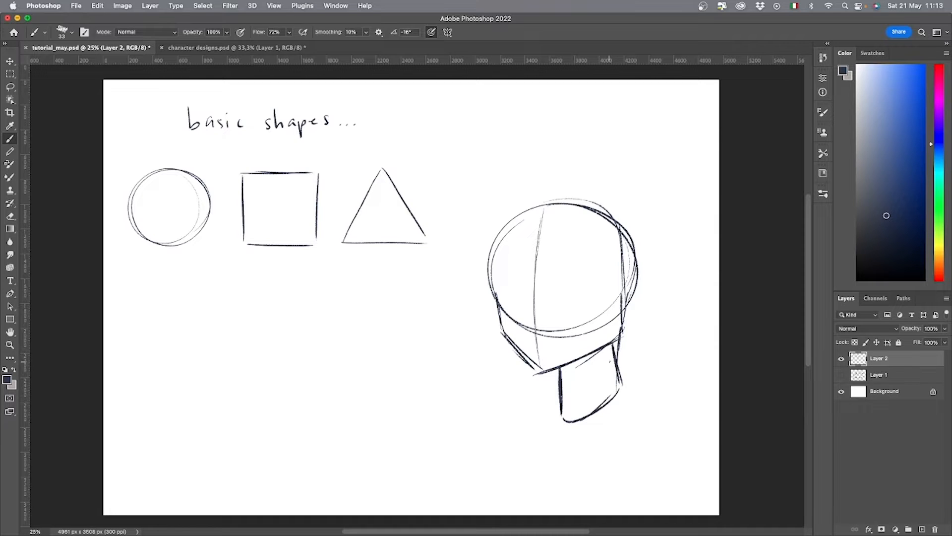
left_click_drag(610, 352, 617, 382)
Draw curved arrows linking the circle to the skull, the triangle to the jaw and the square to the neck.
mouse_move(181, 242)
left_mouse_down()
mouse_move(462, 290)
mouse_move(526, 273)
left_mouse_up()
mouse_move(391, 222)
left_mouse_down()
mouse_move(486, 349)
mouse_move(529, 338)
left_mouse_up()
mouse_move(292, 229)
left_mouse_down()
mouse_move(306, 285)
mouse_move(539, 382)
mouse_move(580, 375)
left_mouse_up()
mouse_move(573, 370)
left_mouse_down()
mouse_move(581, 375)
mouse_move(574, 381)
left_mouse_up()
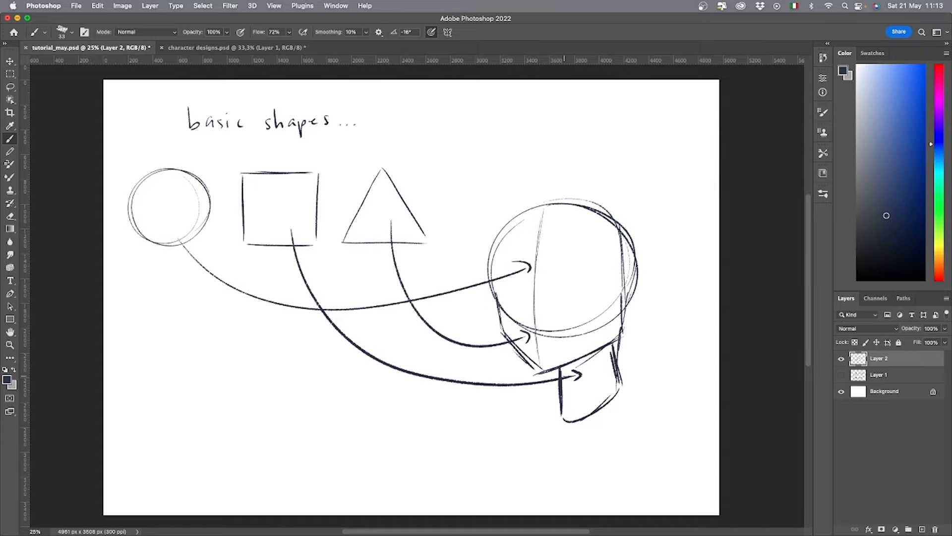
Handwrite "They are the base" beneath the arrows.
mouse_move(201, 378)
left_mouse_down()
mouse_move(200, 405)
mouse_move(212, 375)
left_mouse_up()
mouse_move(214, 373)
left_mouse_down()
mouse_move(239, 394)
mouse_move(271, 395)
mouse_move(294, 408)
left_mouse_up()
mouse_move(317, 383)
left_mouse_down()
mouse_move(316, 407)
mouse_move(321, 396)
left_mouse_up()
mouse_move(331, 381)
left_mouse_down()
mouse_move(345, 404)
mouse_move(419, 411)
left_mouse_up()
mouse_move(425, 398)
left_mouse_down()
mouse_move(417, 409)
mouse_move(432, 409)
left_mouse_up()
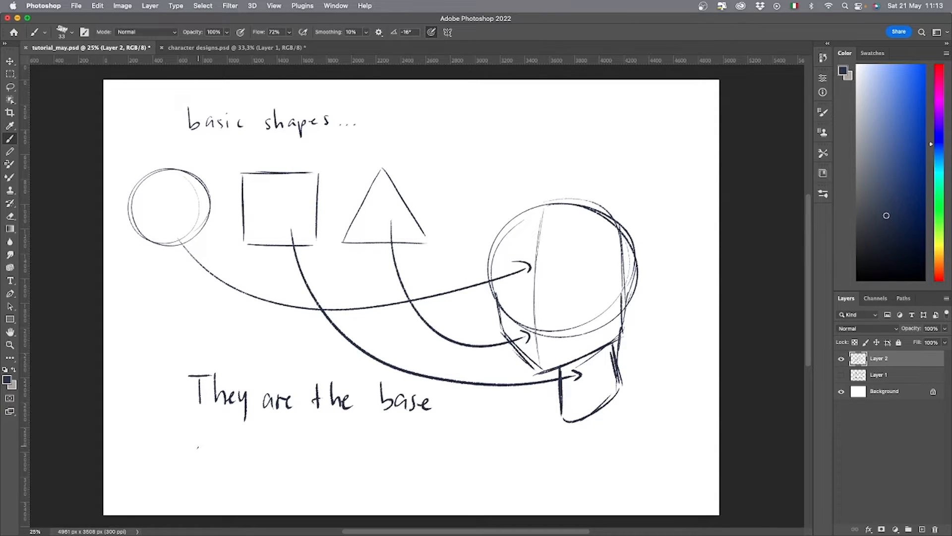
Handwrite a second line of text below "They are the base".
left_click_drag(203, 441, 215, 458)
mouse_move(208, 448)
left_mouse_down()
mouse_move(262, 452)
mouse_move(261, 443)
left_mouse_up()
mouse_move(251, 436)
left_mouse_down()
mouse_move(277, 434)
mouse_move(292, 453)
left_mouse_up()
left_click_drag(280, 444, 290, 444)
mouse_move(279, 436)
left_mouse_down()
mouse_move(294, 434)
mouse_move(301, 453)
left_mouse_up()
mouse_move(301, 436)
left_mouse_down()
mouse_move(320, 453)
mouse_move(353, 457)
mouse_move(364, 439)
left_mouse_up()
left_click_drag(353, 447, 381, 454)
left_click_drag(371, 447, 415, 446)
left_click_drag(416, 436, 401, 437)
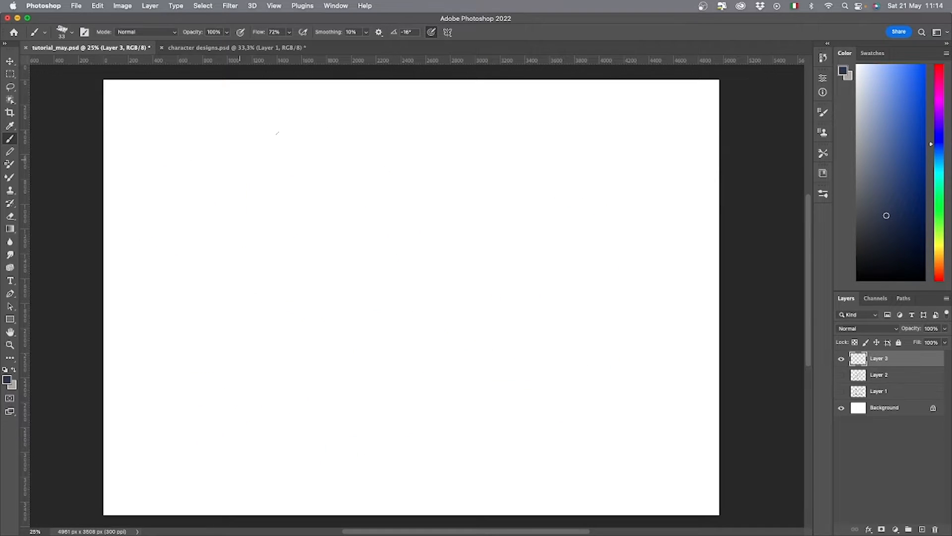
Sketch a side-view head on the blank canvas with a round skull, a tilted boxy jaw and a slanted neck.
left_click_drag(276, 132, 311, 192)
mouse_move(232, 200)
left_mouse_down()
mouse_move(213, 214)
mouse_move(241, 248)
mouse_move(269, 224)
left_mouse_up()
mouse_move(270, 145)
left_mouse_down()
mouse_move(272, 218)
mouse_move(271, 165)
left_mouse_up()
left_click_drag(263, 233, 281, 264)
left_click_drag(293, 212, 305, 248)
mouse_move(231, 199)
left_mouse_down()
mouse_move(241, 247)
mouse_move(270, 226)
left_mouse_up()
Add the ear and hairline to the side-view head and reinforce its jaw, skull and nape outlines.
mouse_move(232, 198)
left_mouse_down()
mouse_move(228, 160)
mouse_move(307, 149)
mouse_move(311, 197)
mouse_move(273, 208)
mouse_move(285, 189)
left_mouse_up()
mouse_move(277, 188)
left_mouse_down()
mouse_move(271, 201)
mouse_move(271, 188)
left_mouse_up()
left_click_drag(213, 213, 223, 207)
mouse_move(218, 220)
left_mouse_down()
mouse_move(256, 237)
mouse_move(222, 211)
mouse_move(233, 186)
mouse_move(302, 149)
left_mouse_up()
mouse_move(311, 245)
left_mouse_down()
mouse_move(311, 166)
mouse_move(285, 135)
left_mouse_up()
left_click_drag(295, 142, 313, 163)
mouse_move(267, 187)
left_mouse_down()
mouse_move(243, 161)
mouse_move(220, 163)
left_mouse_up()
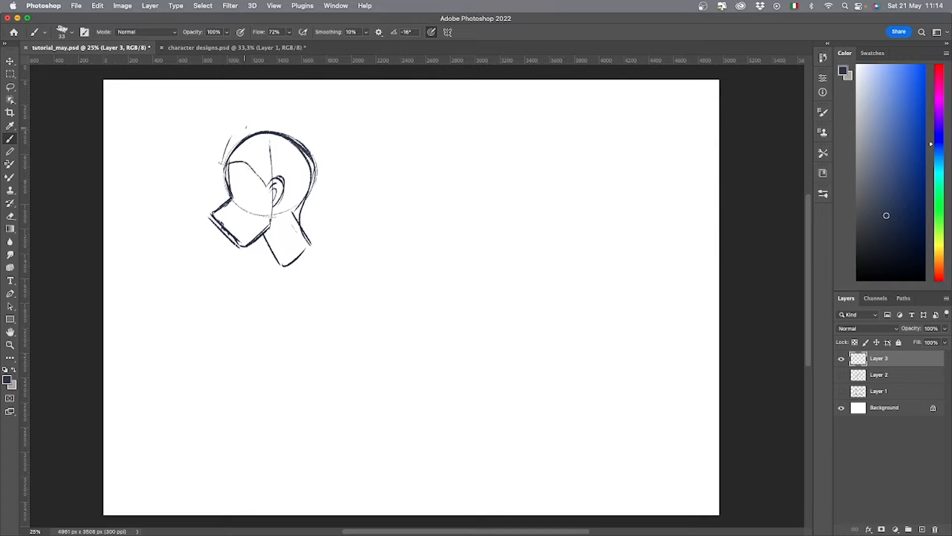
Sketch loose flowing hair around the back of the head and add small eye and cheek marks to the face.
left_click_drag(242, 121, 327, 126)
mouse_move(333, 136)
left_mouse_down()
mouse_move(365, 207)
mouse_move(343, 235)
left_mouse_up()
left_click_drag(332, 242, 286, 258)
left_click_drag(287, 258, 322, 246)
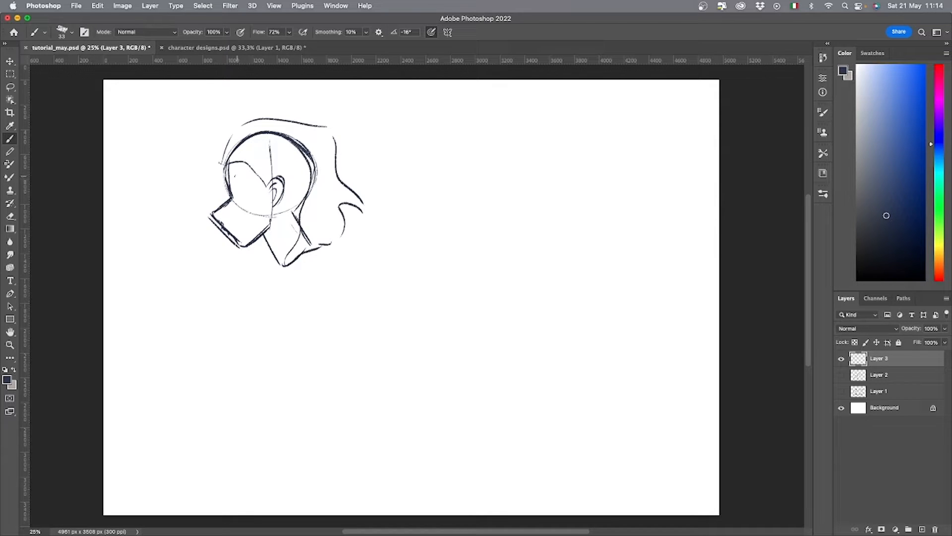
mouse_move(231, 180)
left_mouse_down()
mouse_move(248, 182)
mouse_move(241, 177)
left_mouse_up()
left_click_drag(238, 193, 246, 189)
Lasso the jaw area, narrow it to about 89% width with Free Transform and deselect it.
key("l")
mouse_move(261, 249)
left_mouse_down()
mouse_move(200, 228)
mouse_move(258, 248)
left_mouse_up()
key("super+t")
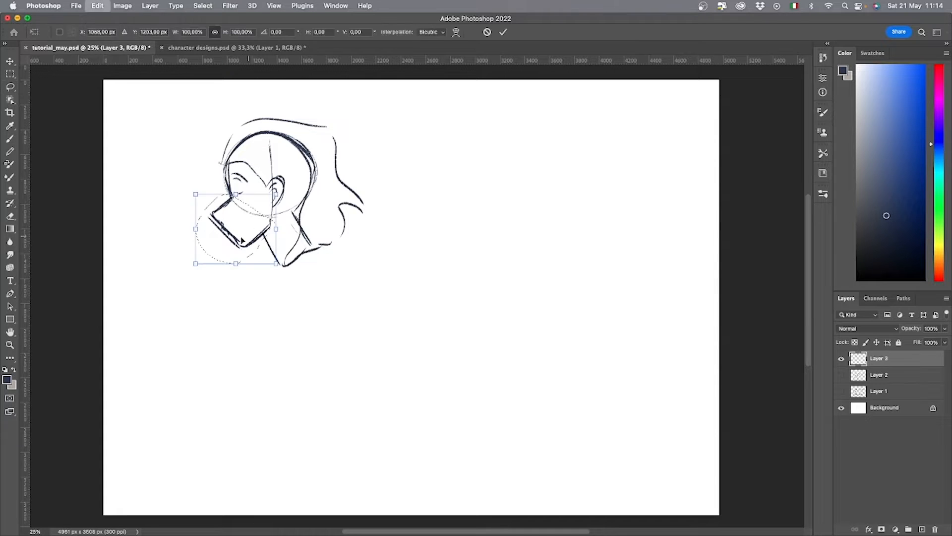
left_click_drag(197, 228, 207, 226)
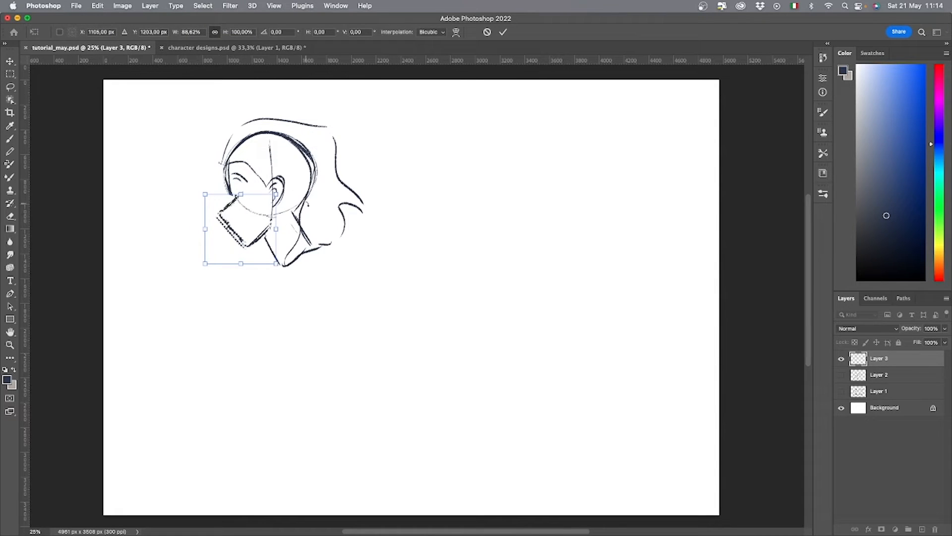
key("Return")
key("super+d")
key("b")
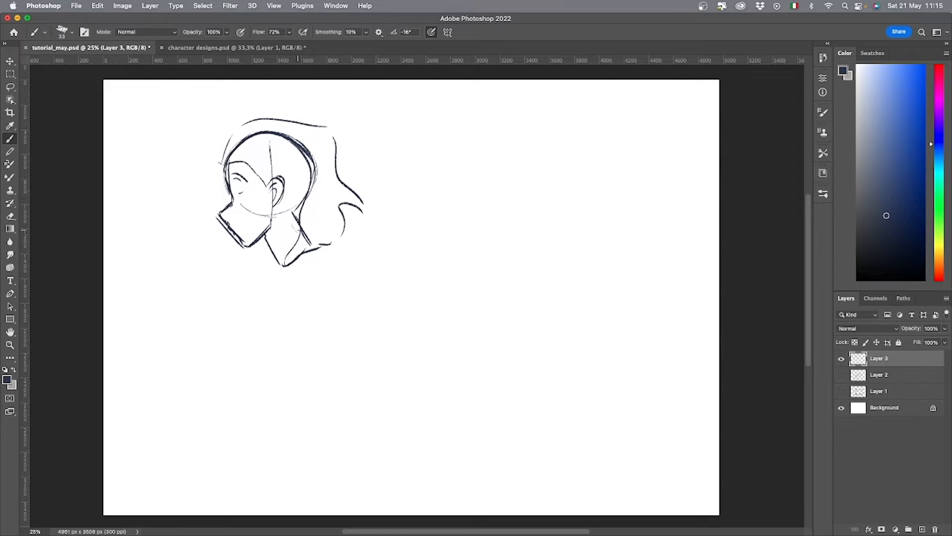
Draw a pink circle to the right of the head using the pink from the KAWAII BOOK library palette.
left_click(823, 173)
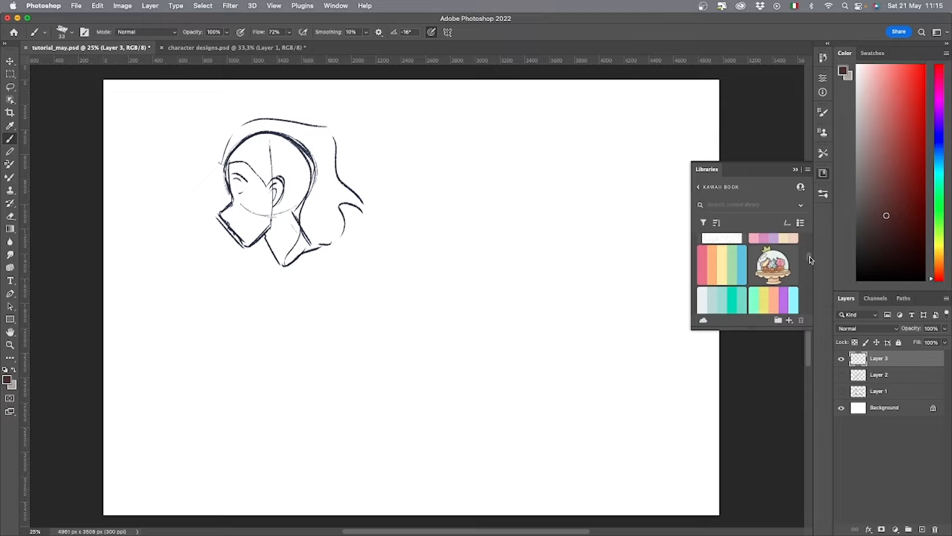
left_click(704, 263)
mouse_move(461, 146)
left_mouse_down()
mouse_move(449, 198)
mouse_move(499, 144)
mouse_move(517, 168)
left_mouse_up()
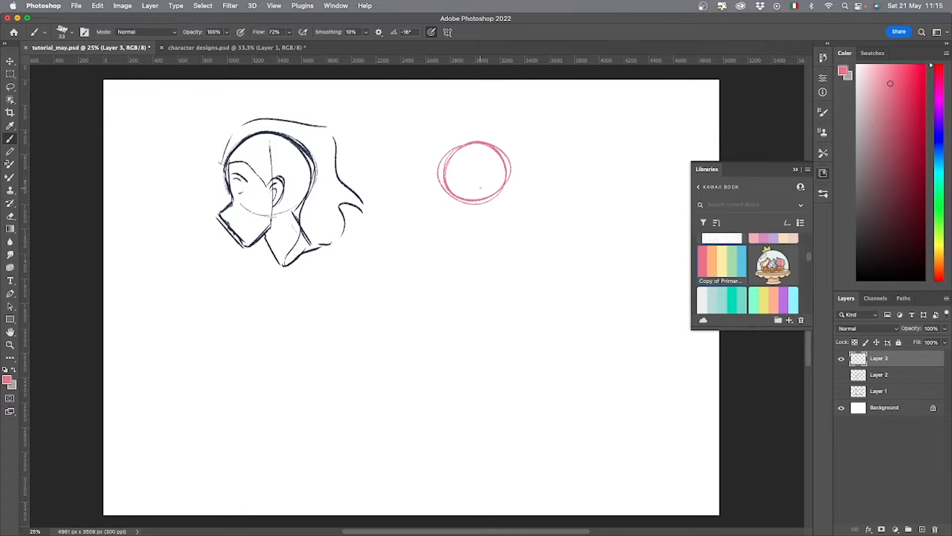
Draw an inverted green triangle beside the pink circle using the palette's green.
left_click(728, 261)
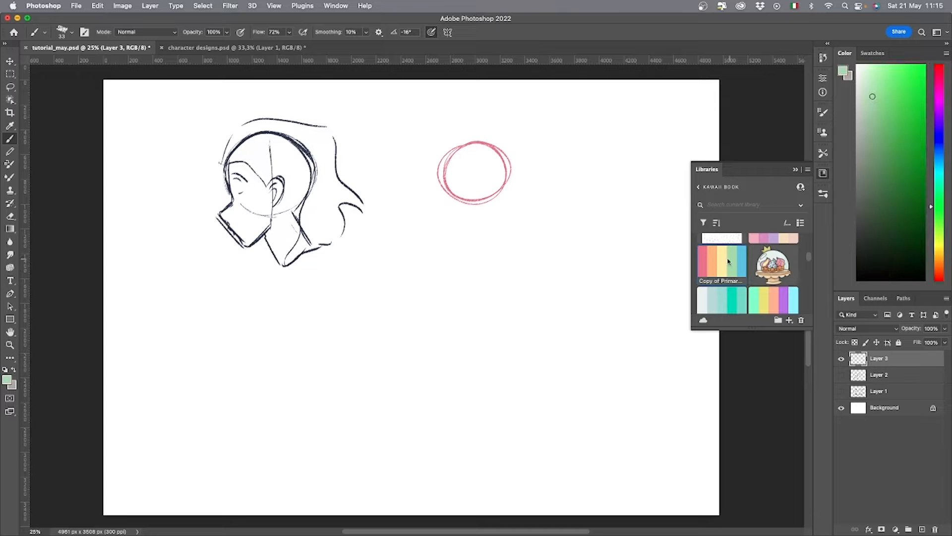
left_click_drag(538, 148, 538, 197)
key("super+z")
mouse_move(533, 156)
left_mouse_down()
mouse_move(561, 195)
mouse_move(586, 153)
mouse_move(599, 154)
mouse_move(568, 197)
left_mouse_up()
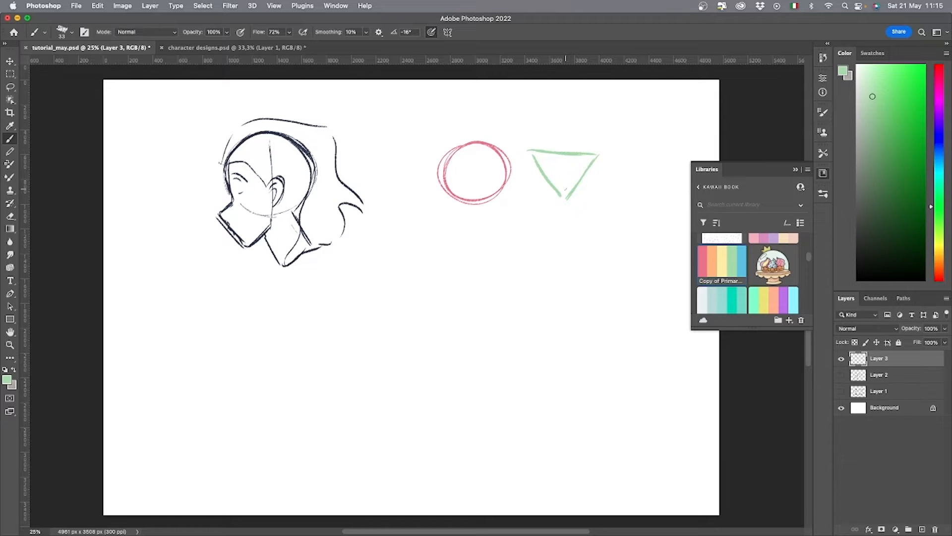
Draw an upright blue rectangle beside the green triangle using the palette's blue.
left_click(740, 267)
mouse_move(624, 155)
left_mouse_down()
mouse_move(626, 197)
mouse_move(656, 151)
mouse_move(657, 197)
mouse_move(624, 203)
left_mouse_up()
left_click_drag(625, 198, 626, 151)
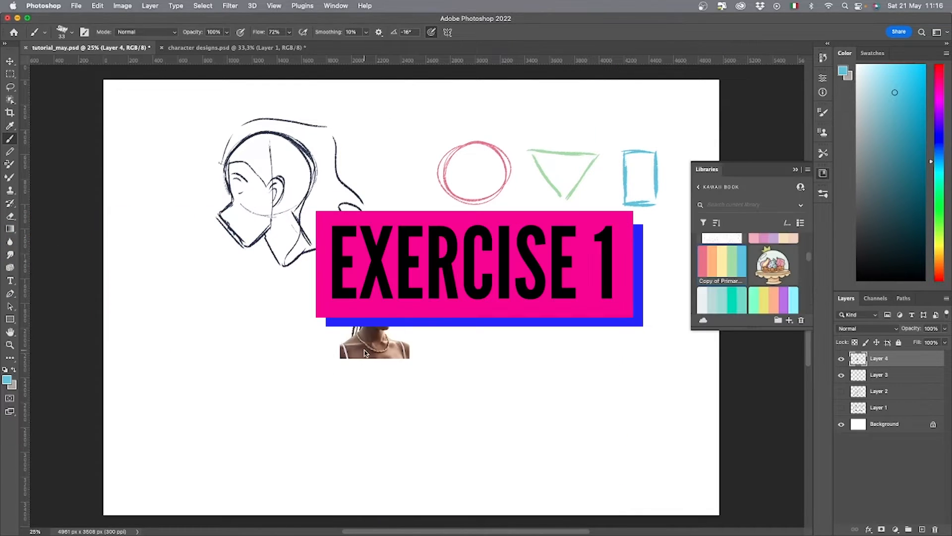
Enlarge the pasted portrait of the woman with braids and place it below the side-view head sketch.
key("super+t")
left_click_drag(222, 383, 331, 382)
key("Return")
Bring in the portrait of the short-haired woman, then resize and align it beside the first photo.
key("super+Tab")
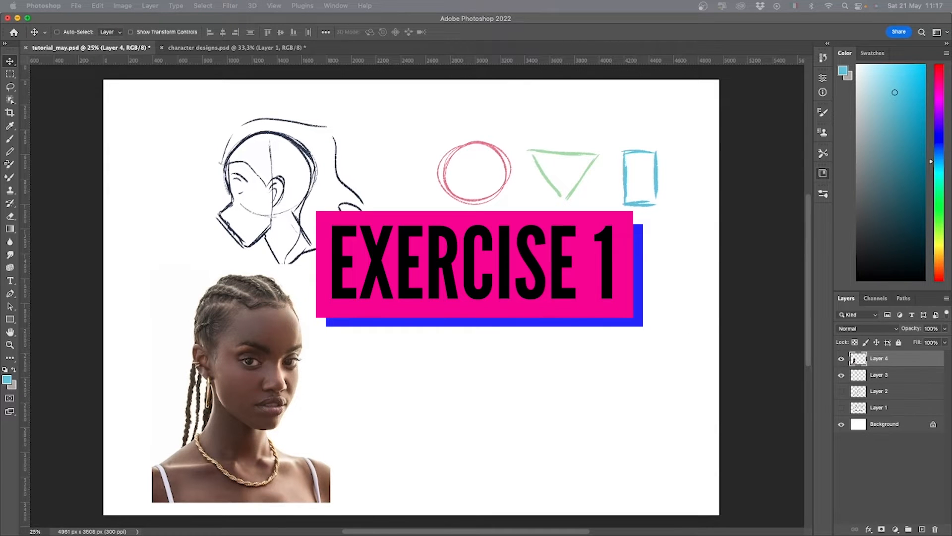
left_click_drag(1, 359, 409, 406)
key("super+t")
left_click_drag(408, 361, 408, 268)
left_click_drag(395, 337, 400, 381)
left_click_drag(414, 313, 413, 272)
left_click_drag(399, 326, 419, 338)
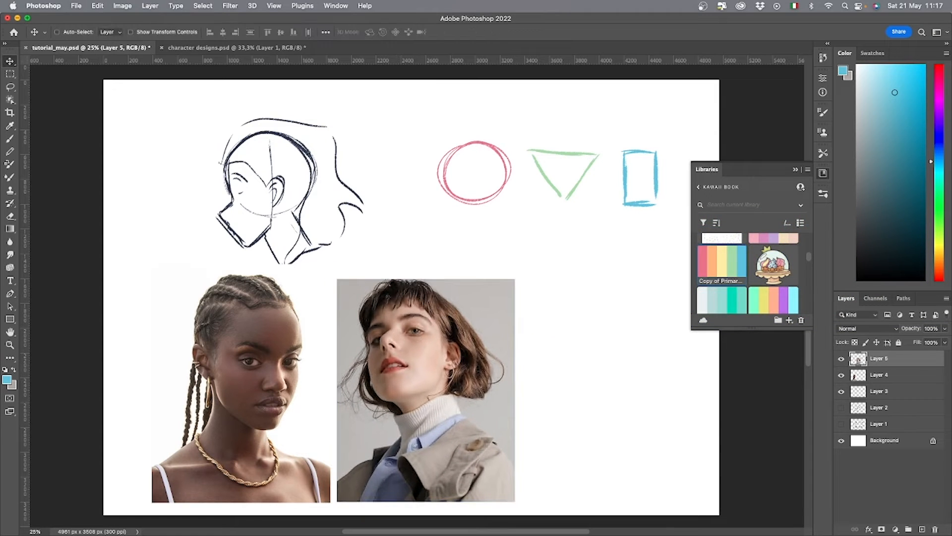
key("Return")
Bring in the black-and-white profile portrait of the man and fit it to the right of the second photo.
key("super+Tab")
left_click_drag(1, 365, 506, 395)
left_click_drag(529, 379, 580, 306)
key("super+t")
key("Return")
left_click_drag(594, 368, 703, 502)
key("super+t")
key("Return")
Merge the three photo layers, shift the photos slightly left and name the merged layer "ref".
left_click(886, 389, "shift")
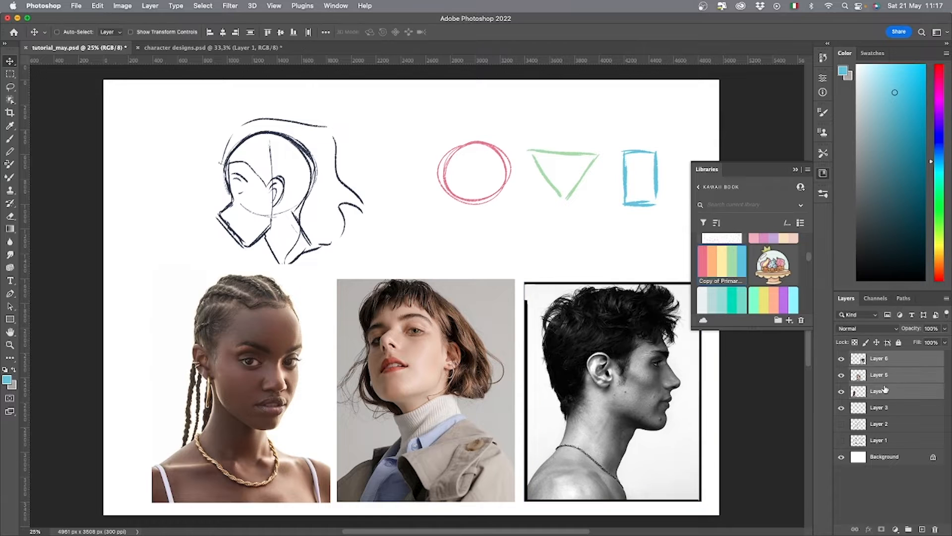
right_click(886, 389)
left_click(843, 372)
left_click_drag(559, 430, 543, 429)
double_click(879, 358)
type("ref")
key("Return")
Replace the library palette with the swatches, fade the ref layer by lowering its opacity and add a new layer above it.
left_click(796, 170)
left_click(872, 53)
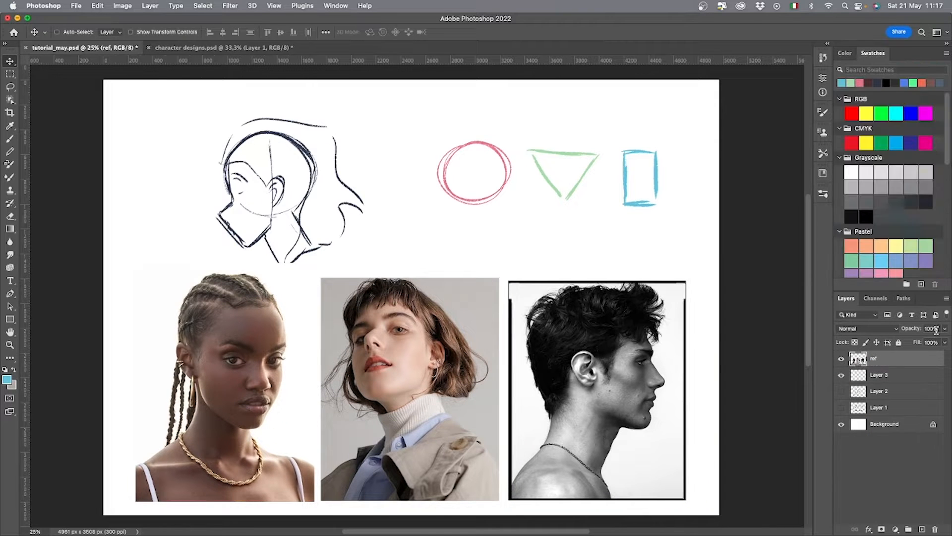
left_click(945, 328)
left_click_drag(945, 341, 921, 340)
left_click(921, 530)
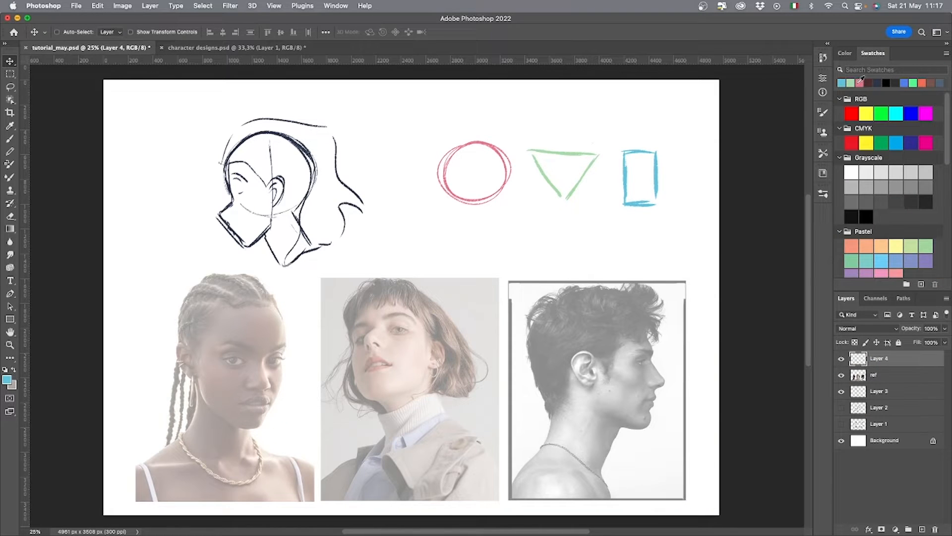
Draw pink circles over the skulls of all three portraits on the new layer.
left_click(859, 83)
key("b")
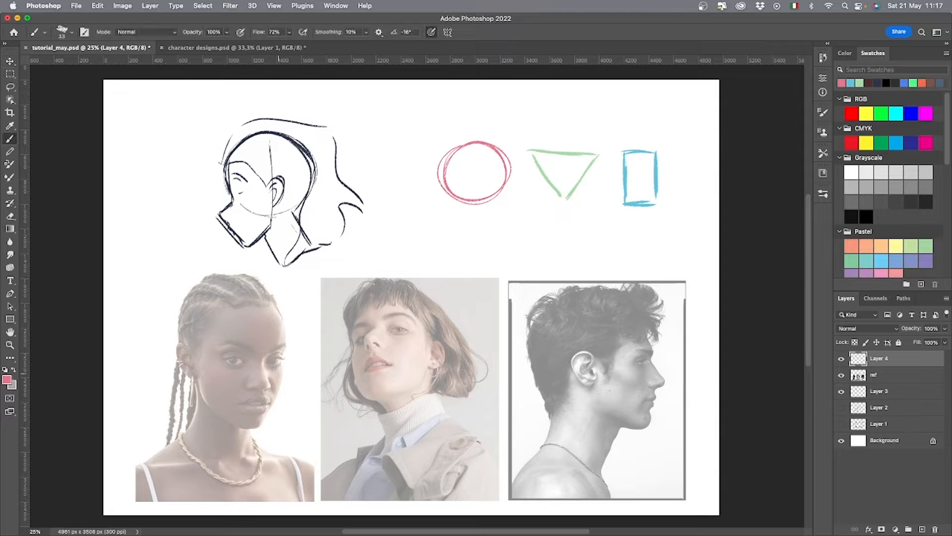
mouse_move(277, 371)
left_mouse_down()
mouse_move(202, 332)
mouse_move(280, 366)
mouse_move(222, 377)
mouse_move(285, 316)
left_mouse_up()
key("super+z")
mouse_move(282, 353)
left_mouse_down()
mouse_move(243, 277)
mouse_move(209, 372)
mouse_move(280, 305)
left_mouse_up()
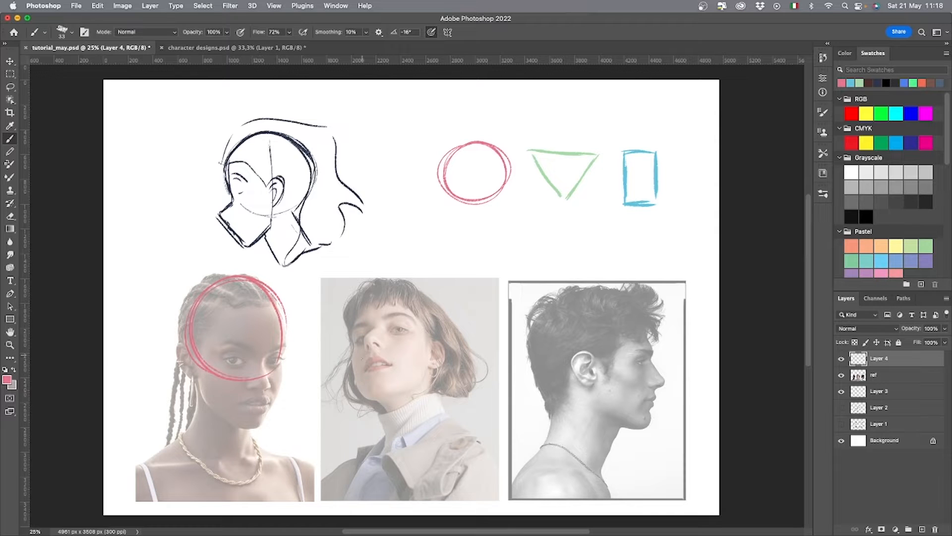
left_click_drag(352, 341, 448, 333)
mouse_move(424, 370)
left_mouse_down()
mouse_move(348, 341)
mouse_move(448, 342)
mouse_move(379, 373)
left_mouse_up()
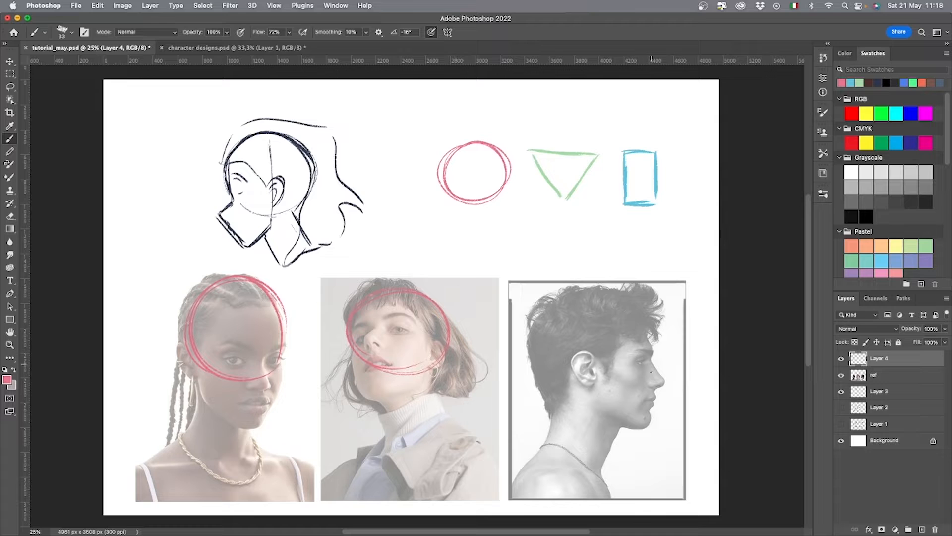
mouse_move(647, 344)
left_mouse_down()
mouse_move(601, 399)
mouse_move(570, 318)
mouse_move(652, 343)
mouse_move(607, 393)
mouse_move(589, 299)
mouse_move(635, 315)
mouse_move(565, 397)
left_mouse_up()
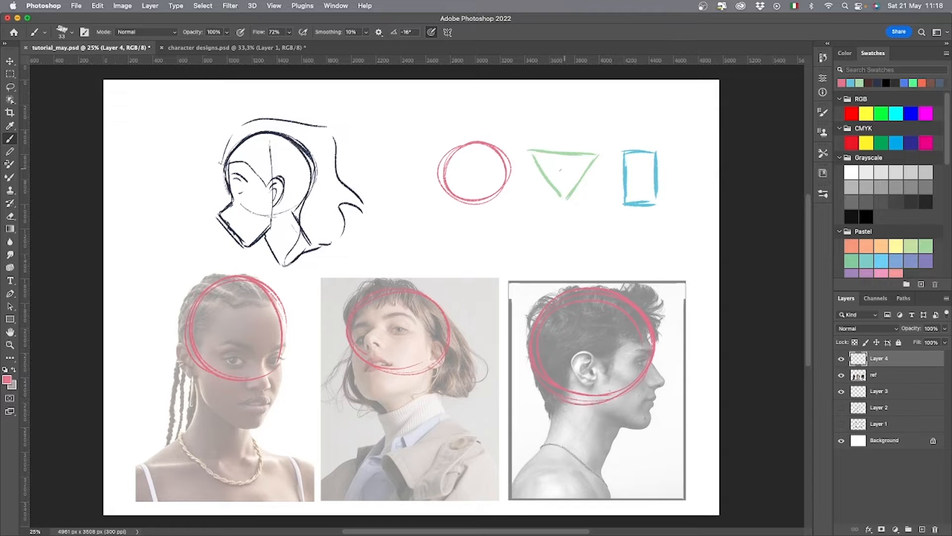
Outline the jaw of the woman with braids with a green triangular shape running from the eye line to the chin.
left_click(859, 83)
left_click_drag(238, 425, 207, 388)
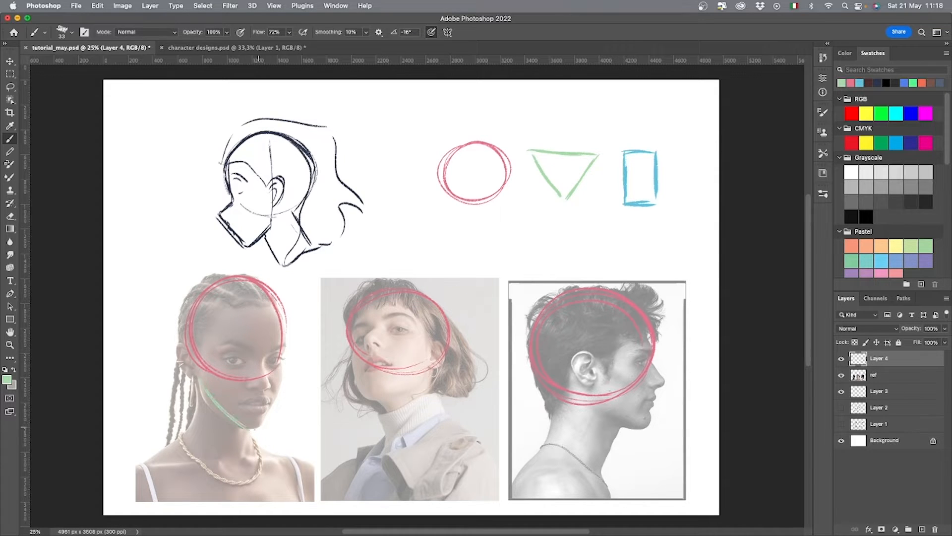
mouse_move(248, 429)
left_mouse_down()
mouse_move(281, 383)
mouse_move(281, 361)
left_mouse_up()
left_click_drag(218, 358, 278, 360)
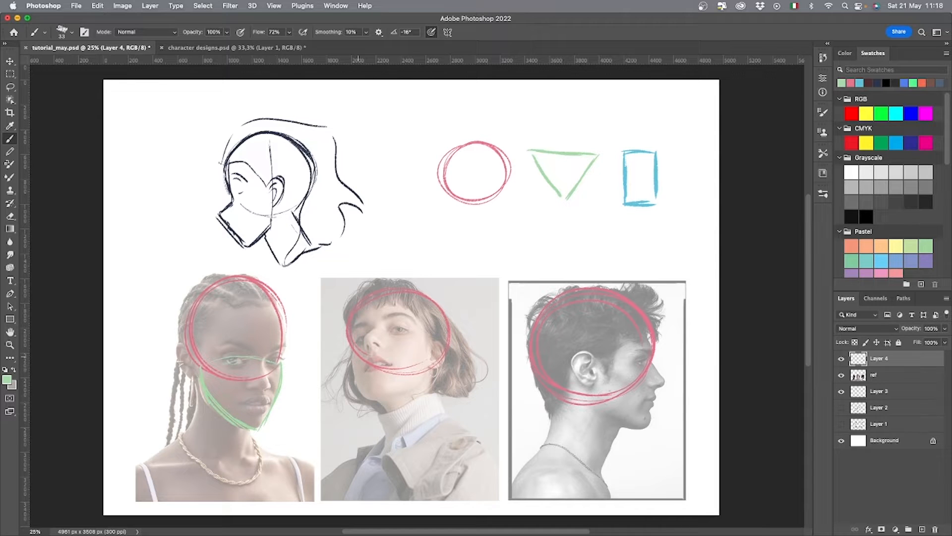
Outline the short-haired woman's jaw in green, redrawing the upper edge of the triangular shape.
mouse_move(355, 350)
left_mouse_down()
mouse_move(369, 397)
mouse_move(412, 389)
mouse_move(424, 379)
mouse_move(424, 354)
mouse_move(426, 365)
left_mouse_up()
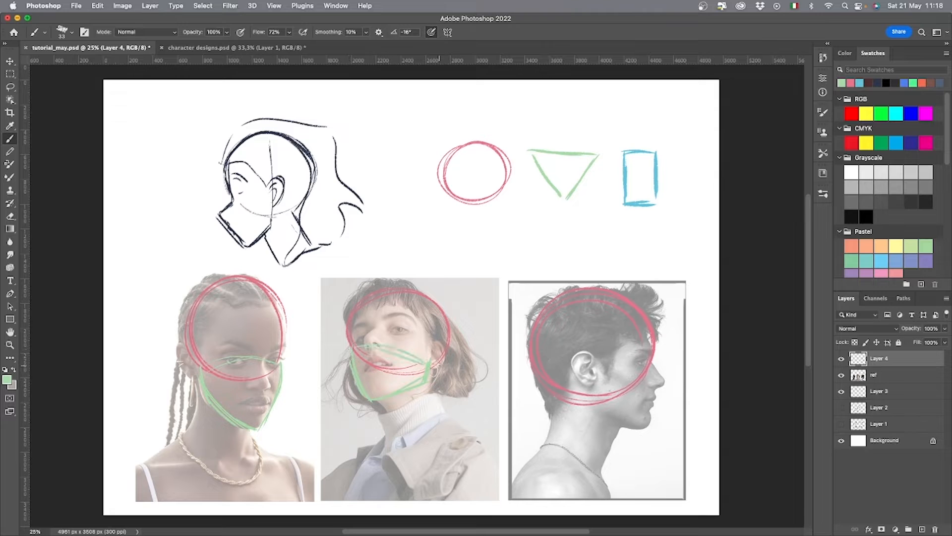
key("super+z")
key("super+z")
key("super+z")
left_click_drag(352, 357, 428, 365)
left_click_drag(387, 340, 428, 364)
Outline the man's jaw in green with a triangular shape from the ear to the chin, undoing the first strokes.
mouse_move(649, 358)
left_mouse_down()
mouse_move(665, 379)
mouse_move(651, 423)
left_mouse_up()
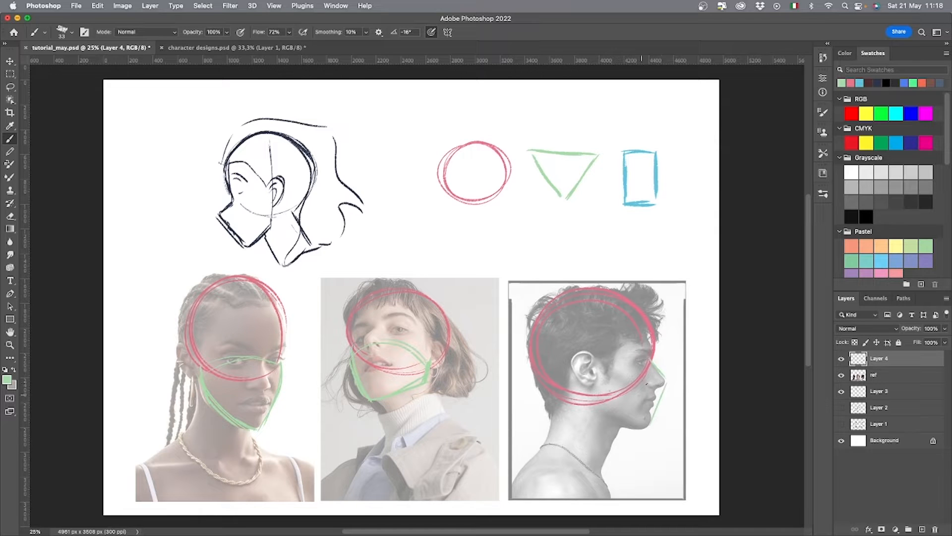
key("super+z")
key("super+z")
mouse_move(653, 364)
left_mouse_down()
mouse_move(651, 431)
mouse_move(580, 400)
mouse_move(635, 374)
mouse_move(577, 397)
left_mouse_up()
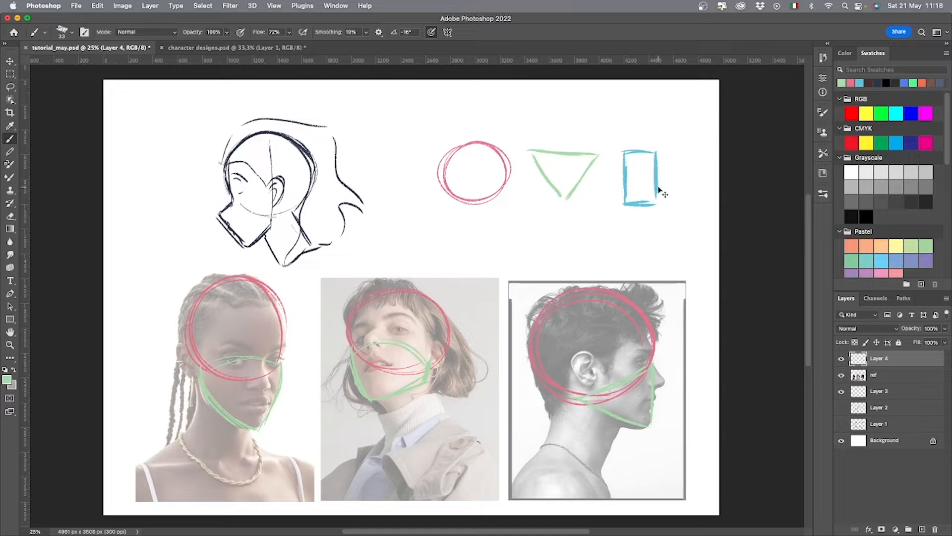
Outline the necks of all three portraits with blue boxy shapes and toggle the ref photos' visibility.
left_click(860, 83)
left_click_drag(248, 449, 251, 428)
mouse_move(383, 397)
left_mouse_down()
mouse_move(402, 441)
mouse_move(433, 439)
left_mouse_up()
mouse_move(432, 375)
left_mouse_down()
mouse_move(448, 422)
mouse_move(422, 441)
left_mouse_up()
mouse_move(560, 392)
left_mouse_down()
mouse_move(544, 454)
mouse_move(568, 476)
mouse_move(601, 477)
left_mouse_up()
left_click_drag(620, 427, 602, 477)
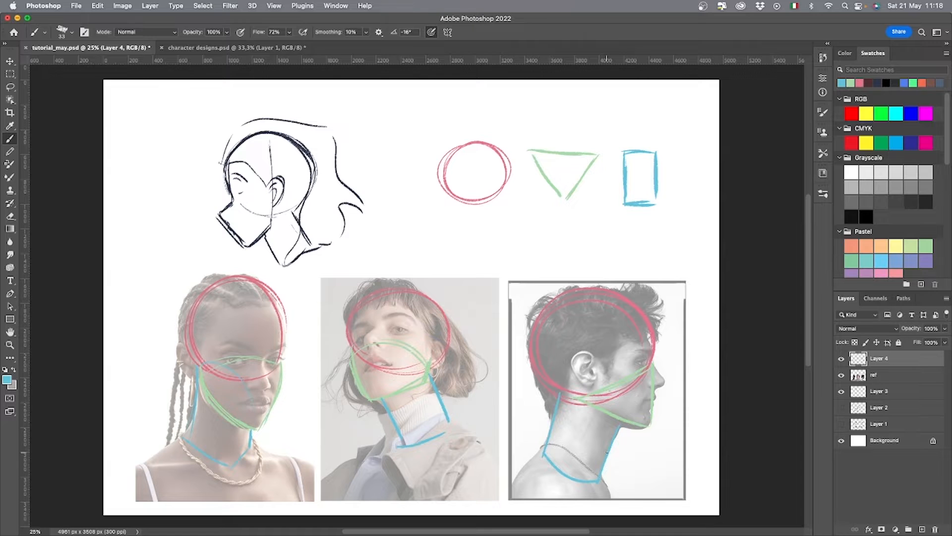
left_click(841, 375)
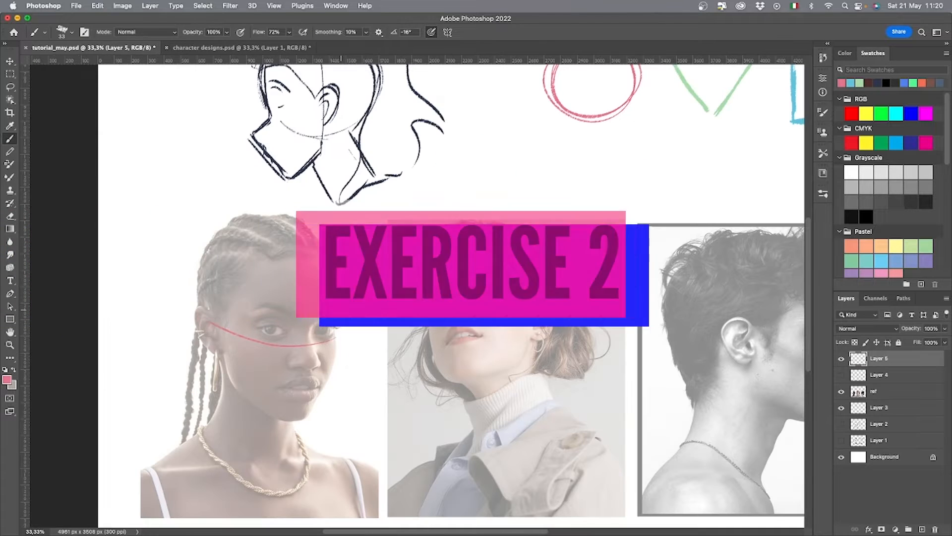
Sketch a pink sphere with curved contour lines over the cranium of the woman with braids.
left_click_drag(228, 275, 325, 258)
left_click_drag(225, 253, 317, 242)
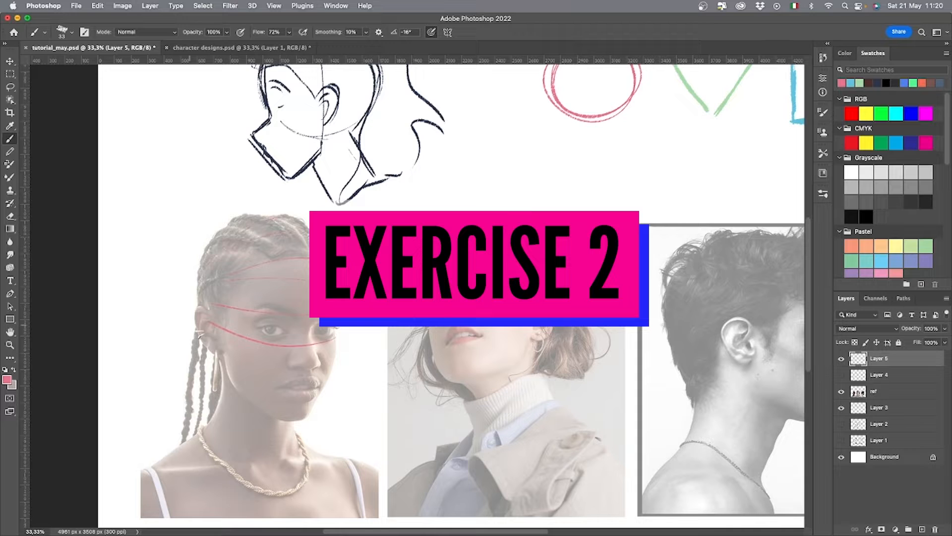
mouse_move(232, 232)
left_mouse_down()
mouse_move(314, 230)
mouse_move(307, 343)
left_mouse_up()
mouse_move(333, 278)
left_mouse_down()
mouse_move(239, 226)
mouse_move(210, 262)
left_mouse_up()
left_click_drag(257, 219, 345, 301)
mouse_move(212, 257)
left_mouse_down()
mouse_move(213, 335)
mouse_move(331, 341)
left_mouse_up()
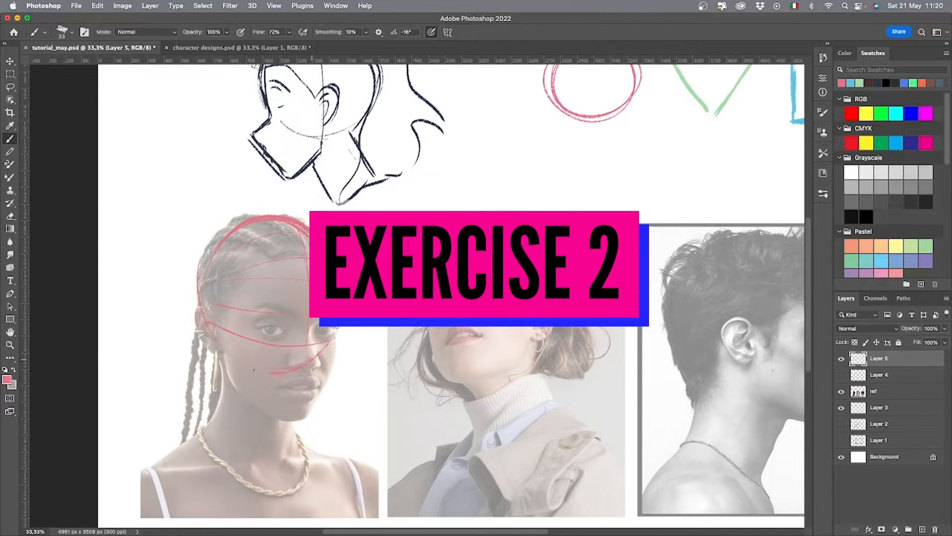
left_click_drag(243, 365, 309, 366)
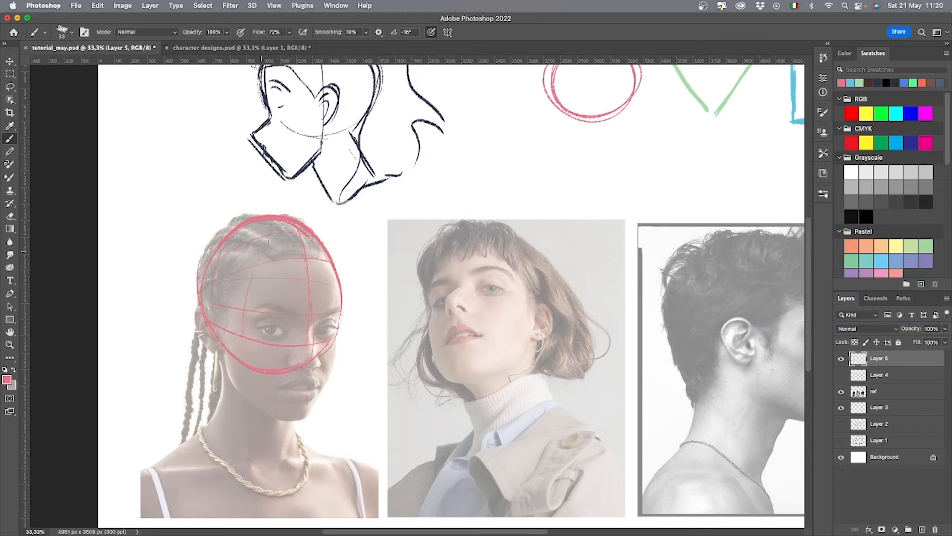
left_click_drag(268, 242, 253, 334)
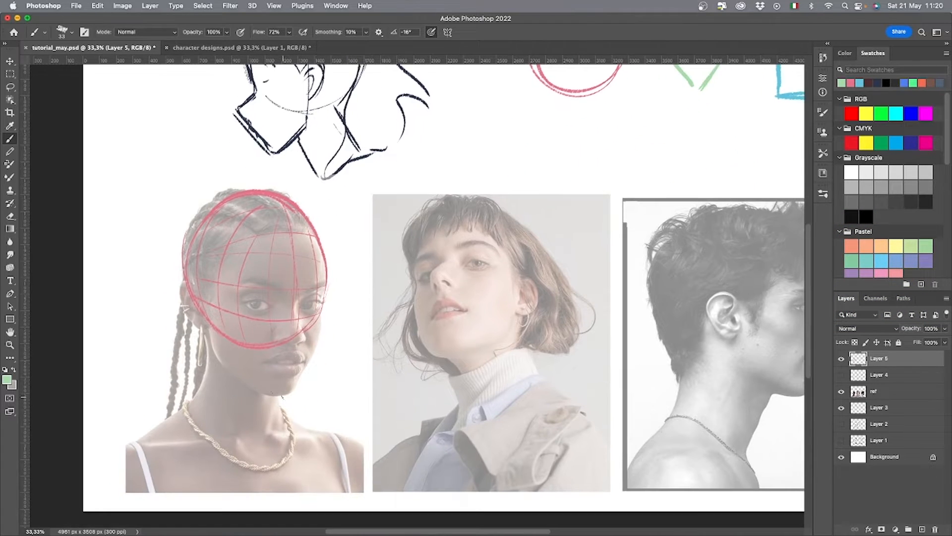
Draw the braided woman's jaw as a green rounded triangular volume crossed by curved contour lines.
mouse_move(282, 398)
left_mouse_down()
mouse_move(222, 363)
mouse_move(204, 315)
left_mouse_up()
mouse_move(279, 394)
left_mouse_down()
mouse_move(311, 358)
mouse_move(318, 303)
mouse_move(288, 385)
left_mouse_up()
left_click_drag(205, 319, 320, 345)
left_click_drag(233, 337, 242, 374)
mouse_move(253, 347)
left_mouse_down()
mouse_move(259, 385)
mouse_move(276, 391)
left_mouse_up()
left_click_drag(320, 325, 299, 383)
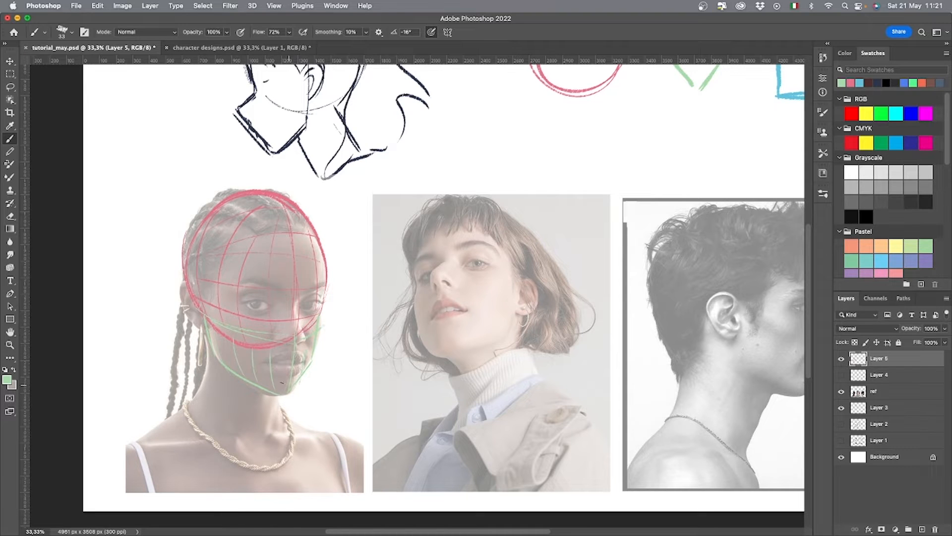
left_click_drag(218, 351, 282, 383)
mouse_move(213, 338)
left_mouse_down()
mouse_move(277, 367)
mouse_move(286, 356)
left_mouse_up()
Draw the braided woman's neck as a blue cylinder with curved cross-contour lines.
left_click(788, 94, "alt")
left_click_drag(280, 397, 277, 430)
left_click_drag(201, 408, 271, 445)
left_click_drag(207, 353, 199, 395)
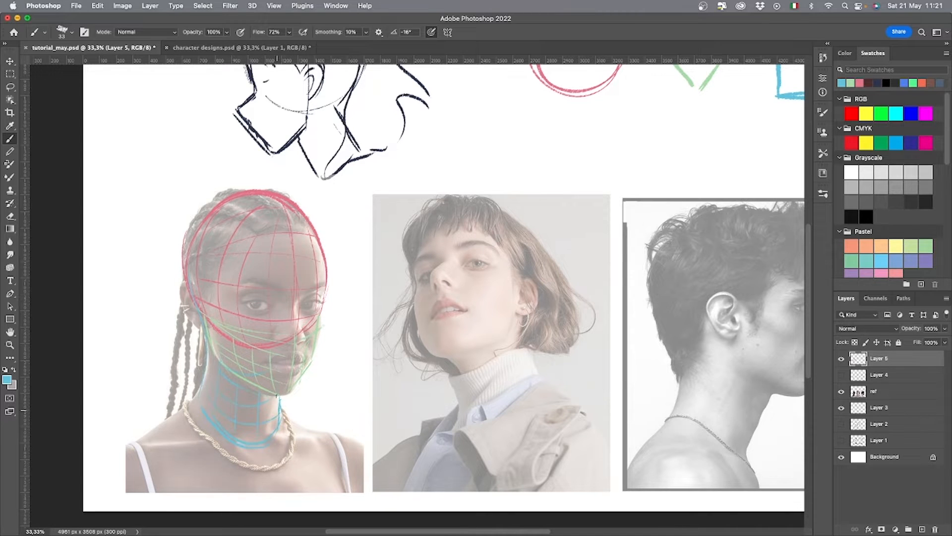
Draw the short-haired woman's neck as a tilted blue cylinder with lengthwise and crosswise contour lines.
scroll(277, 397, "right", 5)
left_click_drag(268, 350, 282, 413)
left_click_drag(286, 428, 349, 382)
left_click_drag(332, 318, 350, 372)
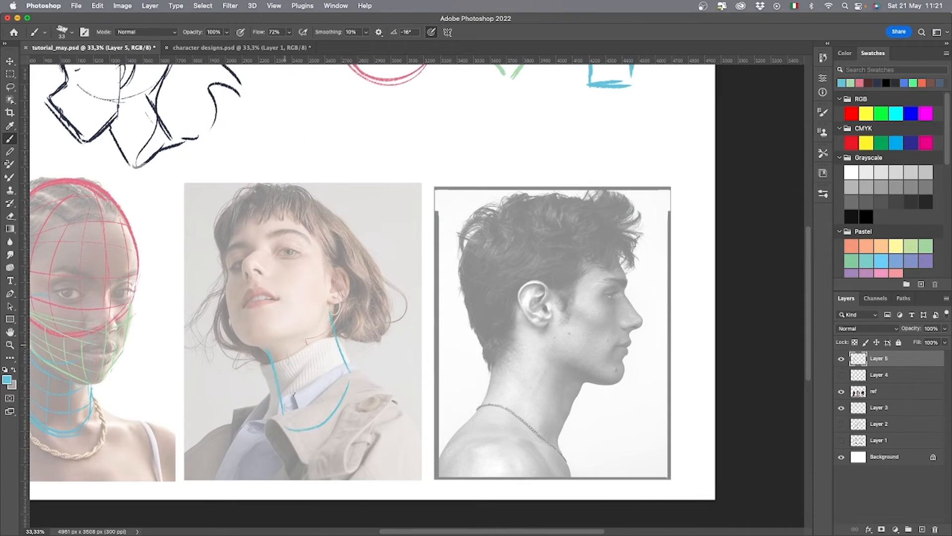
left_click_drag(309, 346, 329, 411)
left_click_drag(321, 330, 344, 383)
left_click_drag(296, 401, 347, 379)
left_click_drag(276, 332, 318, 310)
left_click_drag(274, 353, 321, 330)
left_click_drag(280, 369, 329, 348)
left_click_drag(285, 398, 338, 378)
left_click_drag(291, 418, 339, 387)
Draw the short-haired woman's jaw as a green tapered volume with contour lines following its form.
mouse_move(419, 353)
left_mouse_down()
mouse_move(477, 461)
mouse_move(466, 432)
left_mouse_up()
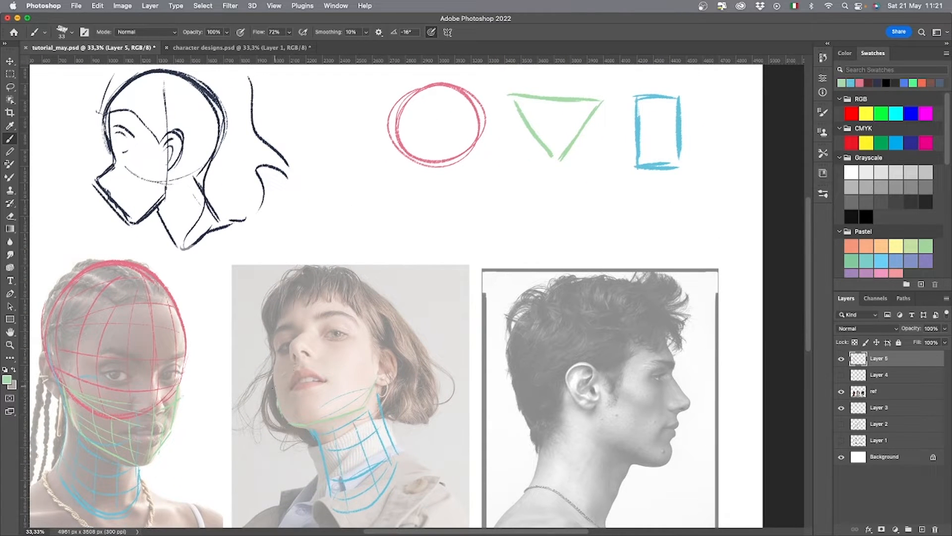
left_click_drag(364, 369, 284, 368)
left_click_drag(311, 414, 378, 375)
mouse_move(319, 405)
left_mouse_down()
mouse_move(357, 400)
mouse_move(363, 382)
left_mouse_up()
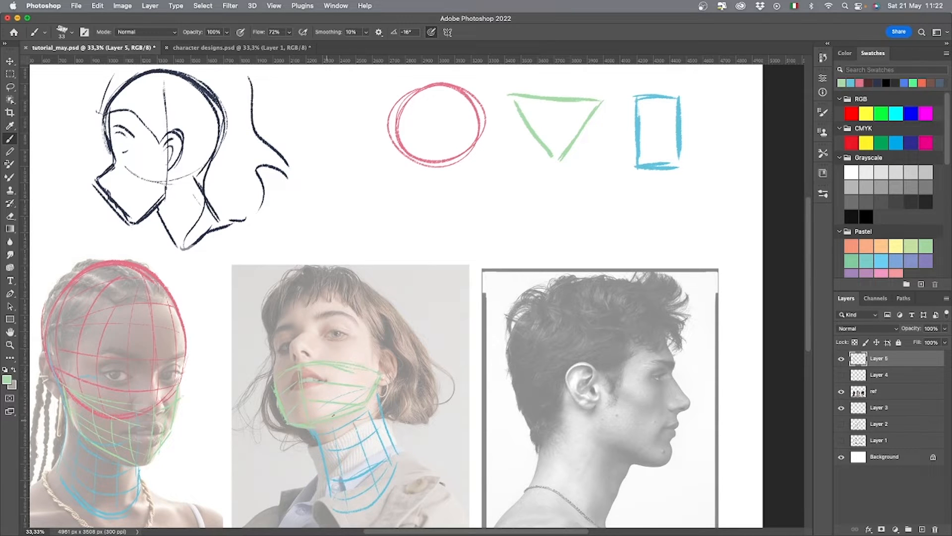
mouse_move(284, 377)
left_mouse_down()
mouse_move(289, 406)
mouse_move(389, 303)
mouse_move(394, 387)
mouse_move(404, 347)
mouse_move(298, 365)
mouse_move(311, 301)
left_mouse_up()
Sketch a pink sphere with a curved contour grid over the short-haired woman's cranium.
left_click(860, 83)
scroll(285, 373, "up", 1)
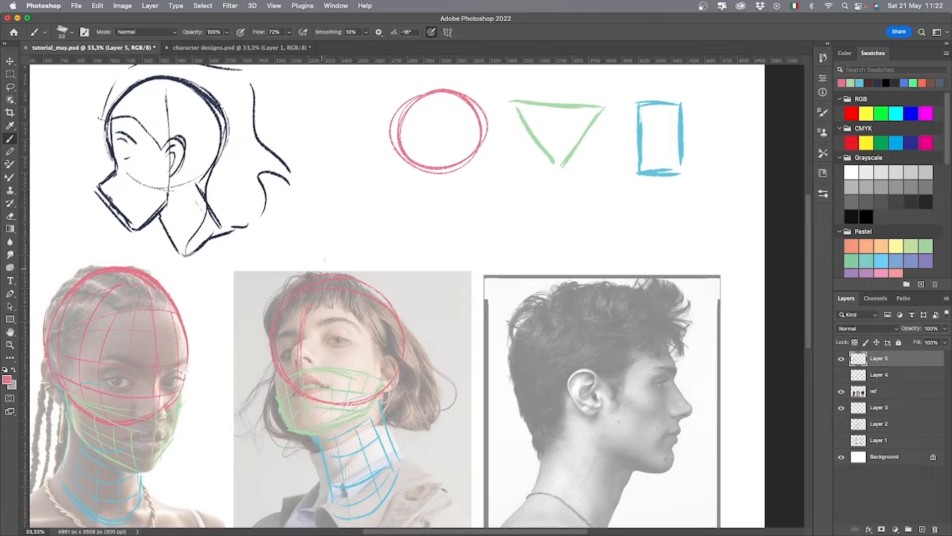
left_click_drag(279, 333, 378, 331)
left_click_drag(292, 354, 388, 354)
left_click_drag(295, 379, 370, 369)
left_click_drag(322, 292, 320, 367)
left_click_drag(350, 299, 336, 394)
left_click_drag(376, 311, 355, 401)
left_click_drag(392, 357, 380, 381)
Sketch a pink sphere over the man's cranium in profile and cover it with a grid of contour lines.
left_click_drag(486, 442, 310, 384)
left_click_drag(475, 353, 354, 349)
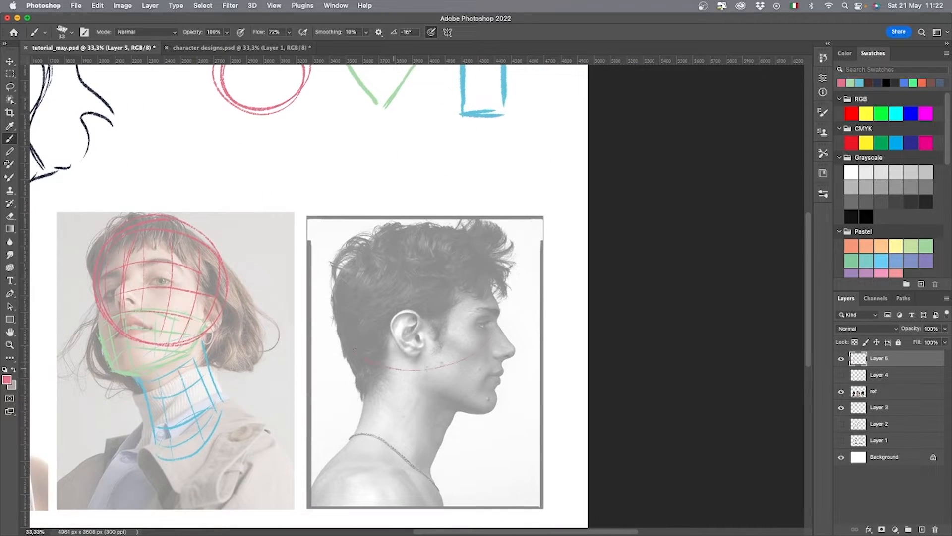
left_click_drag(474, 346, 415, 372)
left_click_drag(357, 263, 368, 348)
left_click_drag(389, 260, 407, 368)
left_click_drag(412, 247, 424, 361)
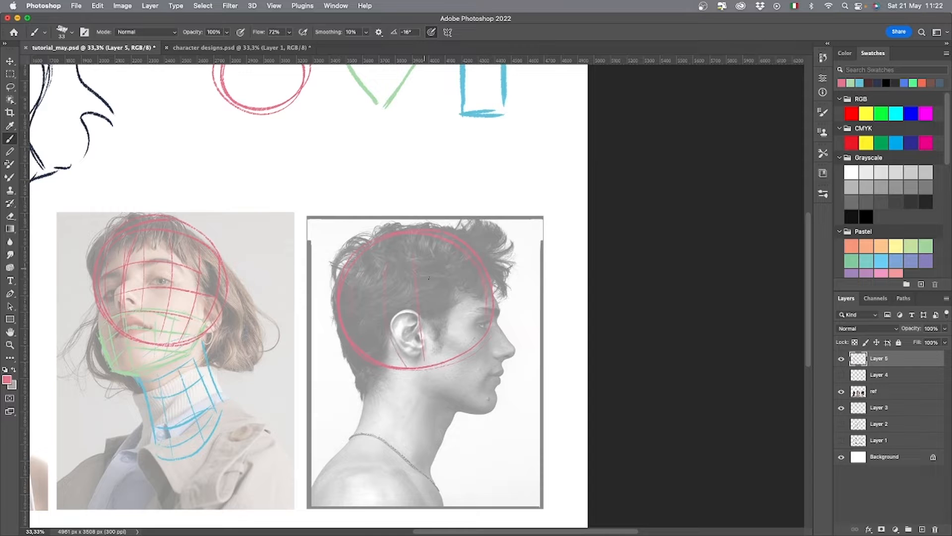
left_click_drag(448, 263, 449, 349)
left_click_drag(464, 257, 466, 333)
left_click_drag(367, 270, 464, 258)
left_click_drag(352, 300, 449, 285)
left_click_drag(359, 327, 463, 317)
left_click_drag(389, 353, 468, 337)
Draw the man's neck as a slanted blue cylinder with cross-contours and lengthwise lines.
left_click(859, 83)
mouse_move(369, 368)
left_mouse_down()
mouse_move(375, 473)
mouse_move(446, 429)
mouse_move(429, 353)
mouse_move(371, 350)
left_mouse_up()
left_click_drag(345, 450, 424, 494)
mouse_move(424, 494)
left_mouse_down()
mouse_move(341, 447)
mouse_move(423, 482)
left_mouse_up()
left_click_drag(361, 421, 426, 454)
left_click_drag(368, 398, 438, 432)
left_click_drag(384, 376, 439, 408)
left_click_drag(375, 354, 447, 401)
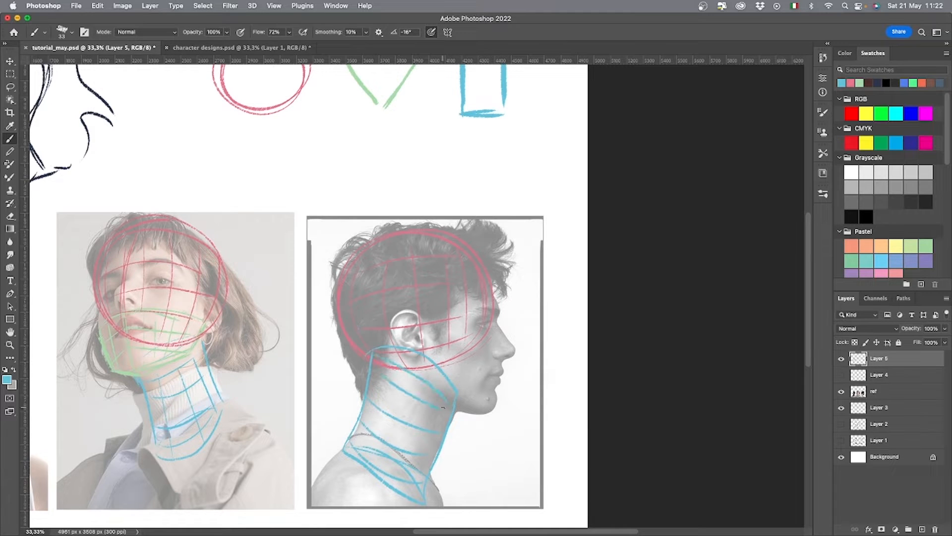
left_click_drag(378, 409, 369, 429)
left_click_drag(406, 394, 398, 416)
Draw the man's jaw in green as a triangular volume from ear to chin, with contour lines along the cheek.
left_click(859, 83)
mouse_move(401, 371)
left_mouse_down()
mouse_move(494, 412)
mouse_move(500, 333)
left_mouse_up()
mouse_move(388, 336)
left_mouse_down()
mouse_move(404, 371)
mouse_move(491, 412)
left_mouse_up()
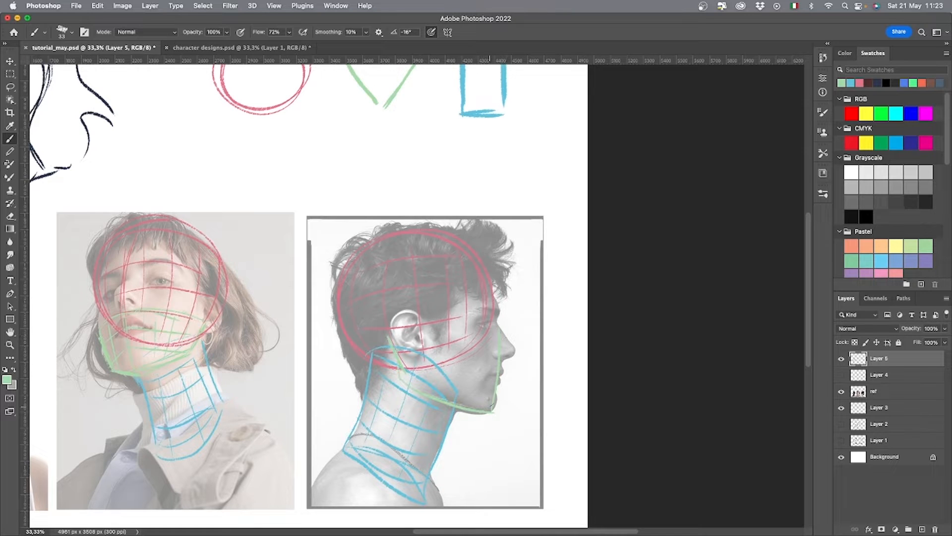
left_click_drag(473, 347, 487, 391)
left_click_drag(486, 327, 496, 394)
mouse_move(457, 358)
left_mouse_down()
mouse_move(475, 400)
mouse_move(460, 387)
left_mouse_up()
Show the whole page and hide the ref photos so the volume drawings stand alone.
key("super+minus")
key("super+minus")
left_click(841, 375)
left_click(842, 375)
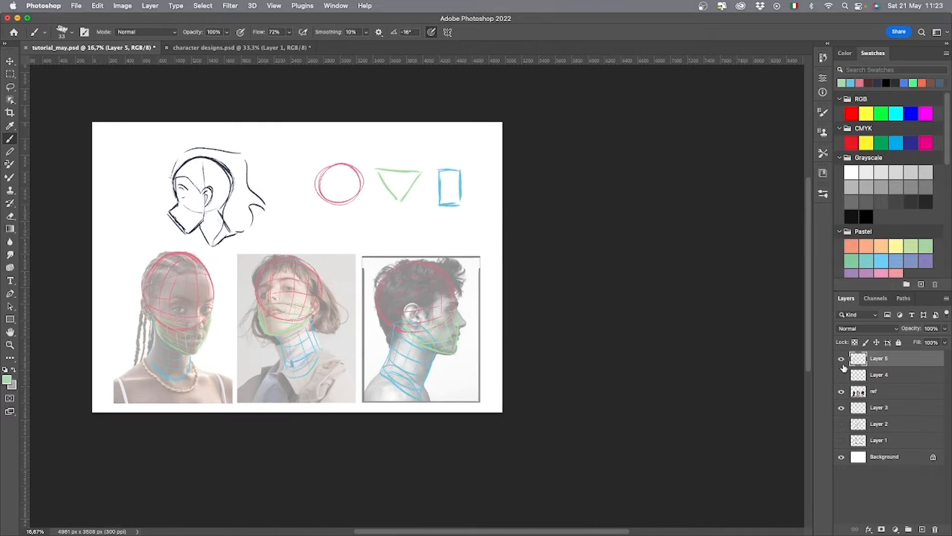
left_click(841, 391)
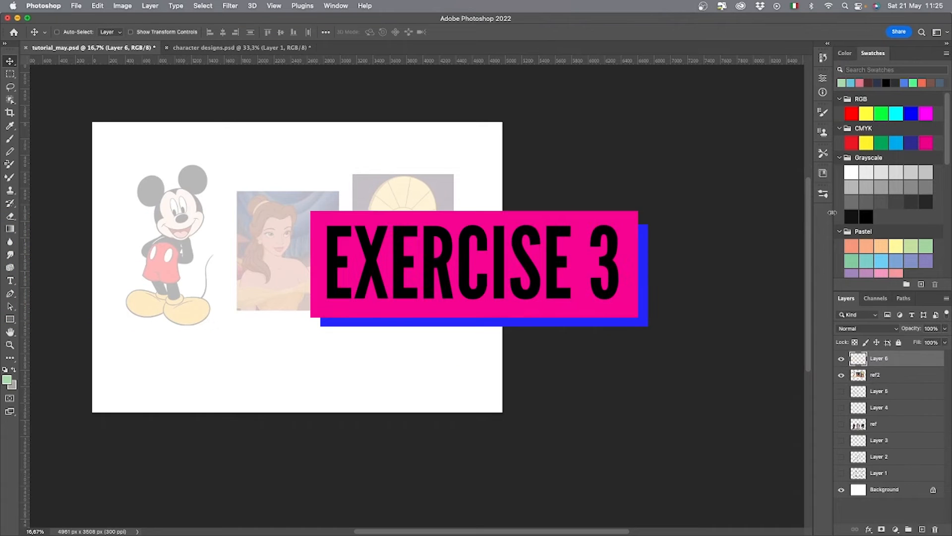
Trace Mickey Mouse's head and both ears with pink circles on Layer 6, redrawing the first head stroke.
left_click(860, 82)
key("super+plus")
key("super+plus")
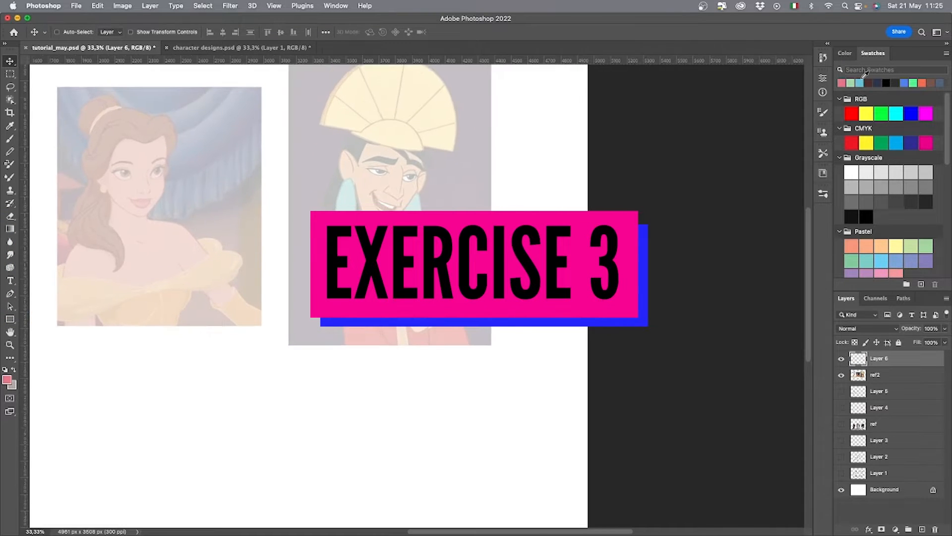
left_click_drag(295, 320, 592, 472)
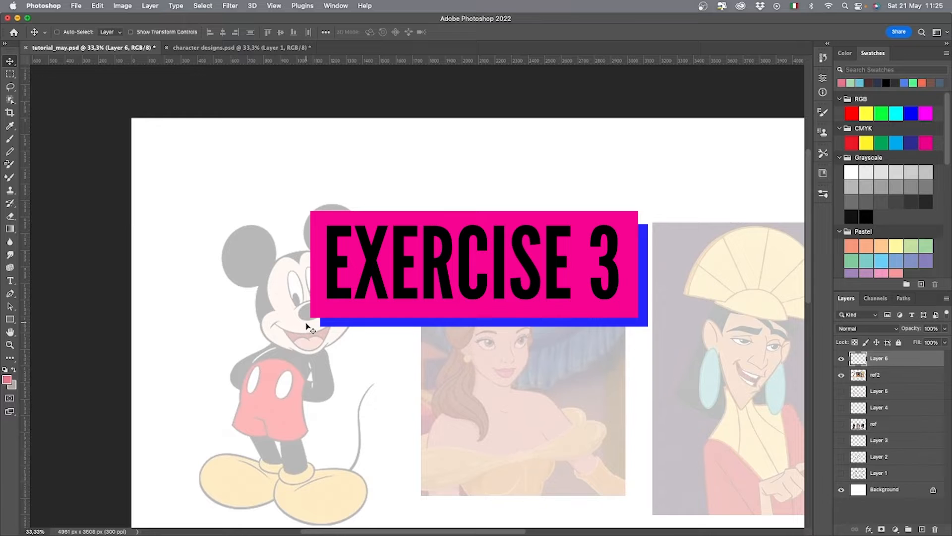
key("b")
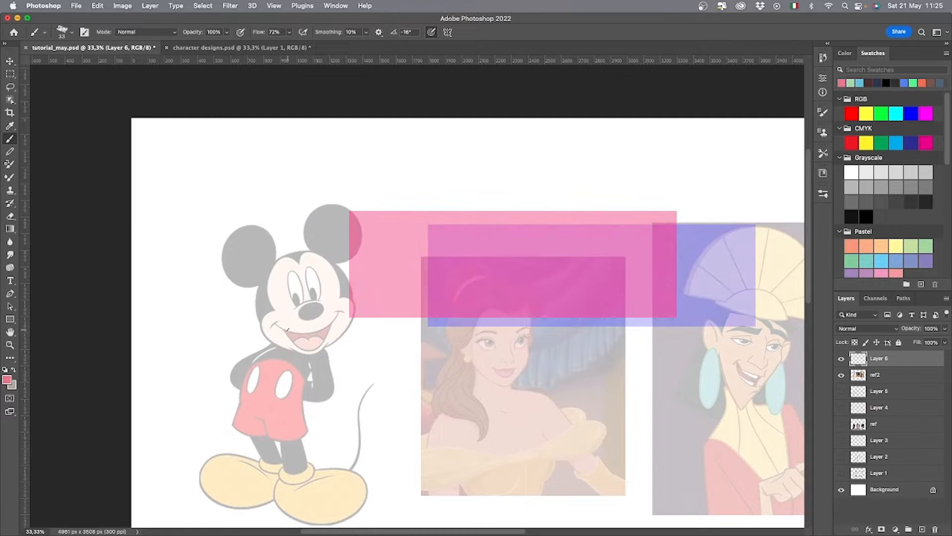
mouse_move(271, 328)
left_mouse_down()
mouse_move(346, 273)
mouse_move(300, 332)
mouse_move(277, 254)
mouse_move(324, 256)
left_mouse_up()
key("super+z")
mouse_move(328, 342)
left_mouse_down()
mouse_move(294, 351)
mouse_move(254, 311)
mouse_move(309, 253)
mouse_move(353, 311)
mouse_move(318, 348)
left_mouse_up()
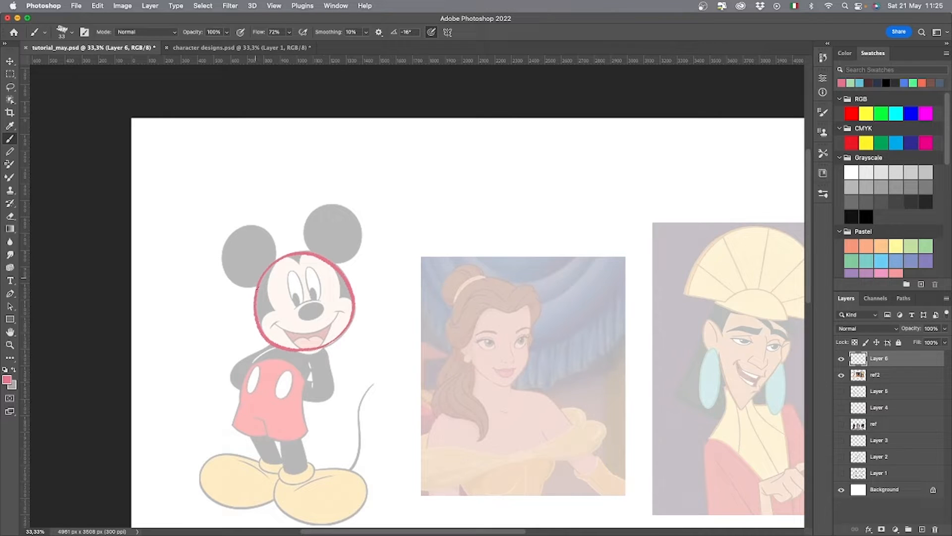
mouse_move(257, 288)
left_mouse_down()
mouse_move(231, 282)
mouse_move(274, 250)
mouse_move(261, 287)
left_mouse_up()
mouse_move(315, 254)
left_mouse_down()
mouse_move(303, 226)
mouse_move(358, 242)
mouse_move(331, 262)
mouse_move(318, 203)
left_mouse_up()
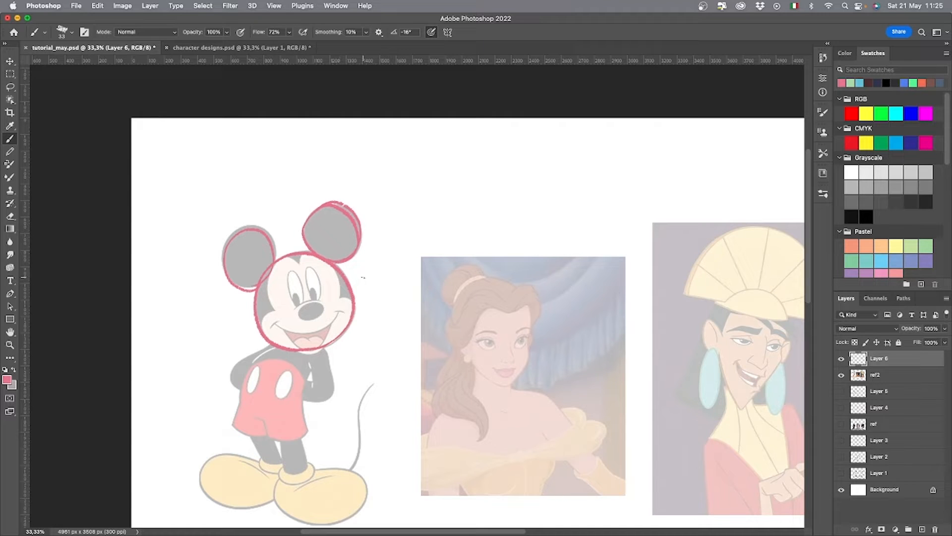
Handwrite a blue note beside Mickey's body: a small rectangle with a question mark and "OK" below it.
left_click(859, 83)
left_click_drag(210, 346, 211, 359)
left_click_drag(217, 347, 229, 362)
left_click(227, 370)
mouse_move(191, 389)
left_mouse_down()
mouse_move(184, 393)
mouse_move(193, 389)
left_mouse_up()
left_click_drag(198, 383, 197, 399)
left_click_drag(206, 385, 207, 398)
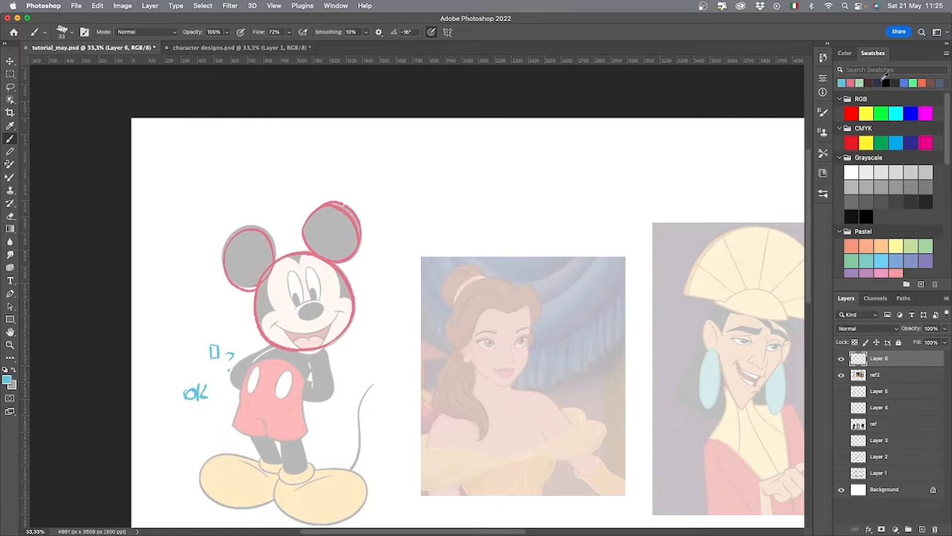
Mark the triangular shapes of Mickey's mouth, forehead peak and face sides in green.
left_click(859, 83)
mouse_move(275, 327)
left_mouse_down()
mouse_move(310, 353)
mouse_move(299, 351)
mouse_move(335, 317)
mouse_move(314, 351)
left_mouse_up()
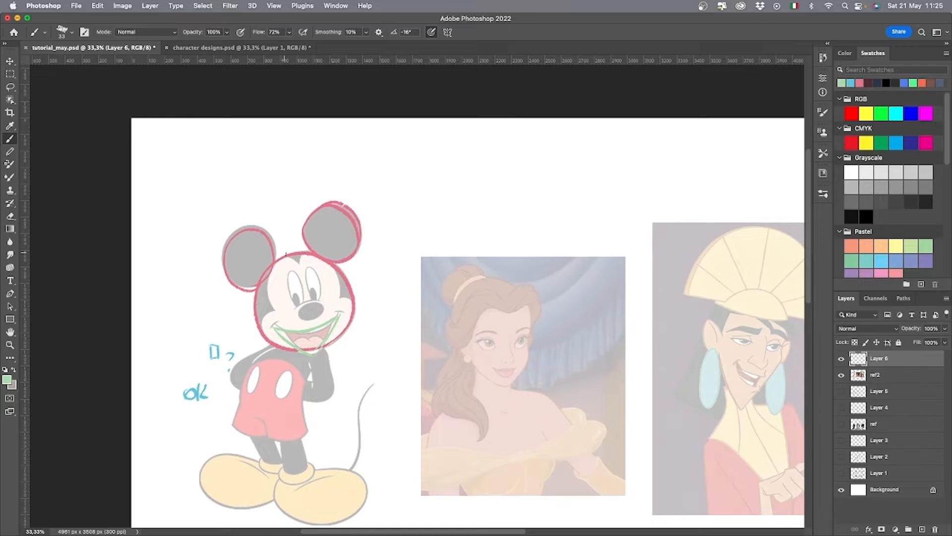
left_click_drag(286, 254, 298, 266)
left_click_drag(263, 325, 271, 265)
left_click_drag(351, 302, 337, 271)
Trace Belle's cranium with a pink circle.
left_click_drag(616, 386, 475, 374)
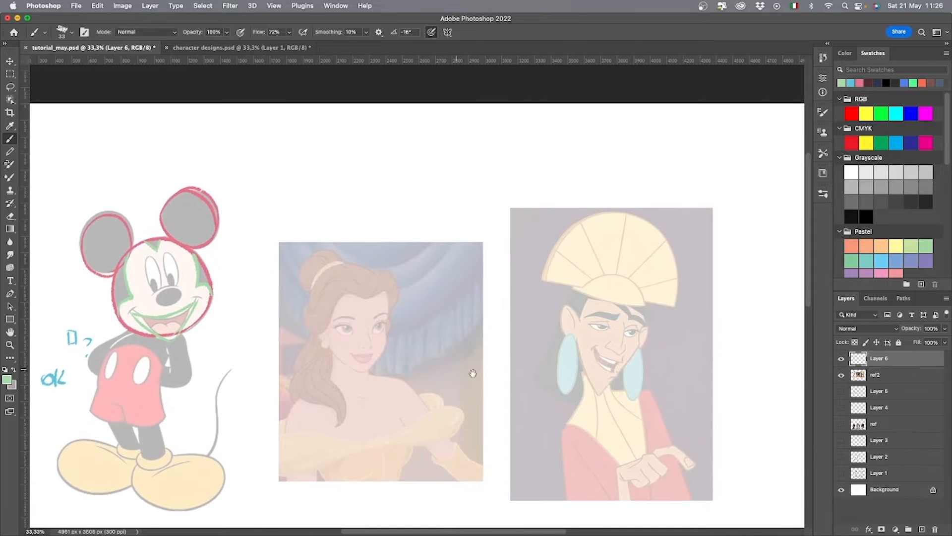
left_click(859, 82)
mouse_move(380, 339)
left_mouse_down()
mouse_move(353, 341)
mouse_move(343, 261)
mouse_move(393, 320)
mouse_move(372, 268)
mouse_move(381, 281)
left_mouse_up()
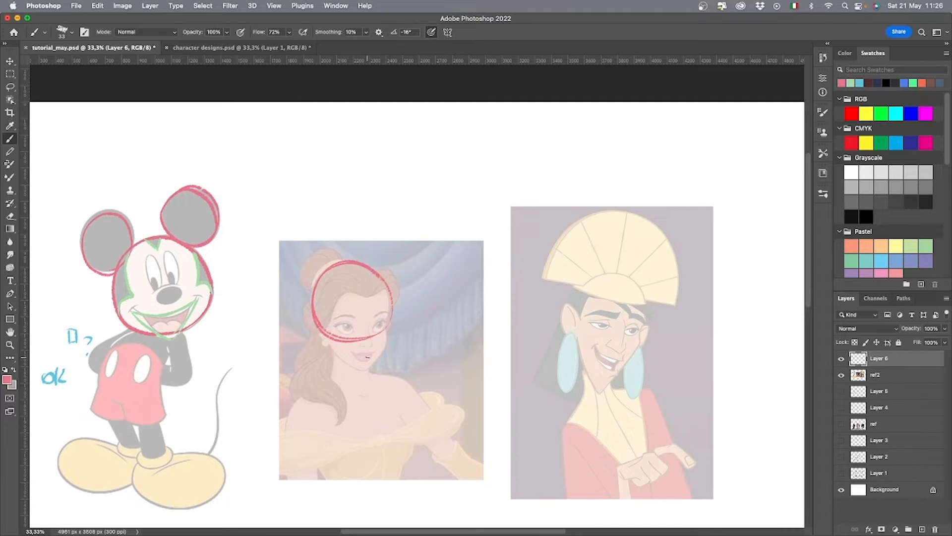
Outline Belle's jaw with a green triangular shape and her neck with blue lines.
left_click(850, 83)
key("super+z")
left_click_drag(363, 371, 385, 340)
left_click(859, 83)
mouse_move(334, 358)
left_mouse_down()
mouse_move(324, 385)
mouse_move(371, 380)
left_mouse_up()
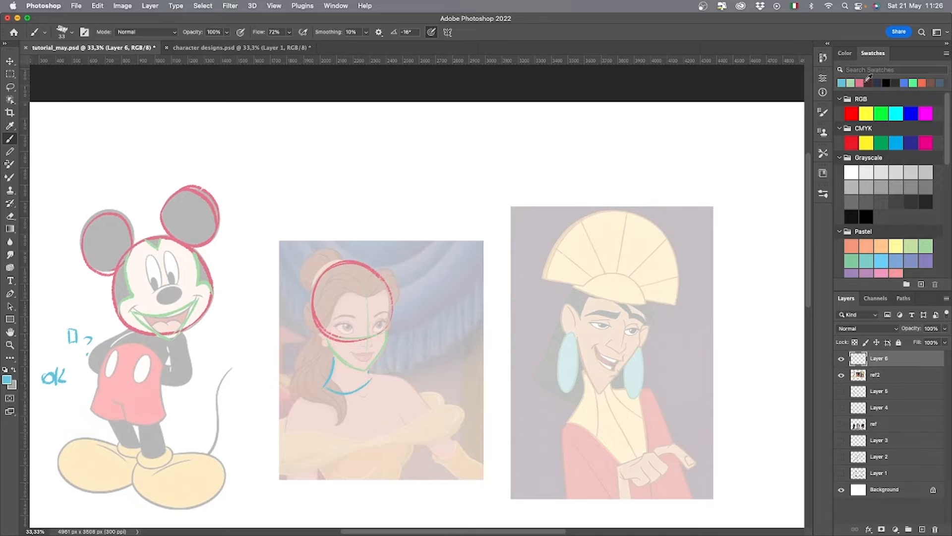
Trace Kuzco's cranium beneath the headdress with a flattened pink circle.
left_click(859, 83)
scroll(418, 412, "right", 6)
scroll(417, 412, "down", 1)
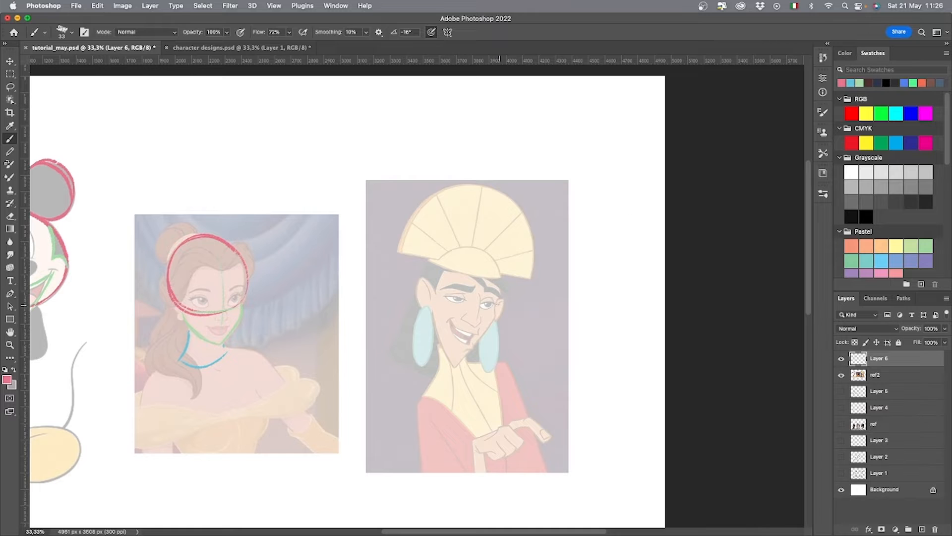
mouse_move(499, 292)
left_mouse_down()
mouse_move(482, 310)
mouse_move(466, 252)
mouse_move(457, 254)
mouse_move(497, 296)
mouse_move(478, 311)
mouse_move(442, 255)
mouse_move(504, 292)
mouse_move(497, 302)
left_mouse_up()
key("super+z")
Outline Kuzco's long pointed jaw with a green triangle and his neck with blue lines.
left_click(859, 83)
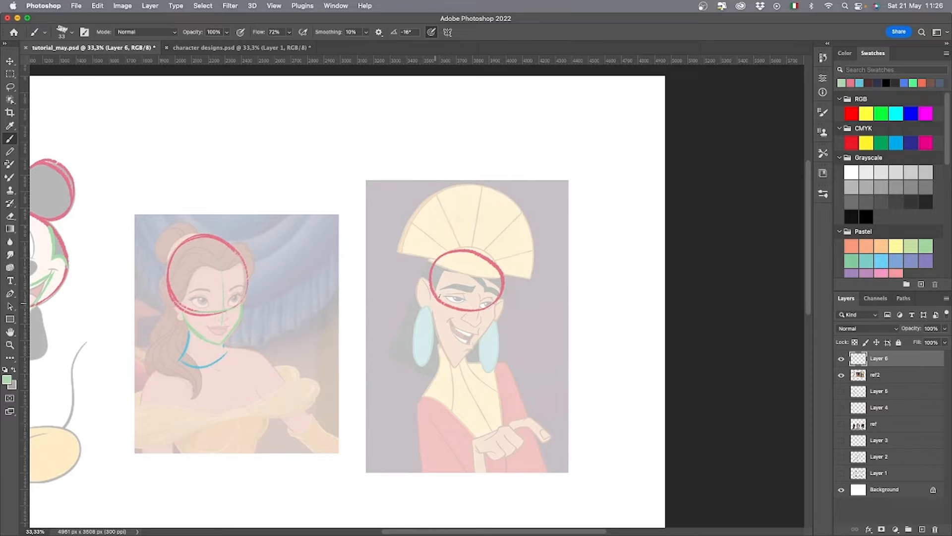
mouse_move(433, 285)
left_mouse_down()
mouse_move(455, 369)
mouse_move(493, 322)
mouse_move(437, 381)
left_mouse_up()
left_click(860, 83)
left_click_drag(441, 341, 430, 393)
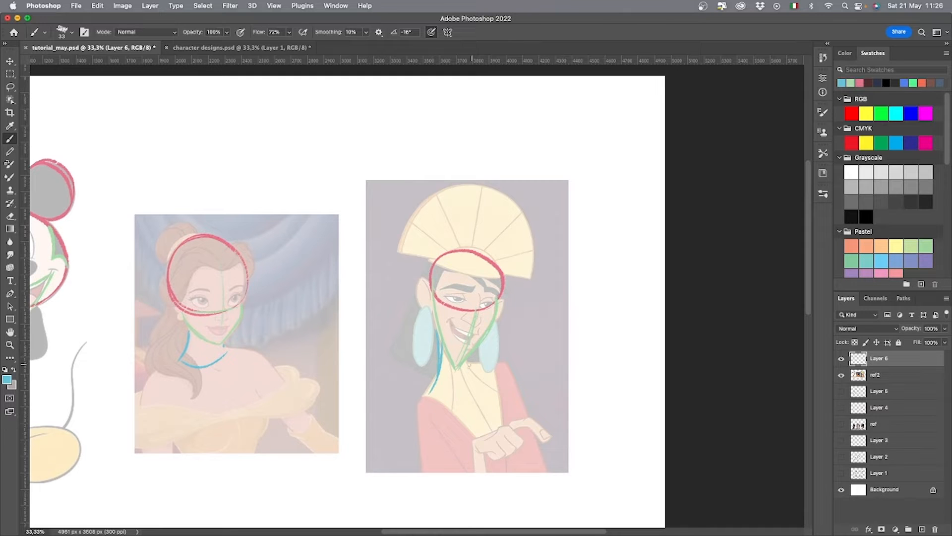
left_click_drag(466, 358, 467, 368)
Hide the ref2 cartoon images to show only the traced shapes of the three heads.
left_click(841, 374)
scroll(393, 451, "left", 5)
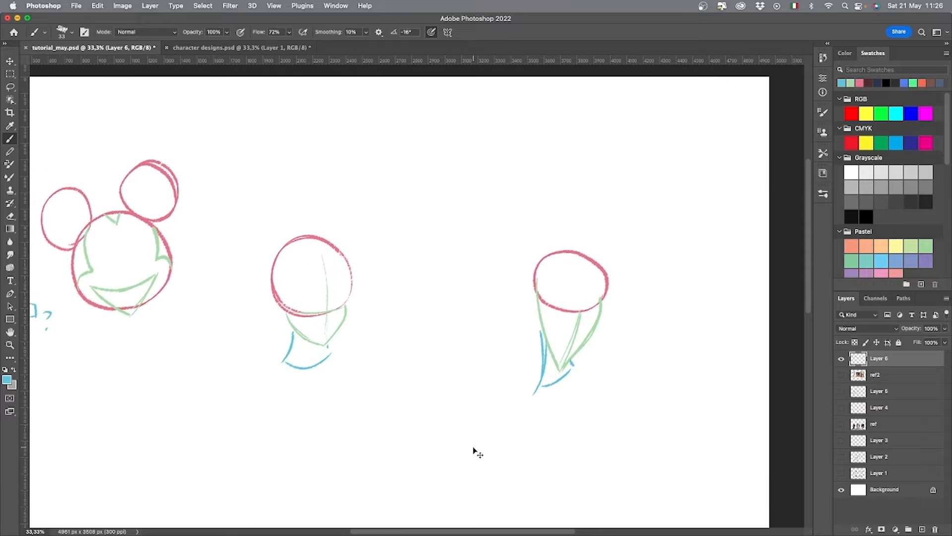
key("super+minus")
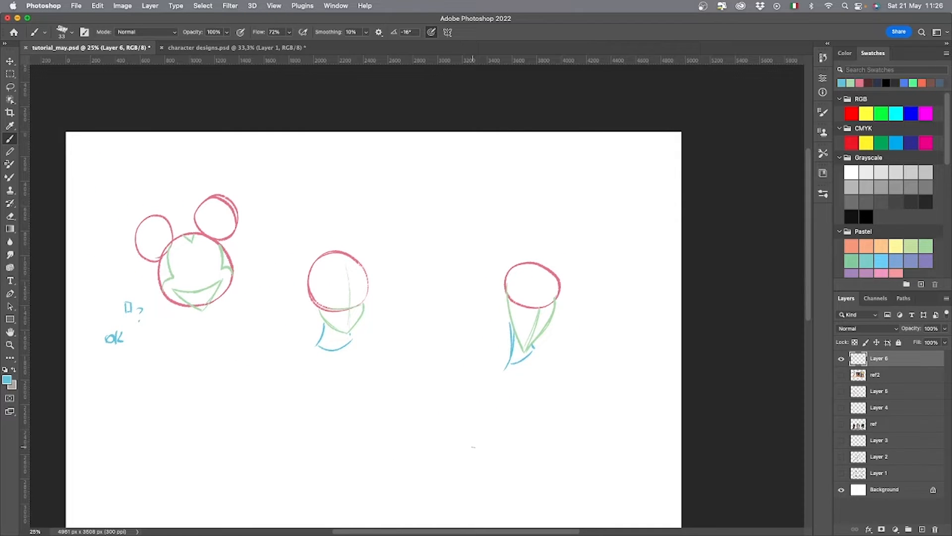
key("l")
mouse_move(389, 270)
left_mouse_down()
mouse_move(352, 240)
mouse_move(391, 262)
left_mouse_up()
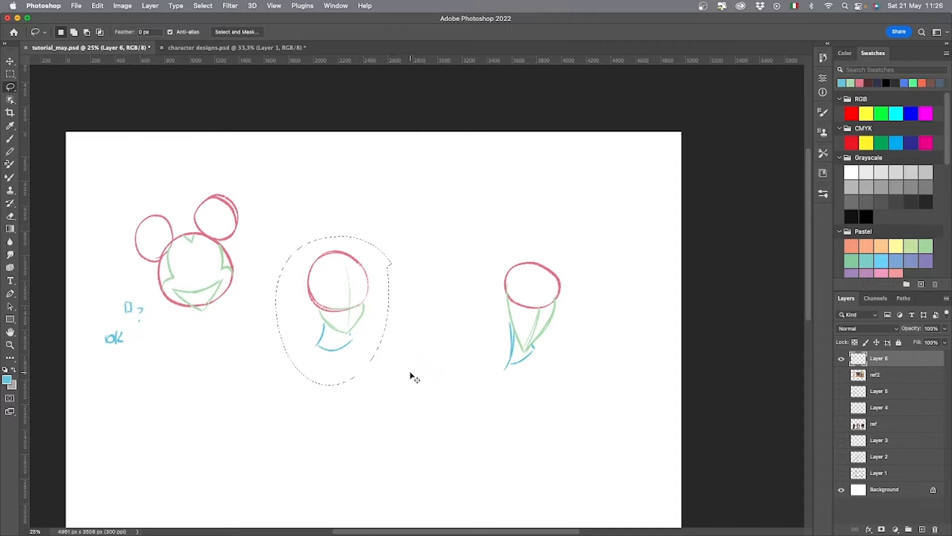
key("super+d")
Draw dark curved arrows from a common area below the heads pointing up to each of the three shape constructions.
key("b")
mouse_move(484, 437)
left_mouse_down()
mouse_move(468, 385)
mouse_move(477, 394)
left_mouse_up()
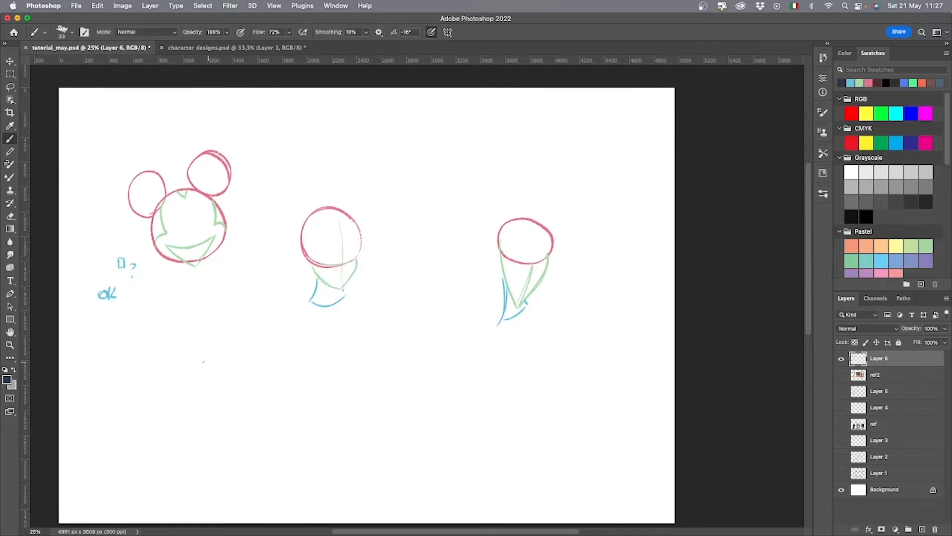
mouse_move(209, 381)
left_mouse_down()
mouse_move(197, 328)
mouse_move(309, 338)
left_mouse_up()
left_click_drag(272, 388, 460, 335)
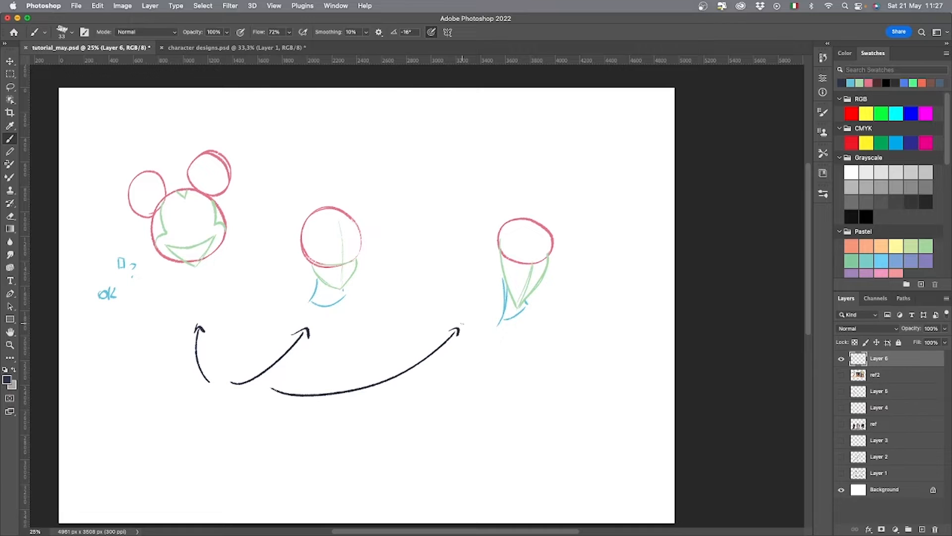
Handwrite a dark two-line note beneath the starting points of the arrows.
mouse_move(170, 402)
left_mouse_down()
mouse_move(171, 418)
mouse_move(177, 401)
left_mouse_up()
left_click_drag(170, 410, 175, 410)
mouse_move(188, 402)
left_mouse_down()
mouse_move(188, 416)
mouse_move(205, 417)
left_mouse_up()
mouse_move(204, 403)
left_mouse_down()
mouse_move(194, 416)
mouse_move(219, 419)
left_mouse_up()
left_click_drag(208, 410, 222, 402)
left_click_drag(225, 402, 229, 416)
mouse_move(168, 429)
left_mouse_down()
mouse_move(231, 426)
mouse_move(193, 453)
mouse_move(224, 456)
left_mouse_up()
mouse_move(228, 444)
left_mouse_down()
mouse_move(228, 468)
mouse_move(245, 454)
left_mouse_up()
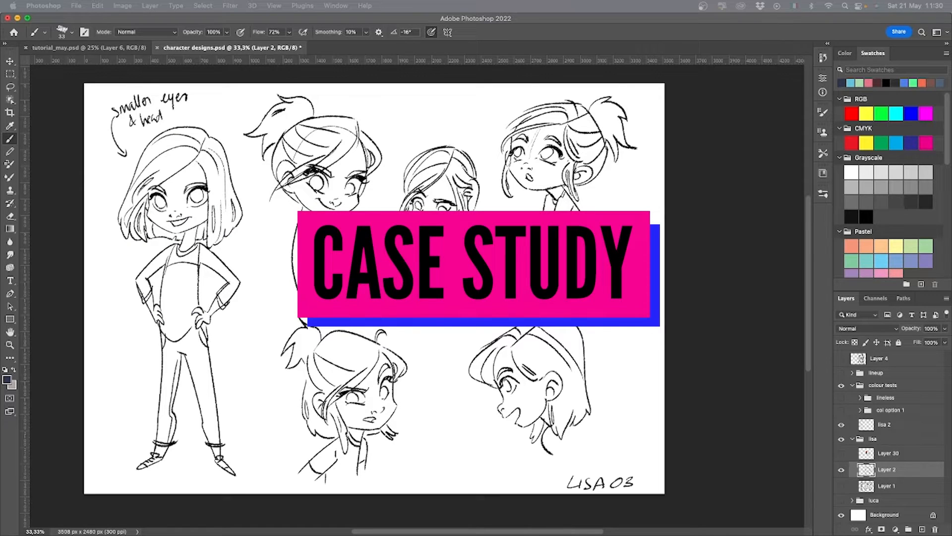
Lower the opacity of the Lisa sketch on Layer 2 and add a new empty layer above it.
left_click(945, 329)
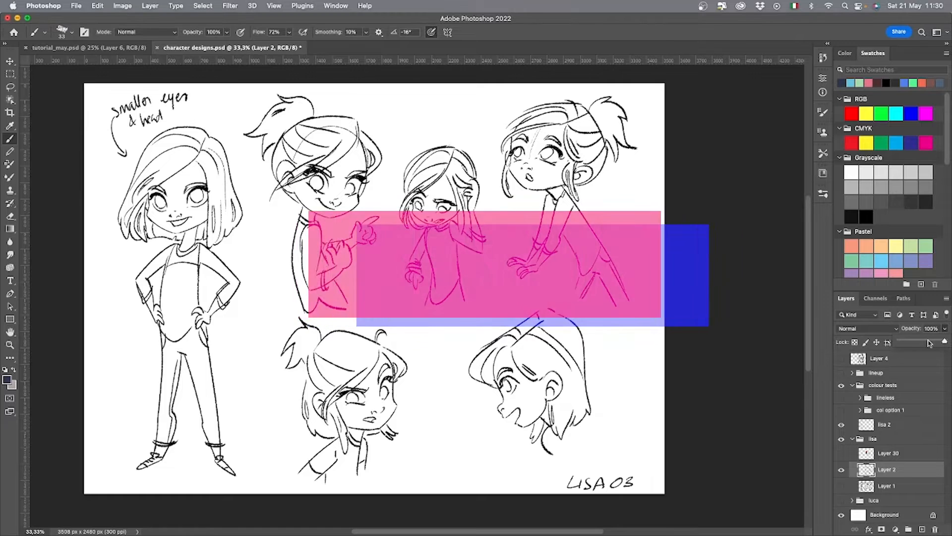
left_click_drag(945, 341, 928, 341)
left_click(922, 529)
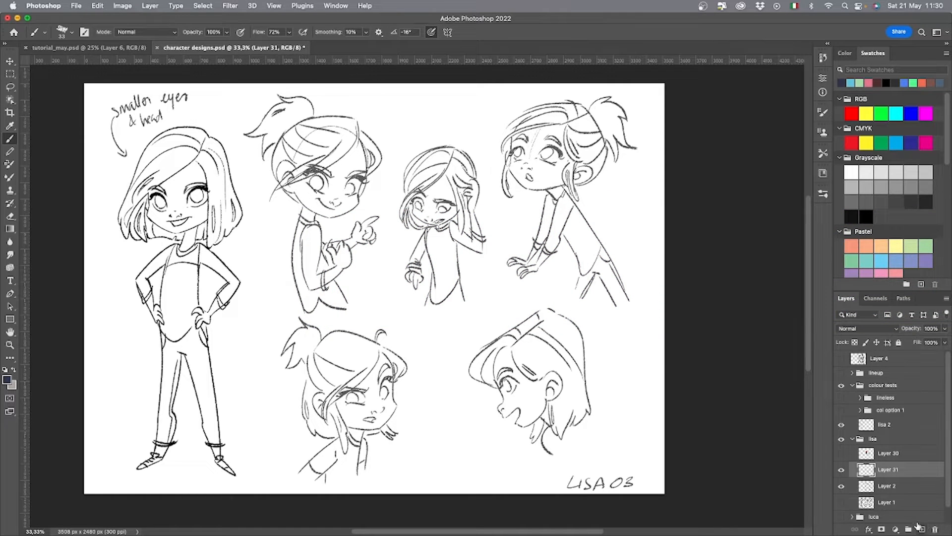
Trace the smiling ponytailed girl's head with a pink circle, a green jaw with a centre line, and a blue neck.
left_click(869, 83)
mouse_move(358, 195)
left_mouse_down()
mouse_move(308, 198)
mouse_move(353, 122)
left_mouse_up()
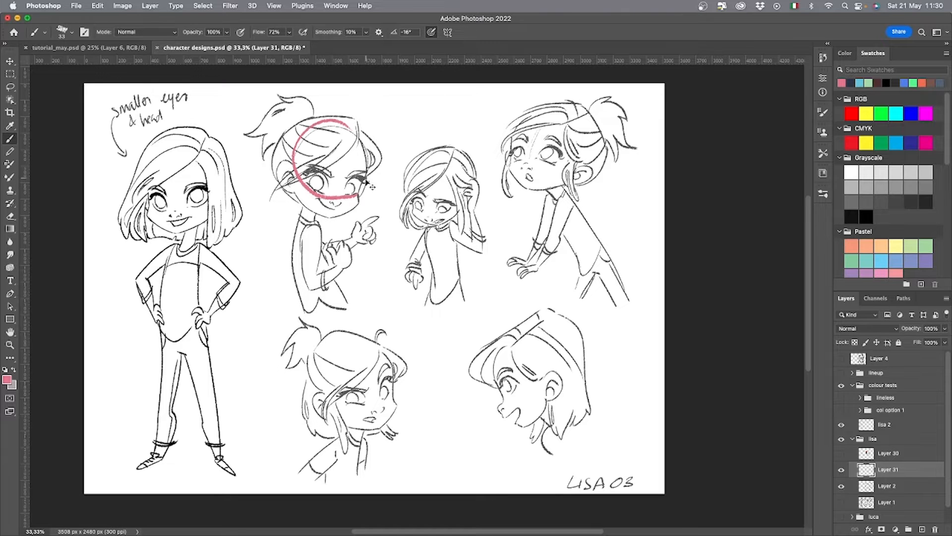
key("cmd+z")
mouse_move(357, 195)
left_mouse_down()
mouse_move(314, 119)
mouse_move(368, 185)
mouse_move(315, 192)
left_mouse_up()
left_click(868, 83)
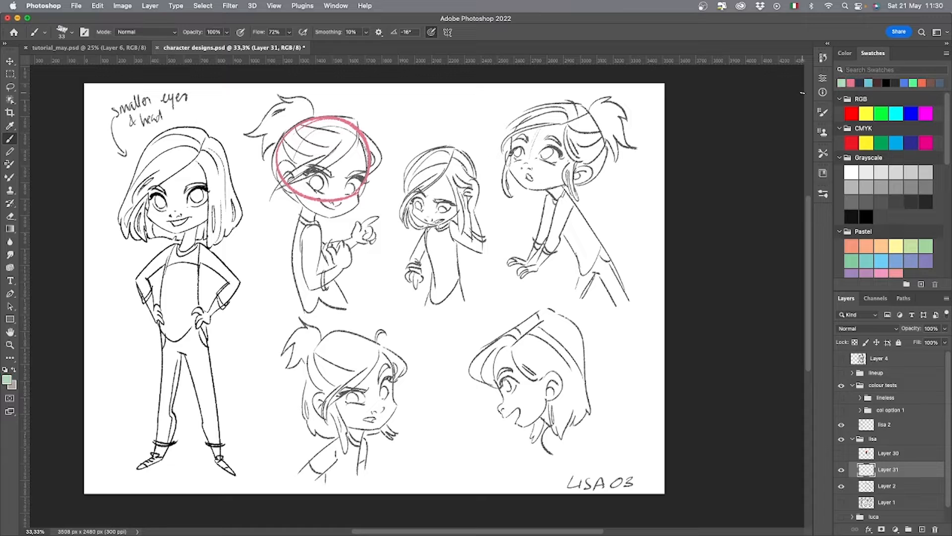
mouse_move(345, 130)
left_mouse_down()
mouse_move(339, 202)
mouse_move(358, 197)
mouse_move(333, 215)
mouse_move(303, 205)
left_mouse_up()
left_click(868, 83)
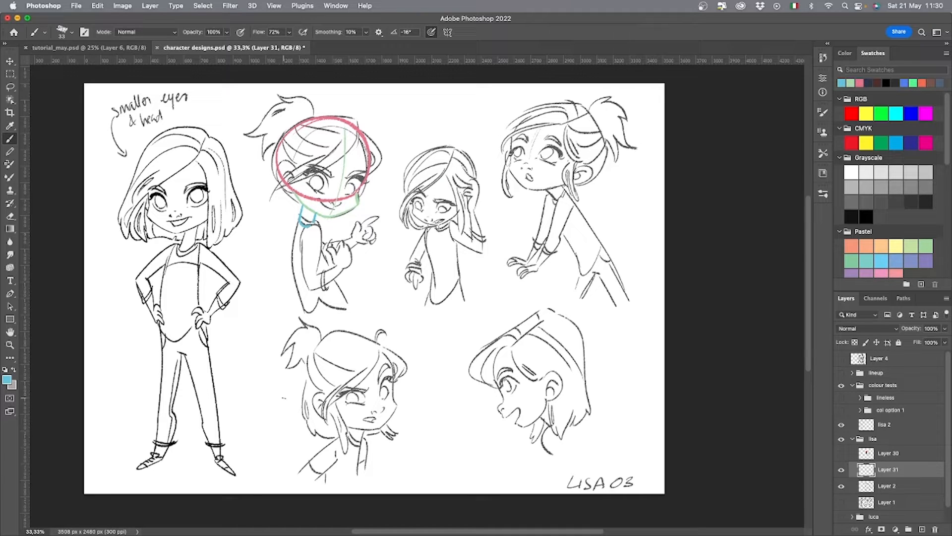
Trace the small girl with a hand at her hair using a pink head circle, green jaw and blue neck.
left_click(861, 83)
mouse_move(412, 207)
left_mouse_down()
mouse_move(474, 186)
mouse_move(427, 147)
mouse_move(409, 208)
left_mouse_up()
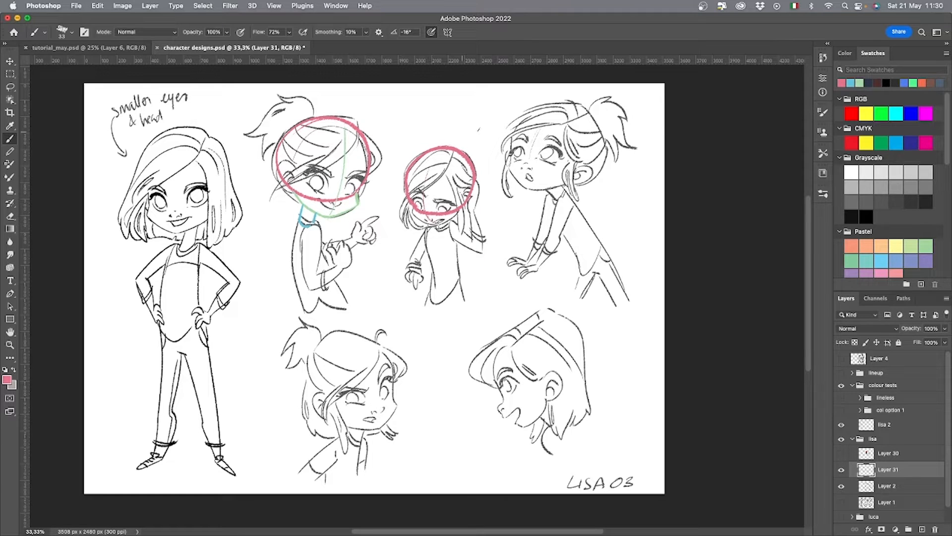
left_click(860, 83)
mouse_move(412, 213)
left_mouse_down()
mouse_move(436, 226)
mouse_move(461, 210)
left_mouse_up()
left_click(859, 83)
Trace the leaning ponytailed girl's tilted head with a pink circle, an angular green jaw and a blue neck.
left_click(860, 82)
mouse_move(519, 161)
left_mouse_down()
mouse_move(601, 136)
mouse_move(528, 180)
mouse_move(521, 124)
left_mouse_up()
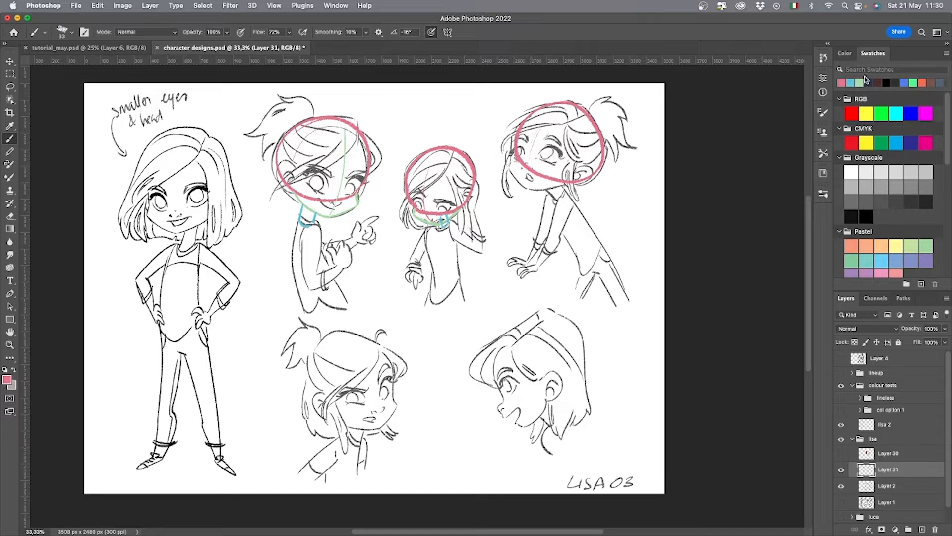
left_click(859, 83)
mouse_move(512, 166)
left_mouse_down()
mouse_move(527, 188)
mouse_move(574, 183)
mouse_move(556, 198)
mouse_move(565, 185)
left_mouse_up()
left_click(860, 83)
Trace the open-mouthed girl's head above the LISA 03 label with a pink circle, green jaw and blue neck.
left_click(857, 82)
mouse_move(511, 405)
left_mouse_down()
mouse_move(585, 350)
mouse_move(495, 392)
left_mouse_up()
left_click(860, 83)
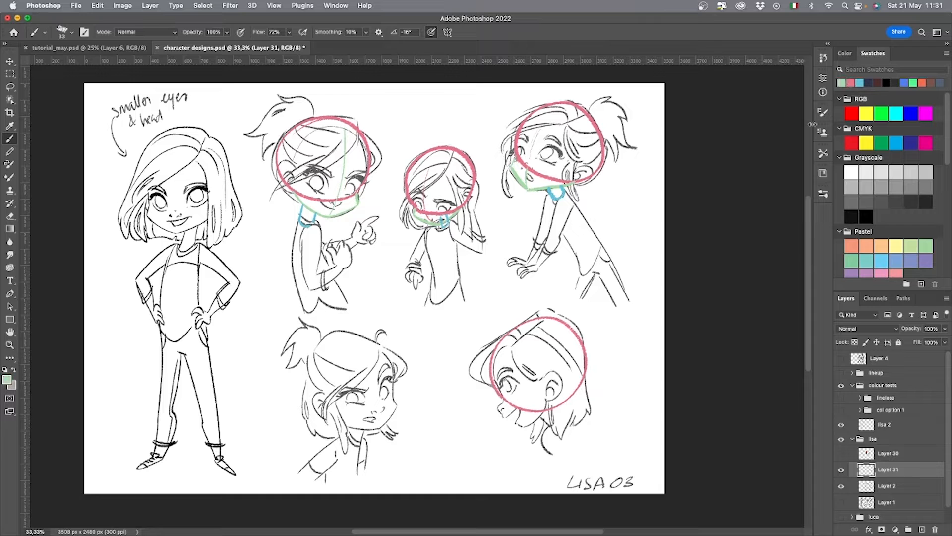
mouse_move(501, 408)
left_mouse_down()
mouse_move(530, 423)
mouse_move(546, 412)
mouse_move(567, 427)
left_mouse_up()
left_click(859, 83)
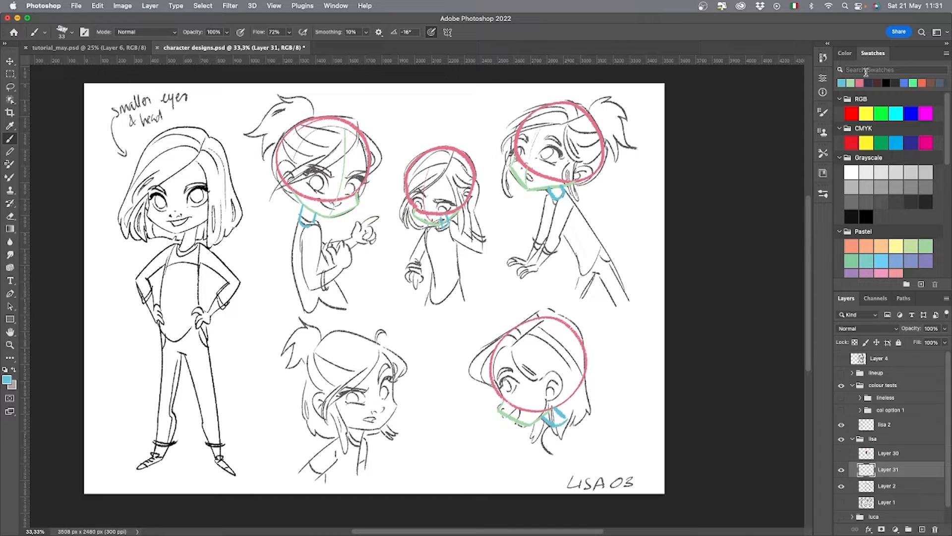
Trace the frowning ponytailed girl's head in the lower row with a pink circle, green jaw and blue neck.
left_click(859, 83)
mouse_move(392, 407)
left_mouse_down()
mouse_move(303, 367)
mouse_move(395, 409)
mouse_move(358, 429)
mouse_move(332, 417)
mouse_move(355, 445)
mouse_move(343, 431)
left_mouse_up()
left_click(860, 83)
left_click(859, 83)
Trace the full-length standing girl's head with a pink circle, a green jaw and a blue neck.
left_click(859, 83)
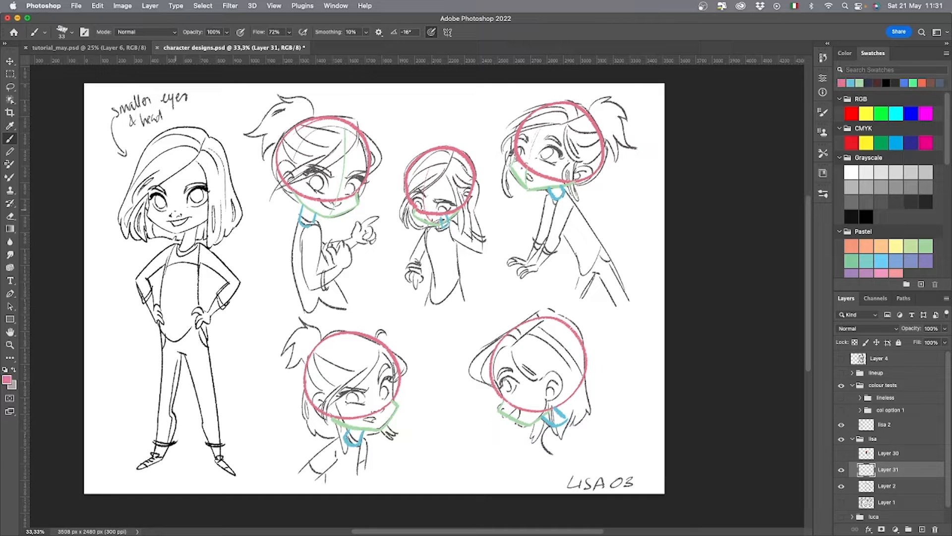
mouse_move(171, 217)
left_mouse_down()
mouse_move(149, 194)
mouse_move(174, 136)
mouse_move(230, 161)
mouse_move(212, 213)
mouse_move(169, 216)
mouse_move(150, 195)
mouse_move(177, 135)
mouse_move(229, 186)
mouse_move(170, 231)
mouse_move(200, 229)
mouse_move(184, 247)
mouse_move(200, 227)
left_mouse_up()
key("super+z")
left_click(857, 82)
left_click(859, 83)
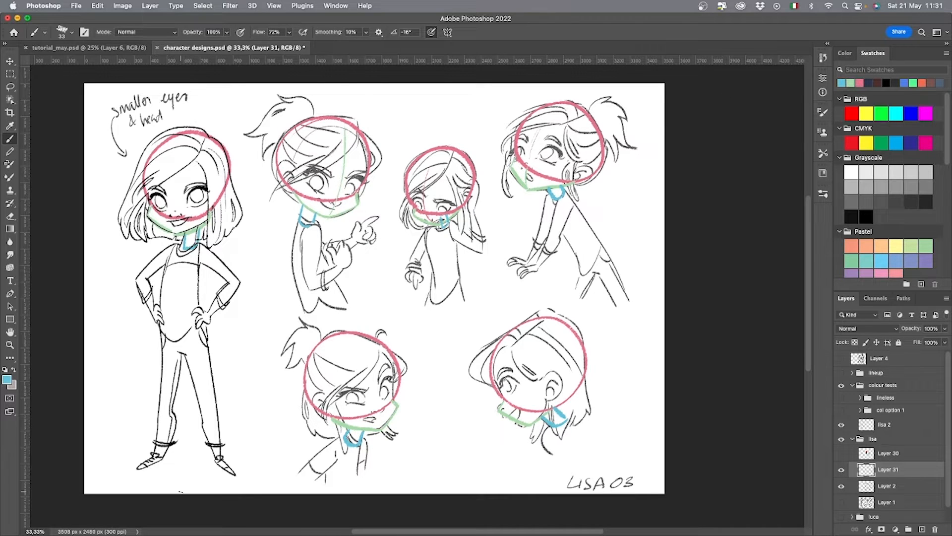
Hide Layer 2 and lisa 2, and paint a solid pink circle below the first head with the Hard Round Pressure Size brush.
left_click(841, 488)
left_click(841, 425)
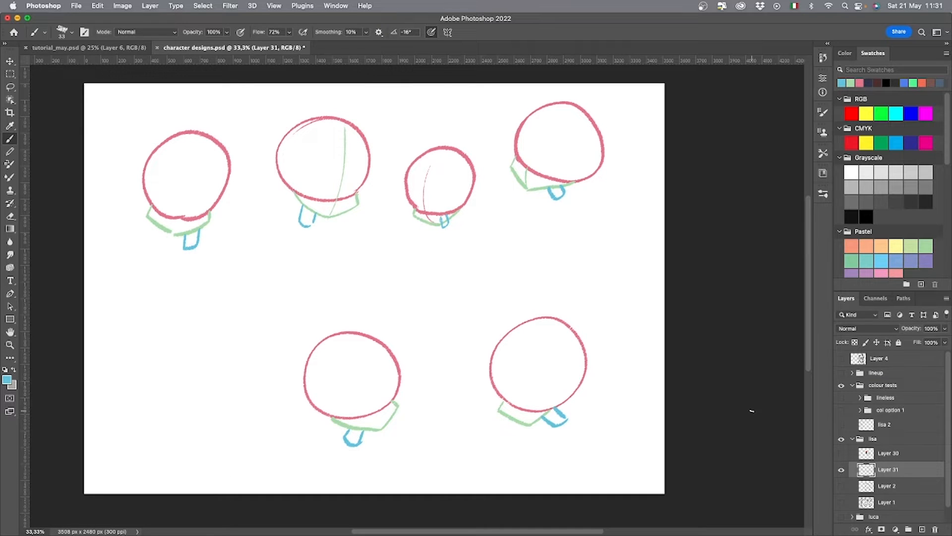
left_click(860, 82)
left_click(823, 193)
mouse_move(810, 282)
left_mouse_down()
mouse_move(806, 303)
mouse_move(810, 261)
left_mouse_up()
left_click(751, 345)
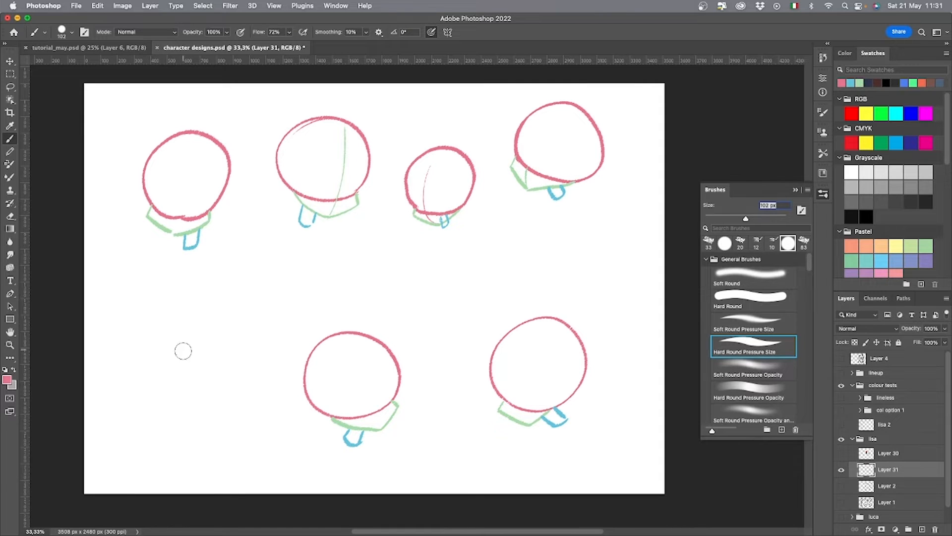
mouse_move(182, 347)
left_mouse_down()
mouse_move(187, 359)
mouse_move(153, 357)
mouse_move(214, 357)
left_mouse_up()
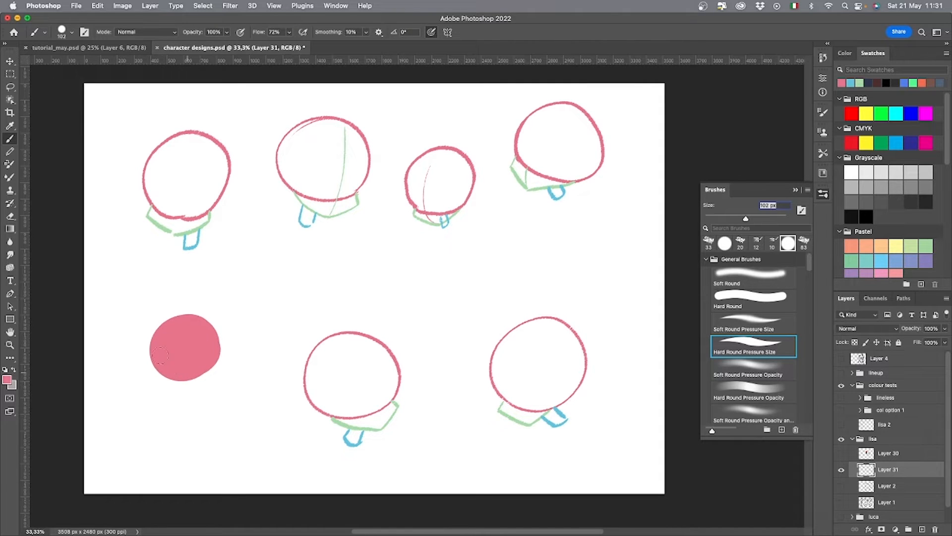
Paint a solid green jaw beneath the filled pink circle and a small solid blue neck below it.
left_click(859, 83)
mouse_move(159, 380)
left_mouse_down()
mouse_move(177, 391)
mouse_move(206, 373)
mouse_move(162, 377)
mouse_move(177, 394)
mouse_move(209, 375)
mouse_move(158, 368)
mouse_move(188, 374)
mouse_move(212, 359)
left_mouse_up()
left_click(850, 82)
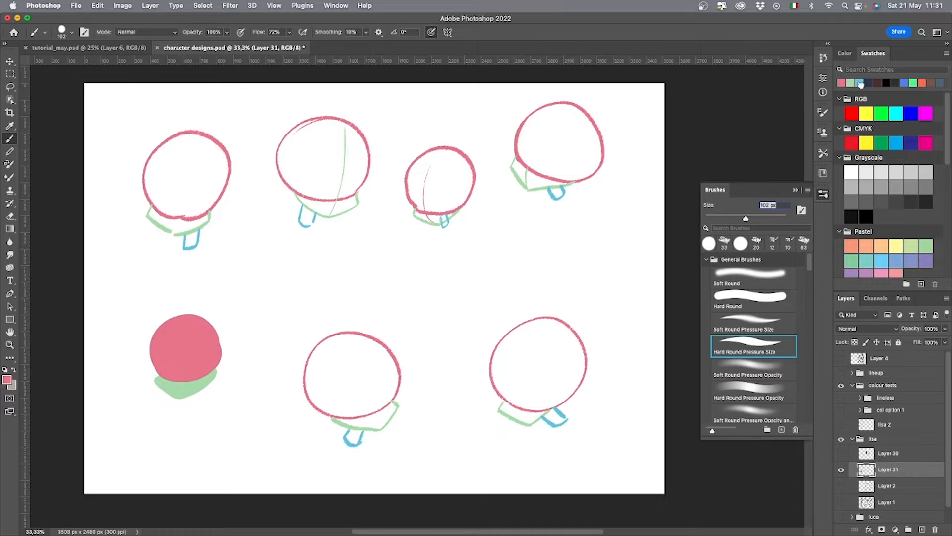
left_click(859, 82)
left_click_drag(206, 391, 204, 397)
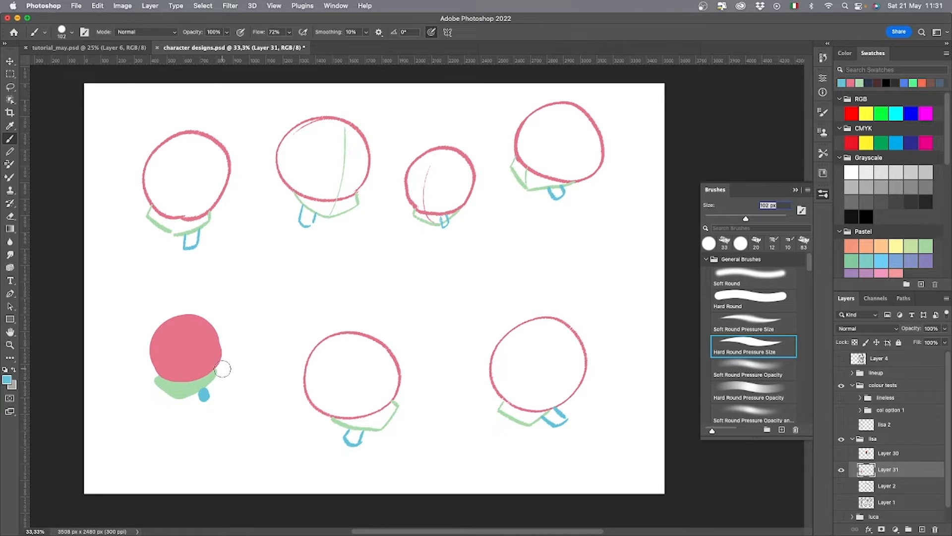
Handwrite "BASIC SHAPES" in dark ink with the 20 px brush and draw a curved arrow from it to the solid-coloured head.
left_click(868, 82)
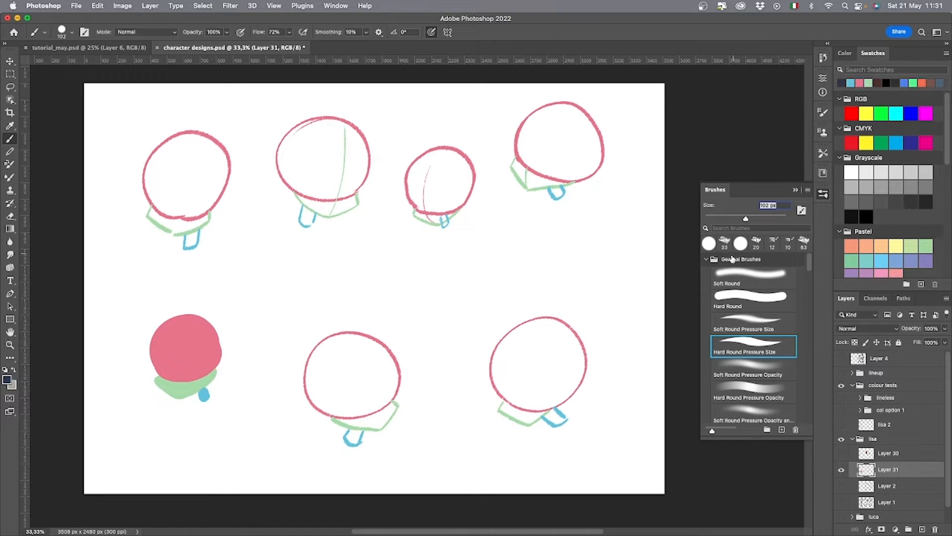
left_click(725, 242)
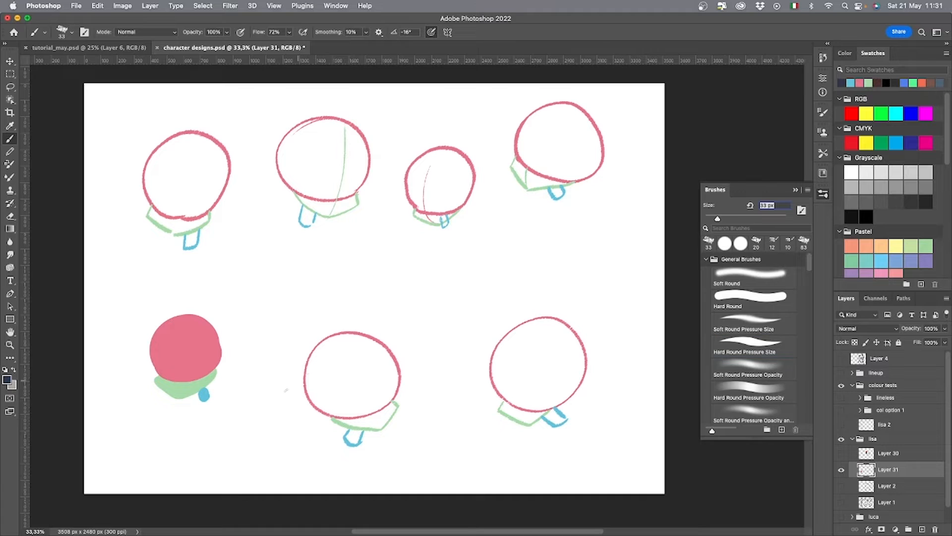
left_click(757, 242)
mouse_move(283, 304)
left_mouse_down()
mouse_move(233, 352)
mouse_move(242, 361)
mouse_move(292, 308)
left_mouse_up()
left_click_drag(291, 291, 293, 308)
mouse_move(301, 307)
left_mouse_down()
mouse_move(366, 279)
mouse_move(367, 302)
left_mouse_up()
left_click_drag(367, 293, 375, 292)
left_click_drag(375, 283, 380, 301)
left_click_drag(381, 284, 385, 300)
key("super+z")
key("super+z")
left_click_drag(378, 294, 397, 301)
left_click_drag(398, 284, 405, 283)
left_click_drag(397, 293, 404, 292)
left_click_drag(397, 301, 409, 300)
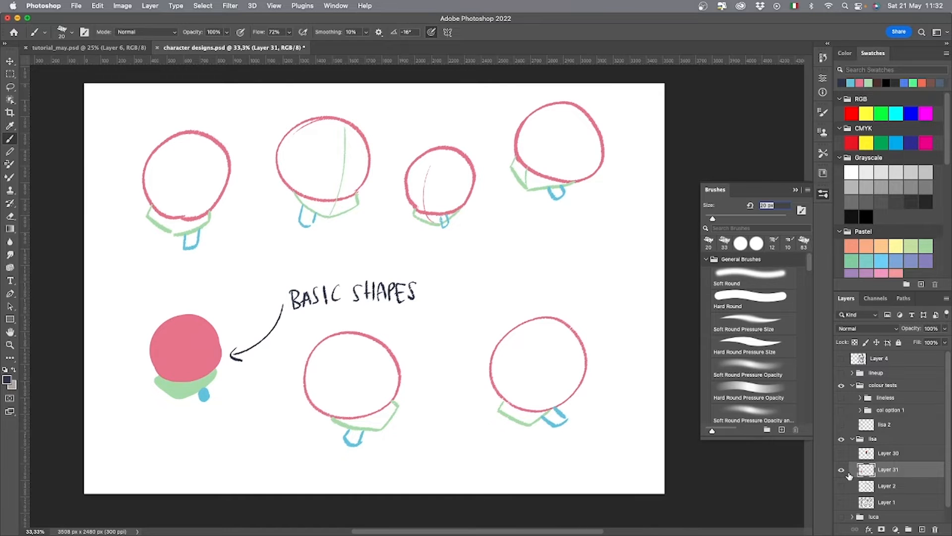
Hide the Lisa shapes on Layer 31 and show the luca group's character sketches.
left_click(842, 470)
left_click(841, 516)
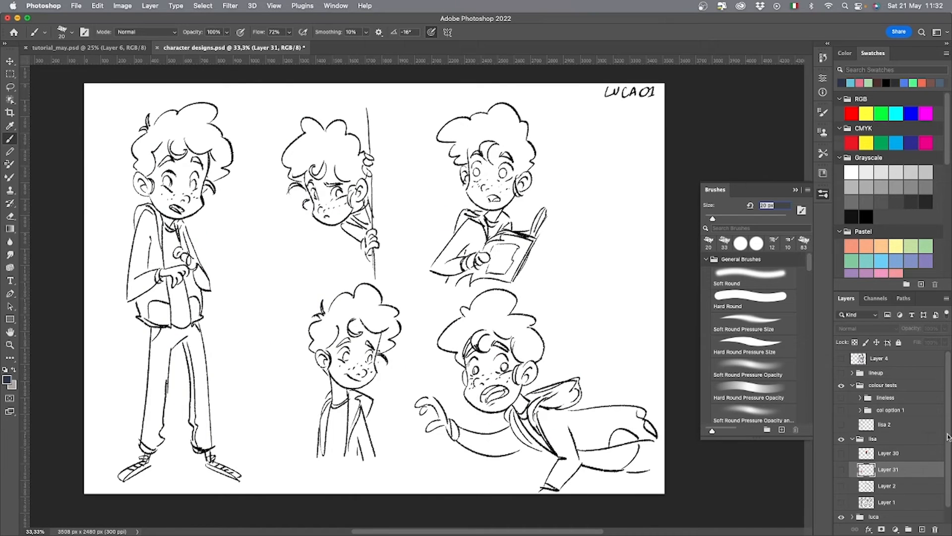
scroll(949, 436, "down", 1)
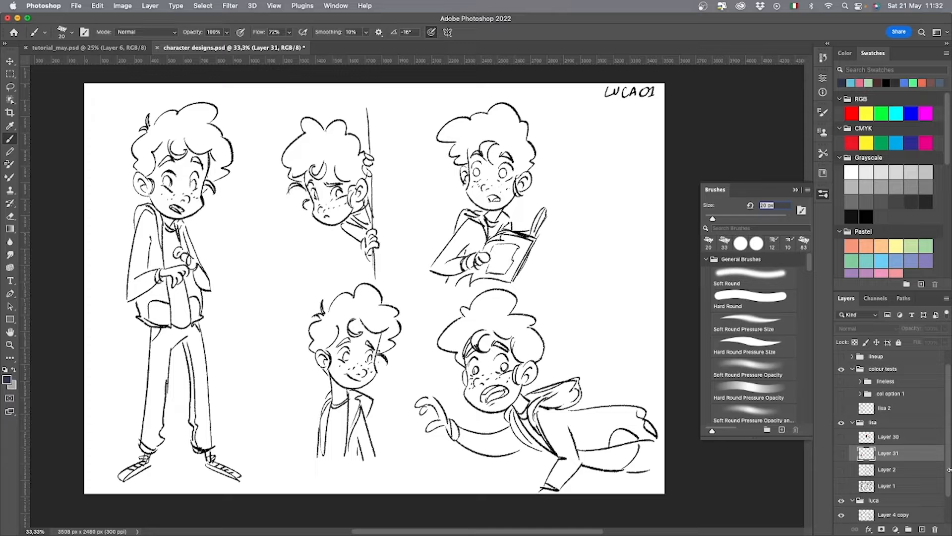
scroll(948, 472, "down", 2)
left_click(841, 482)
left_click(841, 482)
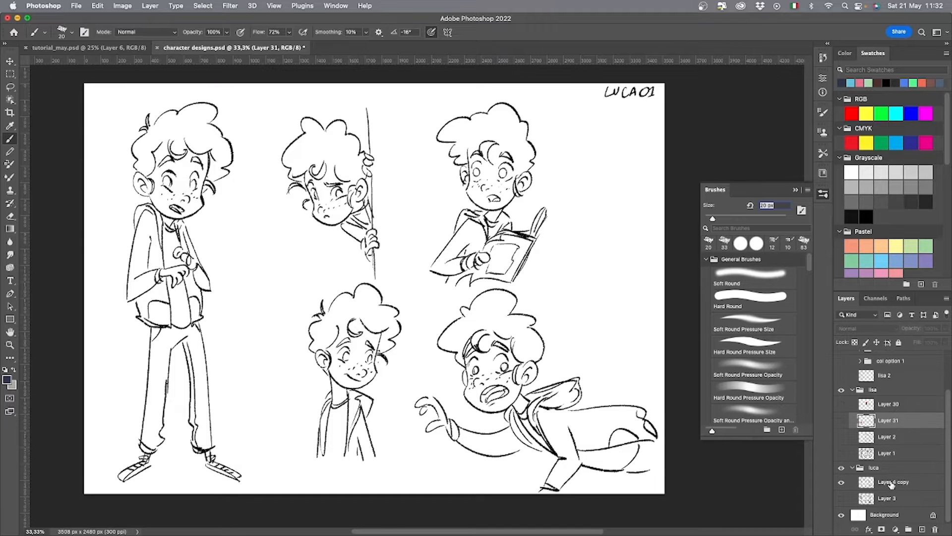
Lower the opacity of Layer 4 copy in the luca group and add a new empty layer above it.
left_click(891, 483)
left_click(945, 328)
left_click(915, 340)
left_click(922, 530)
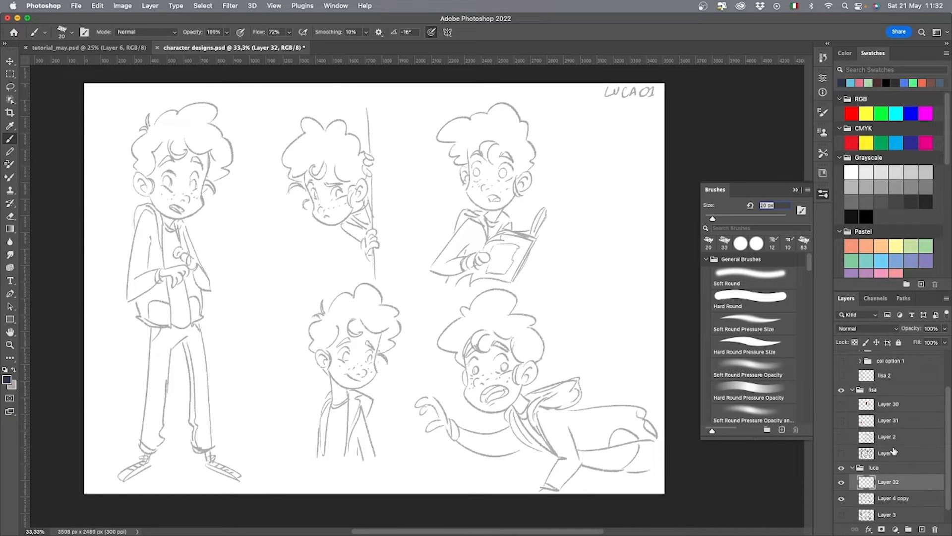
Draw a pink oval over the skull of each of the five Luca heads.
left_click(861, 83)
mouse_move(201, 191)
left_mouse_down()
mouse_move(145, 171)
mouse_move(206, 124)
mouse_move(185, 196)
mouse_move(149, 132)
mouse_move(201, 182)
left_mouse_up()
key("cmd+z")
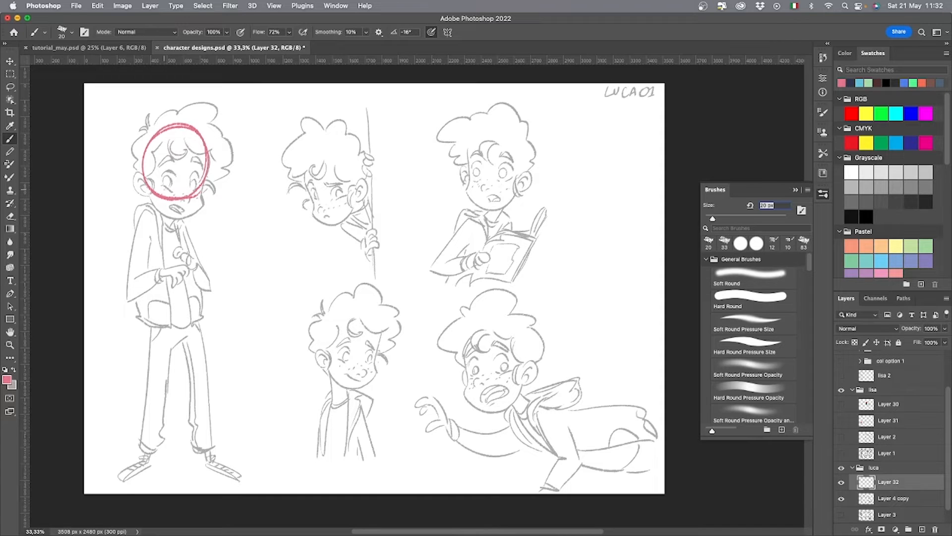
mouse_move(327, 206)
left_mouse_down()
mouse_move(303, 166)
mouse_move(356, 203)
mouse_move(324, 139)
left_mouse_up()
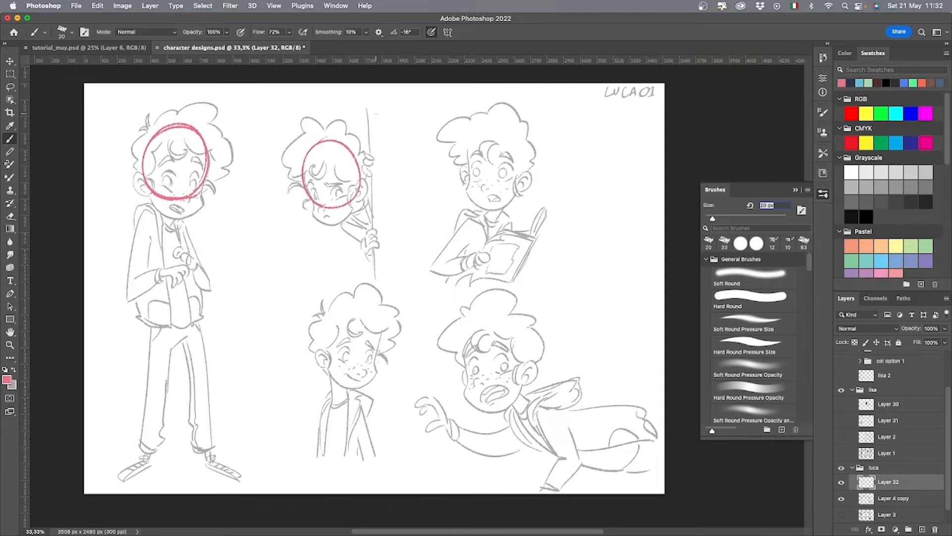
mouse_move(472, 187)
left_mouse_down()
mouse_move(503, 124)
mouse_move(465, 146)
mouse_move(492, 121)
left_mouse_up()
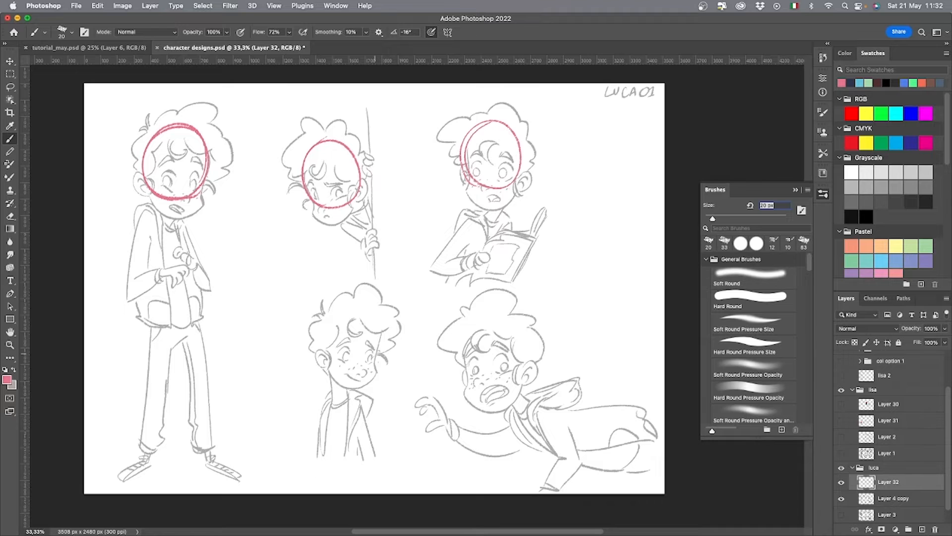
mouse_move(348, 363)
left_mouse_down()
mouse_move(374, 365)
mouse_move(380, 322)
mouse_move(333, 307)
mouse_move(382, 320)
left_mouse_up()
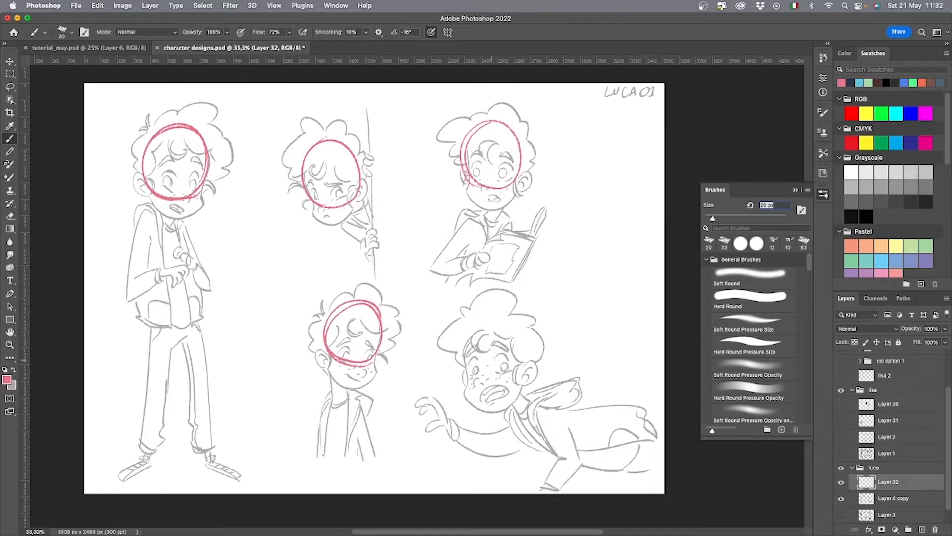
mouse_move(474, 382)
left_mouse_down()
mouse_move(525, 358)
mouse_move(476, 326)
mouse_move(489, 384)
left_mouse_up()
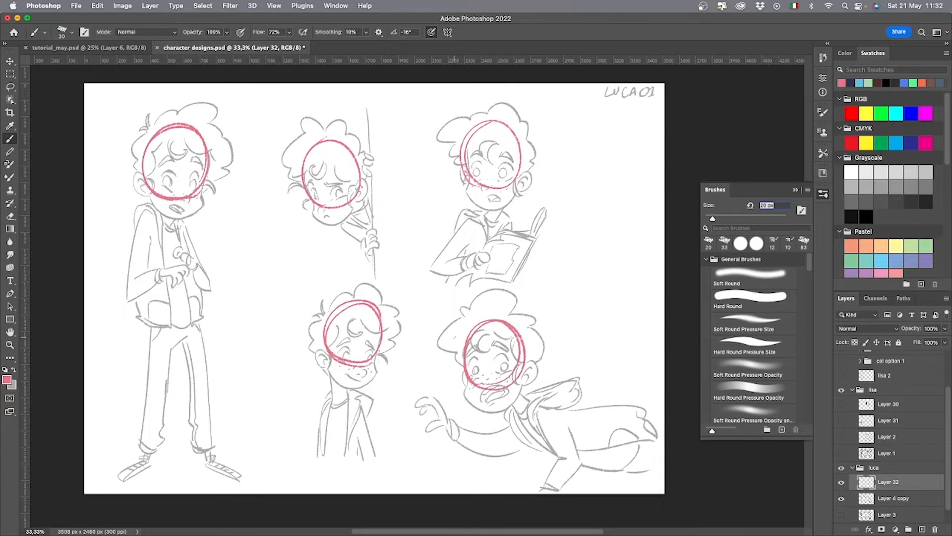
Outline a rounded green jaw beneath the pink oval on each of the five Luca heads.
left_click(867, 82)
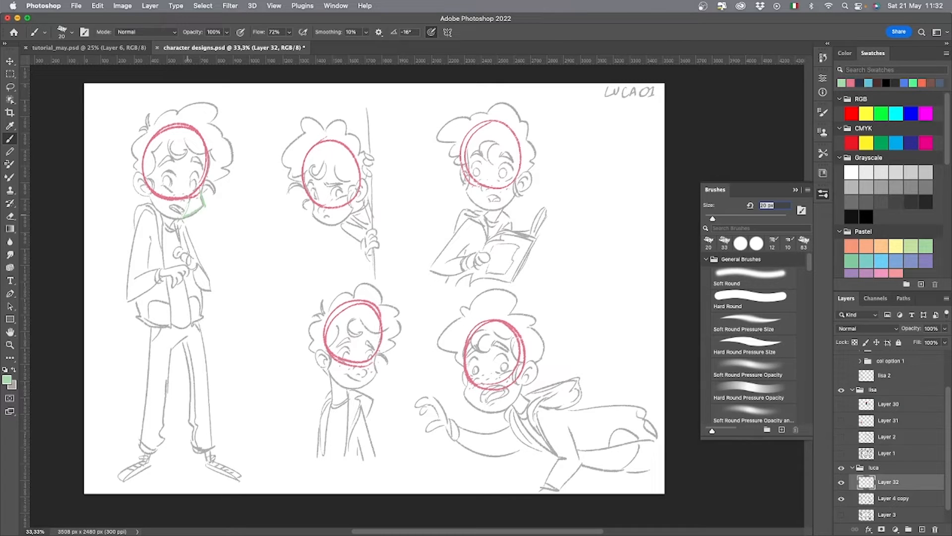
left_click_drag(184, 216, 147, 195)
mouse_move(332, 227)
left_mouse_down()
mouse_move(322, 210)
mouse_move(350, 205)
left_mouse_up()
mouse_move(489, 208)
left_mouse_down()
mouse_move(465, 189)
mouse_move(518, 179)
left_mouse_up()
mouse_move(375, 364)
left_mouse_down()
mouse_move(341, 386)
mouse_move(326, 364)
left_mouse_up()
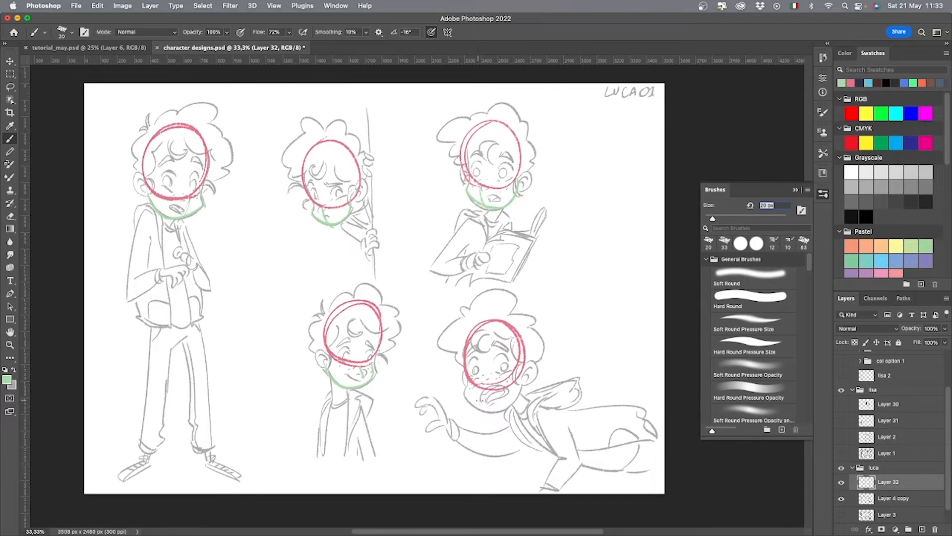
mouse_move(469, 397)
left_mouse_down()
mouse_move(499, 409)
mouse_move(525, 385)
left_mouse_up()
mouse_move(266, 255)
left_mouse_down()
mouse_move(296, 276)
mouse_move(315, 271)
left_mouse_up()
key("super+z")
Outline the necks of the Luca heads with blue rectangular shapes below the green jaws.
left_click(869, 82)
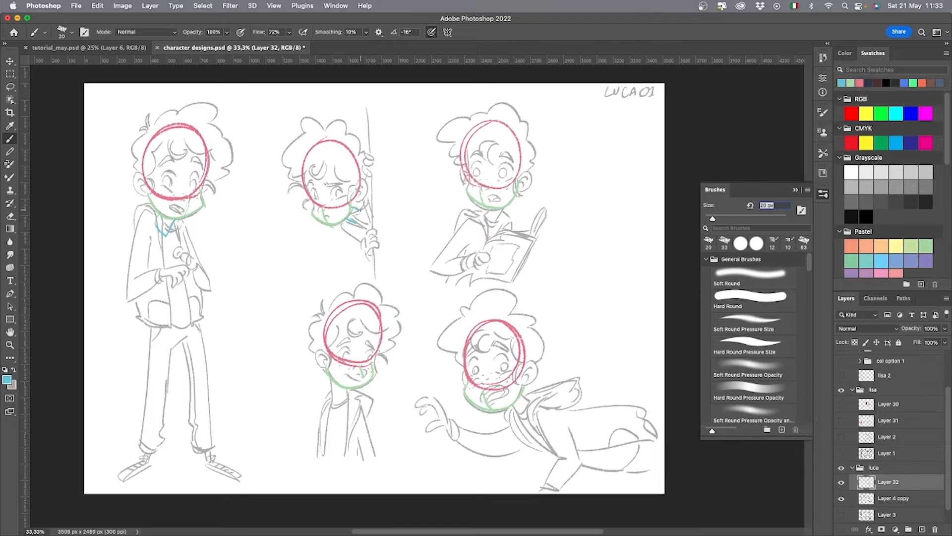
left_click_drag(481, 218, 499, 217)
left_click_drag(331, 385, 333, 404)
Hide Layer 4 copy and paint a solid pink oval below the first head with a 78 px Hard Round Pressure Size brush.
left_click(841, 498)
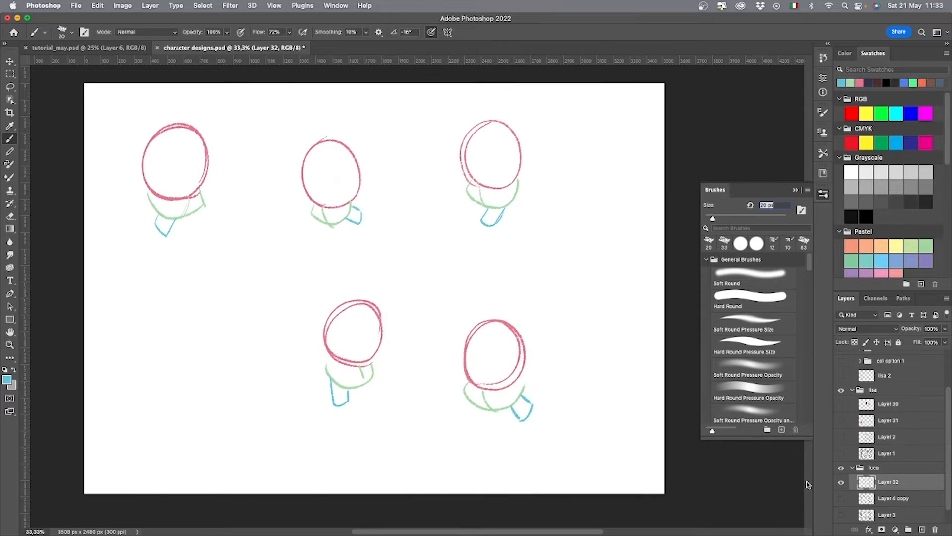
left_click(863, 80)
left_click(749, 344)
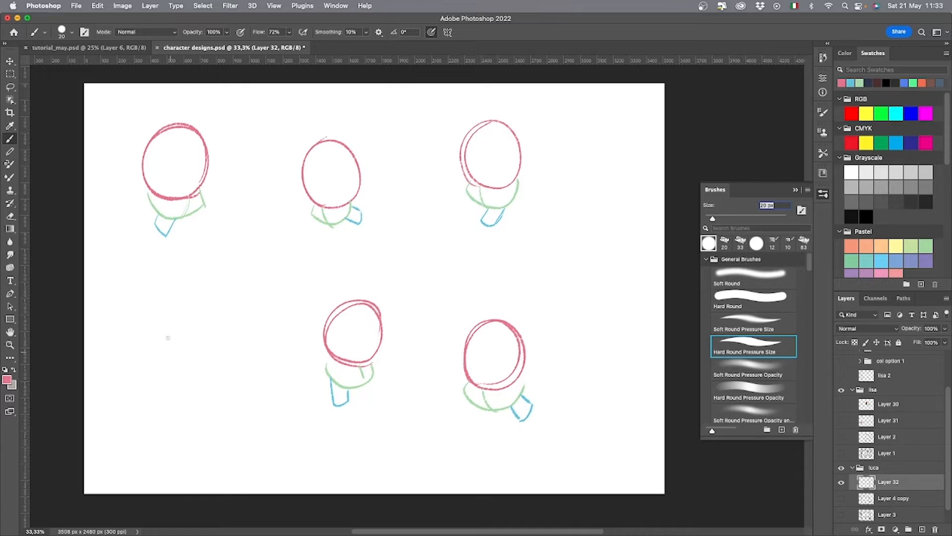
right_click(180, 332)
left_click(257, 353)
mouse_move(205, 298)
left_mouse_down()
mouse_move(193, 321)
mouse_move(217, 334)
mouse_move(203, 318)
mouse_move(218, 298)
mouse_move(221, 317)
mouse_move(206, 336)
mouse_move(194, 277)
mouse_move(236, 286)
mouse_move(221, 334)
mouse_move(209, 277)
left_mouse_up()
Paint a solid green jaw under the filled pink oval and a slanted solid blue neck beside it.
left_click(860, 83)
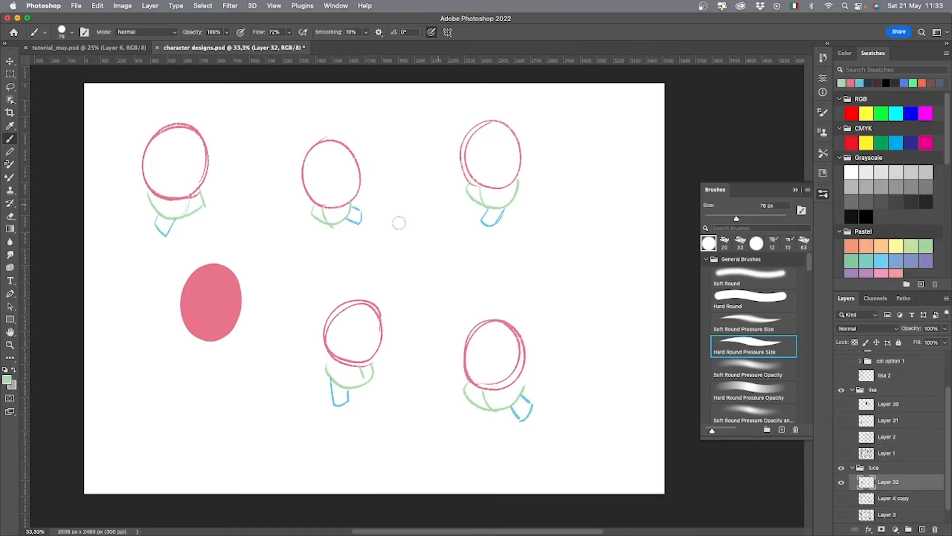
mouse_move(184, 333)
left_mouse_down()
mouse_move(201, 355)
mouse_move(228, 339)
mouse_move(188, 339)
mouse_move(232, 338)
mouse_move(180, 341)
mouse_move(233, 335)
mouse_move(241, 364)
mouse_move(229, 271)
mouse_move(211, 259)
left_mouse_up()
left_click(860, 83)
left_click(859, 83)
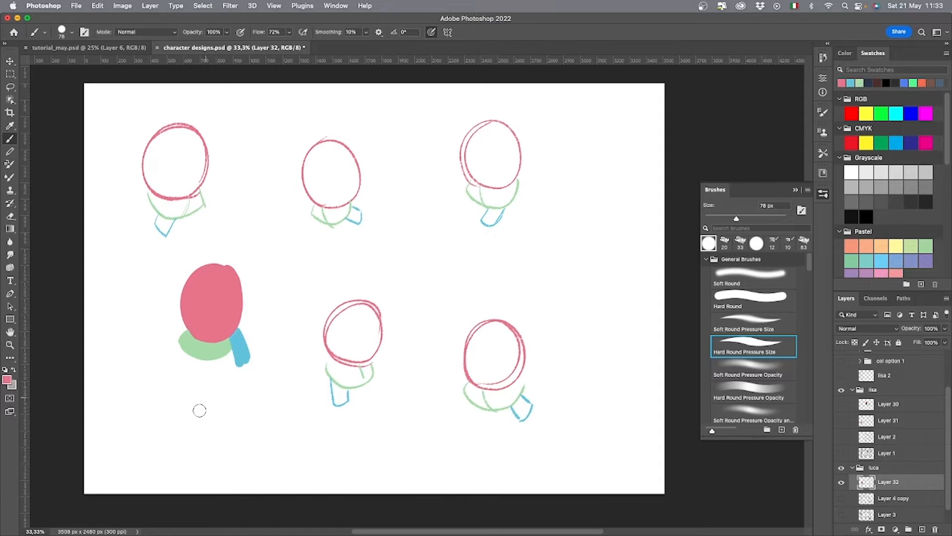
Draw a dark arrow pointing at the filled head shapes, letter "BASIC SHAPES!" beside it with a 20 px textured brush, and save the file.
left_click(869, 83)
left_click(772, 243)
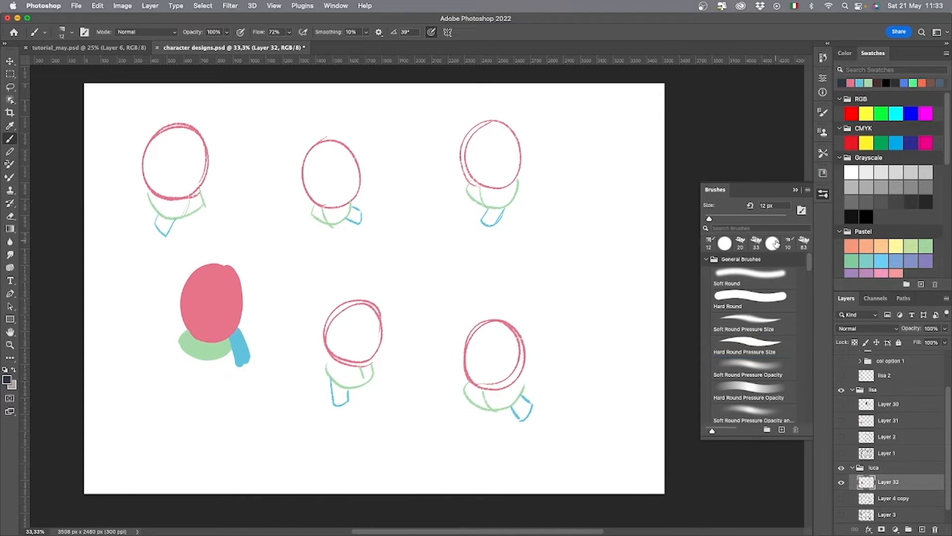
left_click(740, 242)
mouse_move(279, 293)
left_mouse_down()
mouse_move(314, 284)
mouse_move(282, 302)
left_mouse_up()
mouse_move(328, 272)
left_mouse_down()
mouse_move(330, 285)
mouse_move(343, 284)
left_mouse_up()
mouse_move(355, 270)
left_mouse_down()
mouse_move(355, 282)
mouse_move(380, 282)
left_mouse_up()
left_click_drag(391, 268, 399, 280)
left_click_drag(400, 282, 409, 281)
mouse_move(410, 268)
left_mouse_down()
mouse_move(419, 281)
mouse_move(441, 275)
left_mouse_up()
left_click(441, 281)
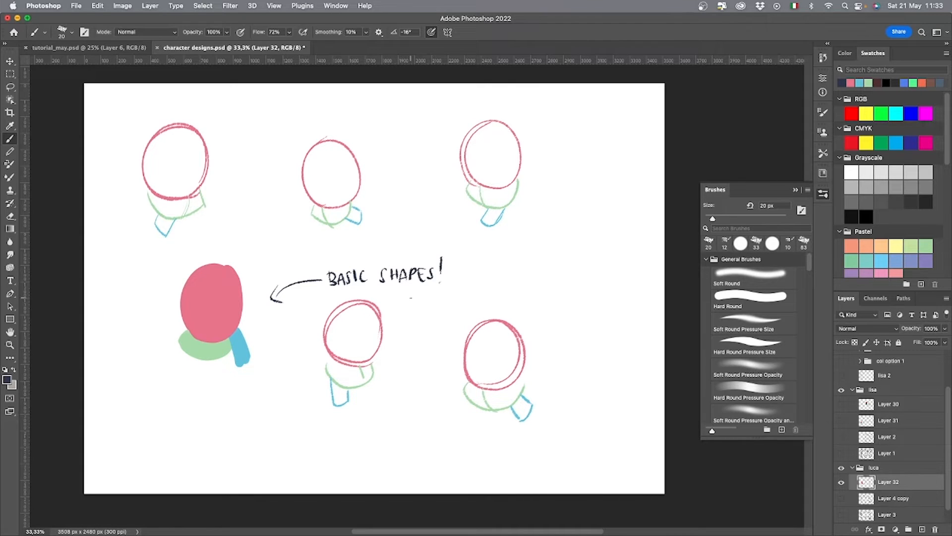
key("super+s")
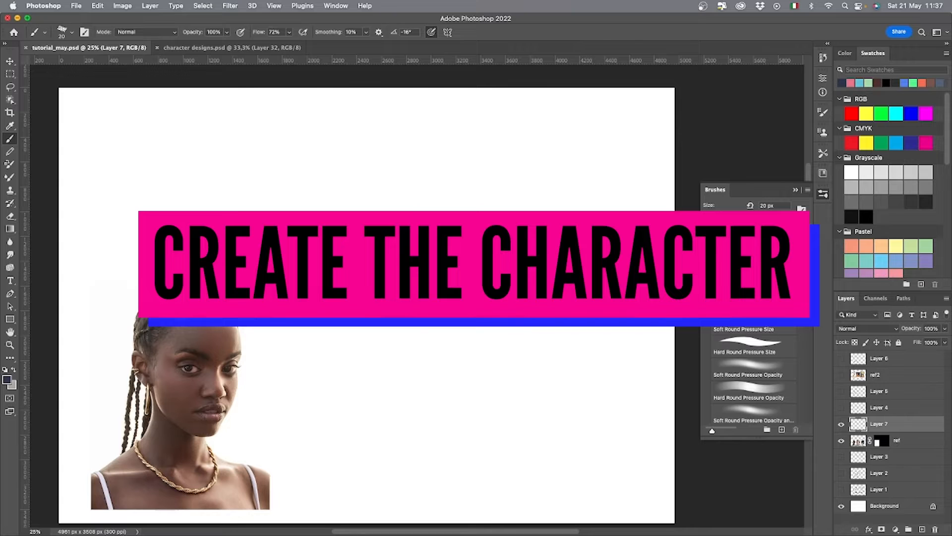
In tutorial_may.psd, sketch overlapping skull circles above the photo reference on Layer 7 and add the cheek, jaw and outer head contour.
left_click_drag(418, 293, 420, 327)
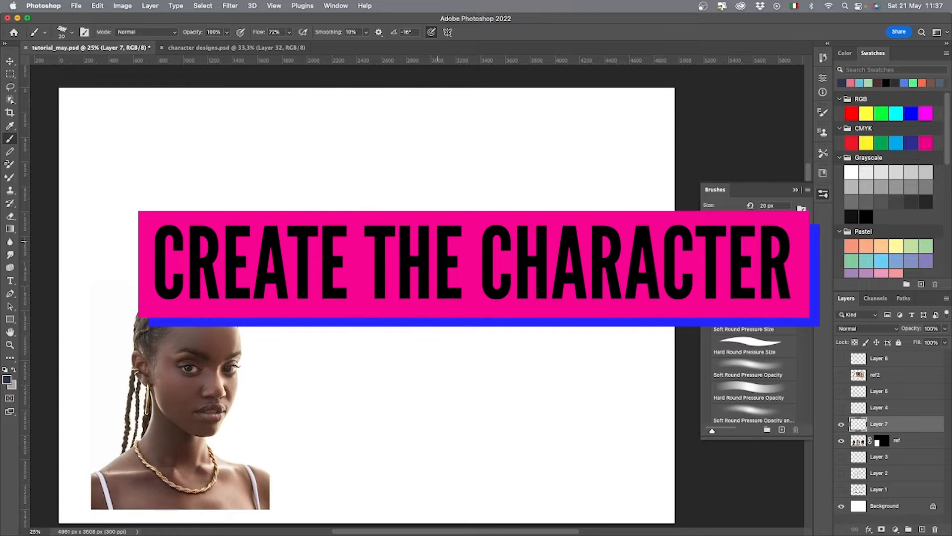
mouse_move(438, 241)
left_mouse_down()
mouse_move(437, 213)
mouse_move(344, 214)
mouse_move(361, 183)
left_mouse_up()
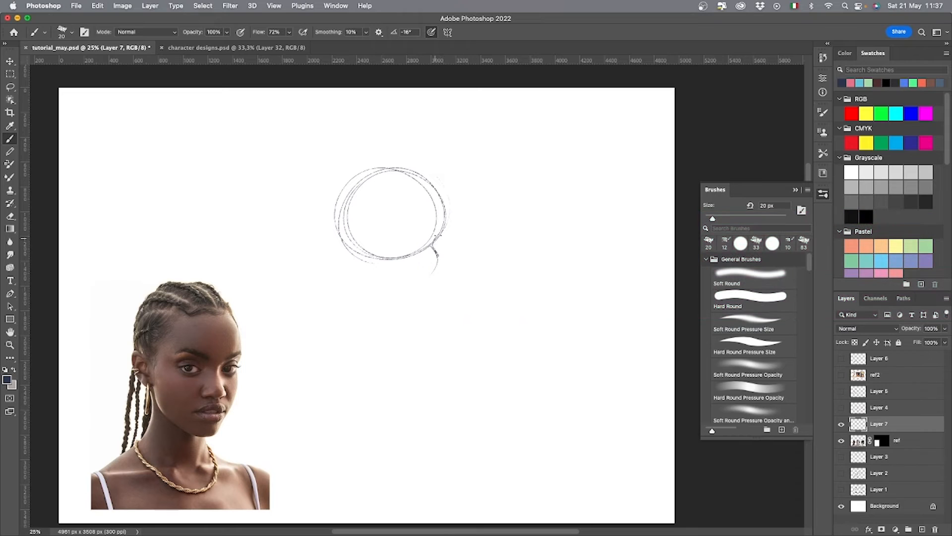
mouse_move(432, 244)
left_mouse_down()
mouse_move(353, 273)
mouse_move(415, 289)
mouse_move(347, 242)
left_mouse_up()
mouse_move(346, 239)
left_mouse_down()
mouse_move(395, 289)
mouse_move(417, 293)
mouse_move(379, 286)
mouse_move(380, 162)
mouse_move(444, 218)
mouse_move(414, 288)
mouse_move(439, 192)
mouse_move(368, 167)
left_mouse_up()
left_click_drag(388, 168, 432, 195)
Sketch a vertical centre line down the face with a small nose and full lips above the chin.
left_click_drag(416, 286, 411, 177)
mouse_move(404, 269)
left_mouse_down()
mouse_move(424, 263)
mouse_move(400, 284)
mouse_move(418, 276)
left_mouse_up()
key("super+z")
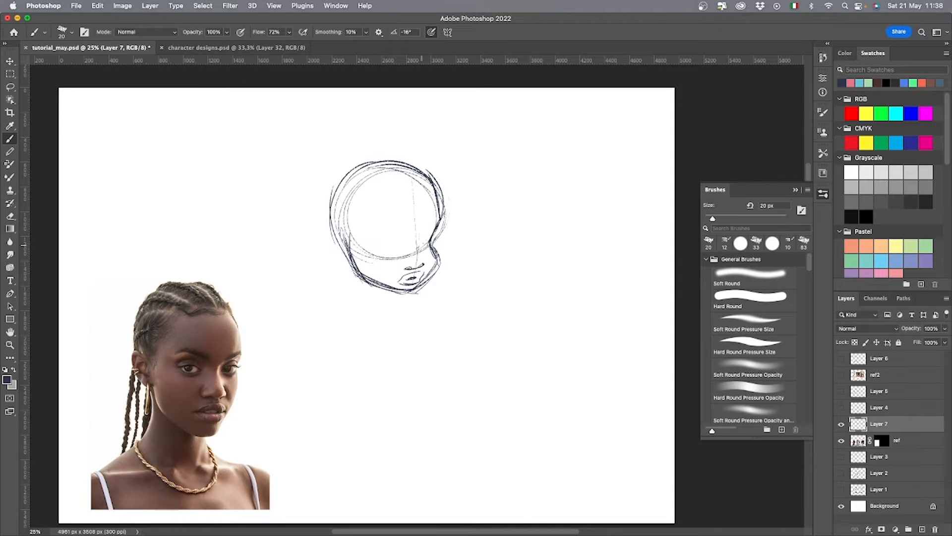
key("super+z")
Sketch both eyes with their upper lids and add arched eyebrows above them.
left_click_drag(367, 245, 395, 249)
left_click_drag(371, 235, 392, 241)
left_click_drag(419, 247, 428, 230)
left_click_drag(419, 248, 428, 242)
mouse_move(368, 237)
left_mouse_down()
mouse_move(397, 238)
mouse_move(395, 248)
left_mouse_up()
left_click_drag(420, 241, 434, 230)
mouse_move(365, 226)
left_mouse_down()
mouse_move(399, 231)
mouse_move(387, 213)
left_mouse_up()
mouse_move(394, 214)
left_mouse_down()
mouse_move(401, 230)
mouse_move(436, 217)
left_mouse_up()
left_click_drag(364, 226, 398, 228)
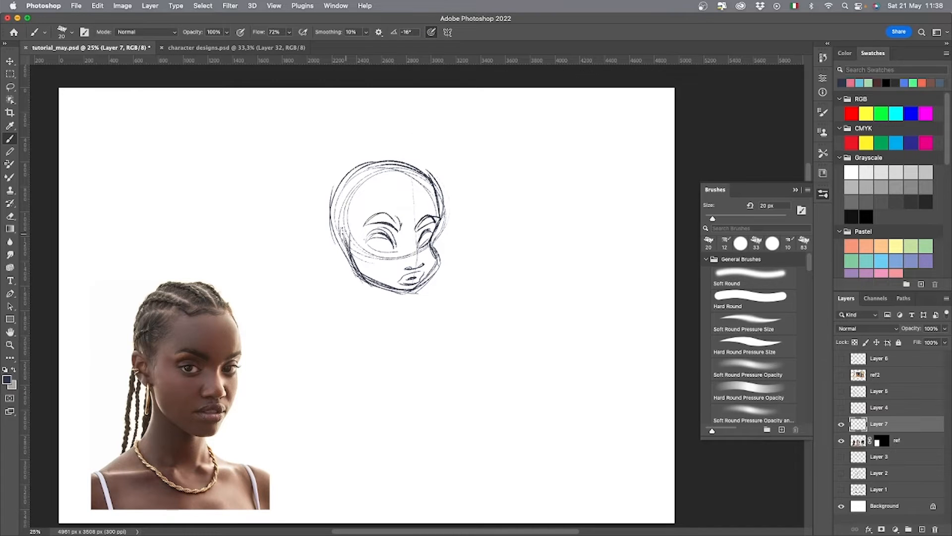
Sketch the ear at the back of the jaw with a small ear cuff and a long drop earring, and reinforce the far cheek.
left_click_drag(328, 228, 346, 267)
key("ctrl+z")
mouse_move(329, 224)
left_mouse_down()
mouse_move(349, 242)
mouse_move(348, 261)
mouse_move(346, 243)
left_mouse_up()
left_click_drag(339, 243, 341, 289)
left_click_drag(346, 259, 348, 297)
left_click_drag(332, 241, 326, 250)
left_click_drag(325, 238, 332, 237)
left_click_drag(431, 244, 428, 278)
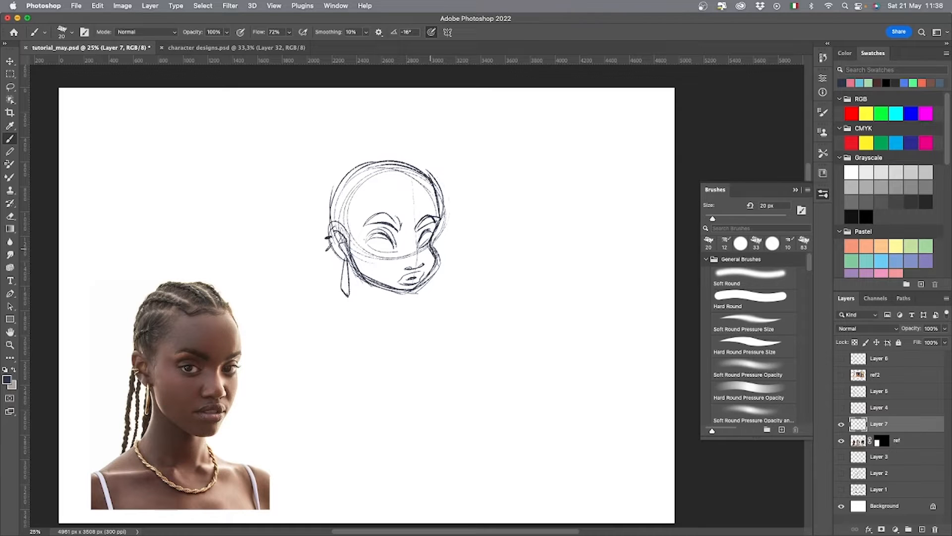
Reinforce the upper contour of the skull and sketch the neck lines running down into the near shoulder.
left_click_drag(391, 161, 440, 213)
left_click_drag(337, 218, 413, 158)
left_click_drag(392, 293, 400, 319)
mouse_move(363, 284)
left_mouse_down()
mouse_move(361, 314)
mouse_move(405, 323)
mouse_move(337, 341)
left_mouse_up()
left_click_drag(337, 341, 402, 335)
key("ctrl+z")
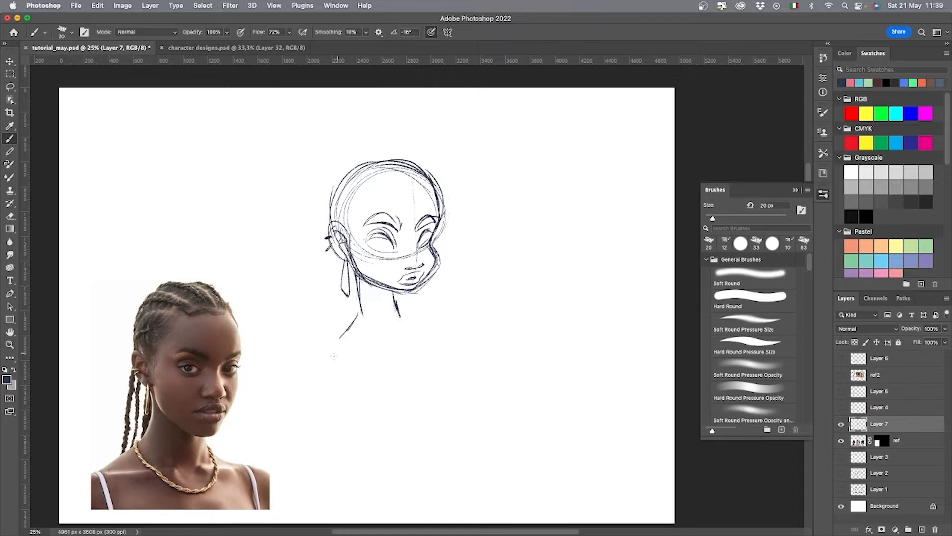
Sketch both shoulders with the upper arm line and add a twisted necklace around the base of the neck.
left_click_drag(335, 337, 353, 370)
key("ctrl+z")
left_click_drag(400, 310, 429, 347)
left_click_drag(342, 337, 355, 367)
mouse_move(356, 314)
left_mouse_down()
mouse_move(375, 324)
mouse_move(400, 316)
left_mouse_up()
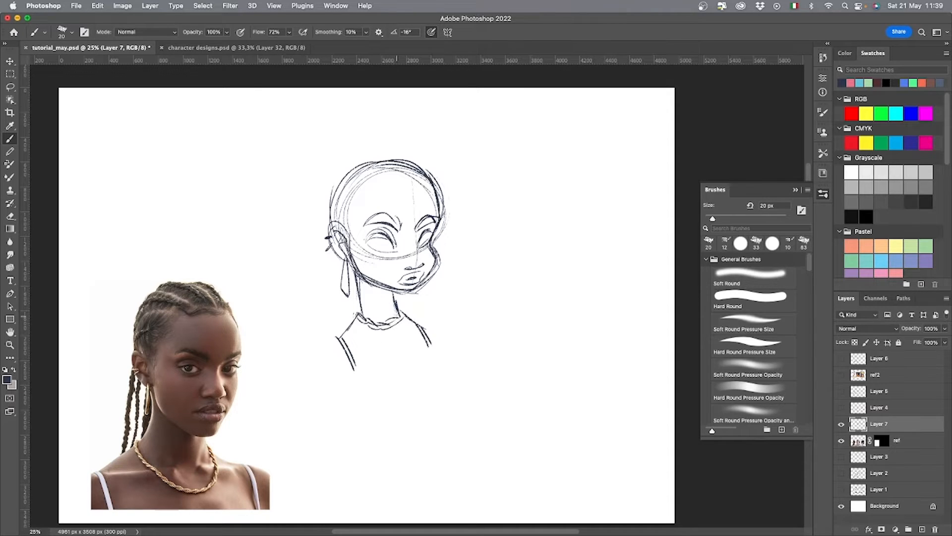
Draw the round irises and dark winged lashes in both eyes of the face sketch.
mouse_move(382, 233)
left_mouse_down()
mouse_move(383, 243)
mouse_move(368, 240)
mouse_move(441, 231)
mouse_move(358, 233)
mouse_move(381, 248)
left_mouse_up()
left_click_drag(422, 235, 426, 247)
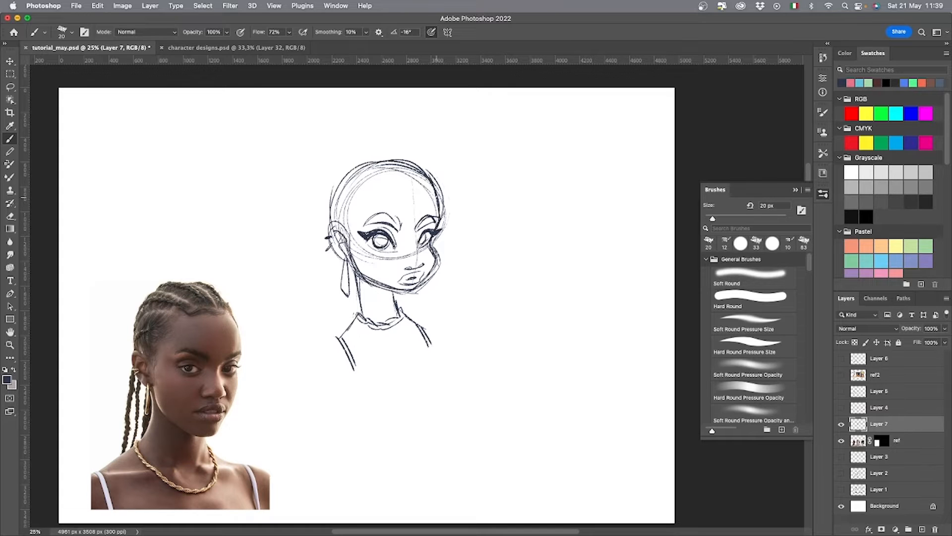
Sketch the hairline, the curved cornrows over the skull, and long thin braids hanging behind the ear.
left_click_drag(485, 360, 440, 400)
mouse_move(316, 204)
left_mouse_down()
mouse_move(290, 261)
mouse_move(347, 197)
left_mouse_up()
left_click_drag(347, 198, 390, 240)
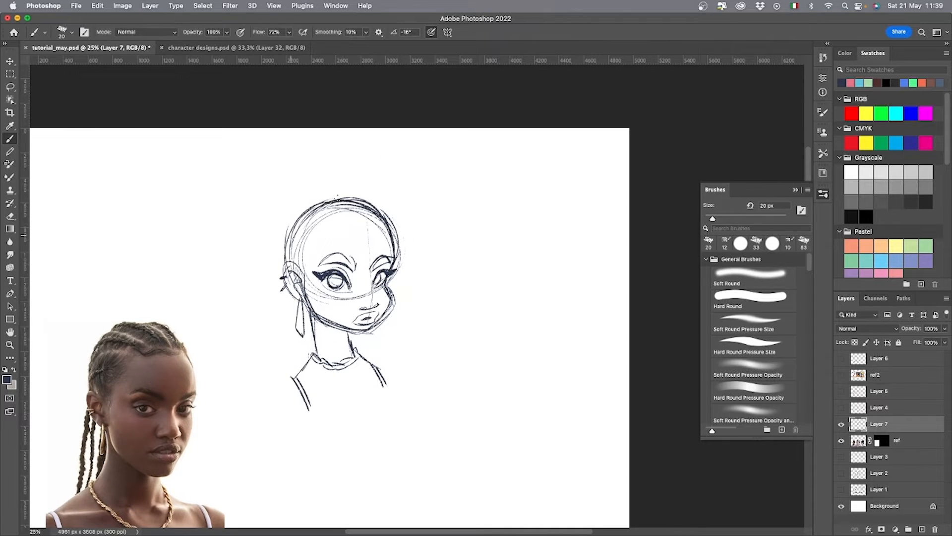
left_click_drag(314, 208, 325, 202)
left_click_drag(347, 202, 369, 229)
mouse_move(302, 224)
left_mouse_down()
mouse_move(353, 215)
mouse_move(290, 243)
left_mouse_up()
mouse_move(312, 268)
left_mouse_down()
mouse_move(301, 285)
mouse_move(321, 233)
left_mouse_up()
left_click_drag(320, 238, 374, 221)
mouse_move(338, 223)
left_mouse_down()
mouse_move(367, 216)
mouse_move(389, 228)
left_mouse_up()
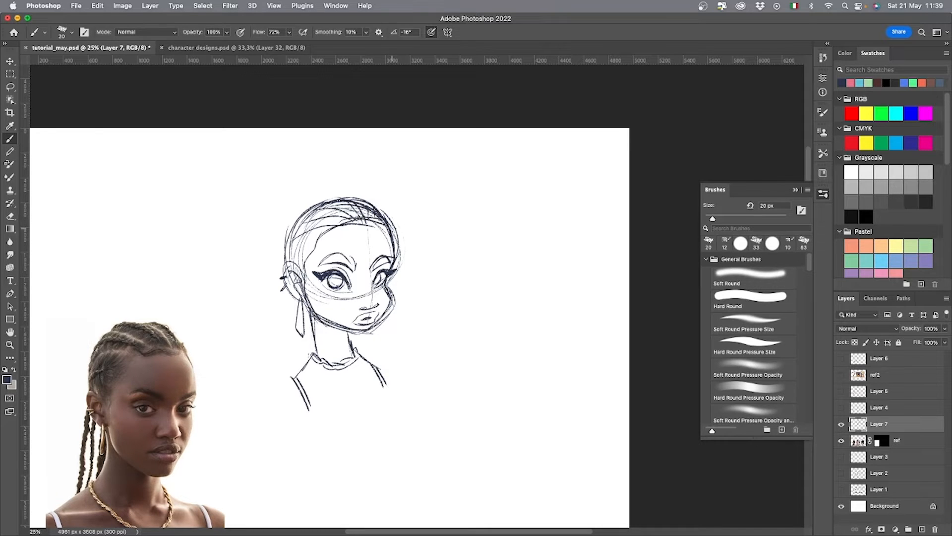
mouse_move(293, 296)
left_mouse_down()
mouse_move(269, 385)
mouse_move(289, 301)
mouse_move(310, 363)
left_mouse_up()
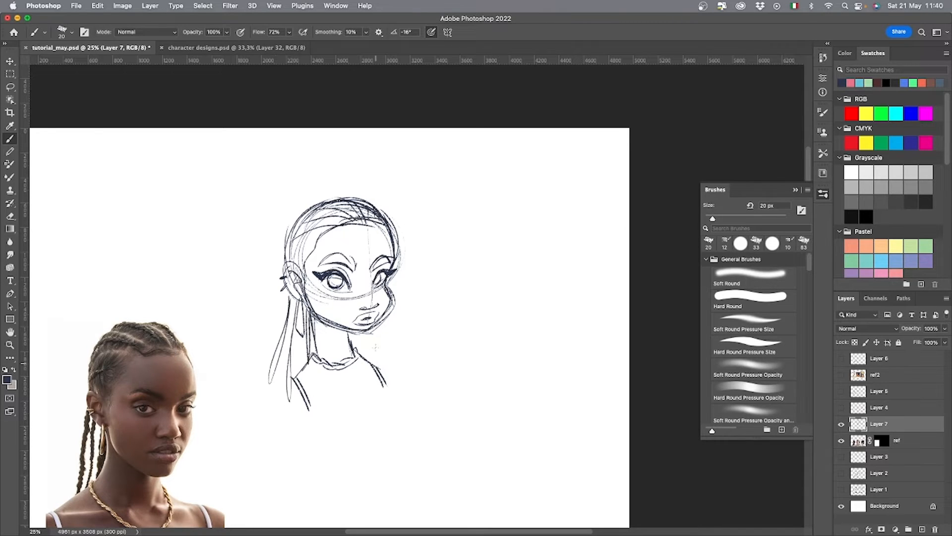
Refine the head sketch with stronger contours, neck shading and clothing lines, and close the bust with a curved line.
mouse_move(359, 337)
left_mouse_down()
mouse_move(386, 369)
mouse_move(351, 317)
left_mouse_up()
mouse_move(297, 264)
left_mouse_down()
mouse_move(304, 300)
mouse_move(333, 304)
left_mouse_up()
left_click_drag(324, 277, 336, 305)
left_click_drag(290, 258, 298, 308)
left_click_drag(291, 311, 269, 340)
mouse_move(271, 328)
left_mouse_down()
mouse_move(273, 359)
mouse_move(305, 309)
left_mouse_up()
left_click_drag(328, 254, 306, 285)
left_click_drag(297, 289, 295, 330)
mouse_move(353, 245)
left_mouse_down()
mouse_move(365, 275)
mouse_move(393, 273)
mouse_move(370, 301)
left_mouse_up()
left_click_drag(327, 320, 392, 326)
left_click_drag(366, 268, 392, 275)
left_click_drag(439, 366, 419, 412)
Move the finished head sketch up and to the left on the canvas.
key("super+minus")
key("v")
left_click_drag(413, 377, 384, 349)
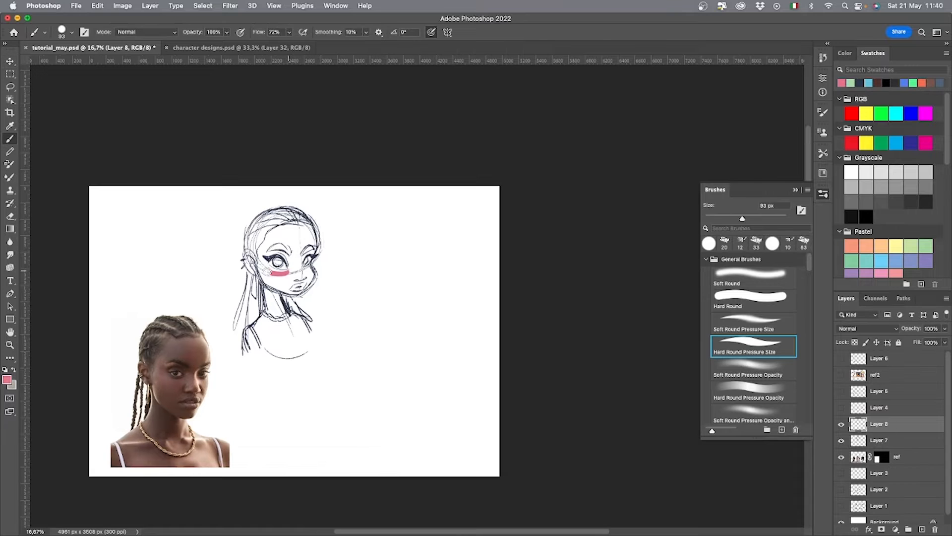
On Layer 8, paint a solid pink skull circle, green jaw and blue neck over the sketch with a 93 px Hard Round Pressure Size brush.
mouse_move(268, 274)
left_mouse_down()
mouse_move(314, 223)
mouse_move(267, 271)
mouse_move(261, 233)
mouse_move(303, 260)
mouse_move(261, 239)
mouse_move(290, 226)
mouse_move(272, 219)
left_mouse_up()
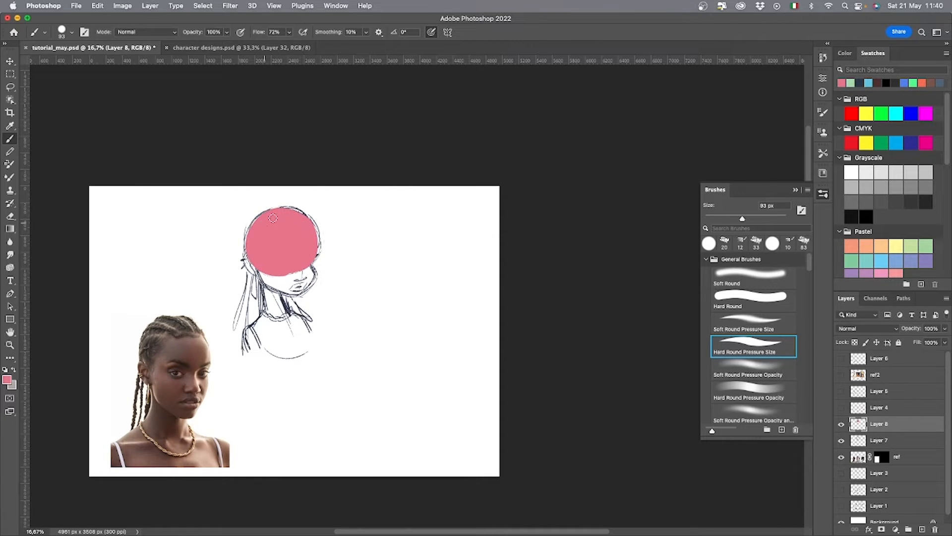
left_click(851, 83)
mouse_move(313, 268)
left_mouse_down()
mouse_move(310, 286)
mouse_move(261, 280)
mouse_move(301, 275)
mouse_move(304, 284)
mouse_move(267, 280)
mouse_move(271, 314)
mouse_move(284, 299)
mouse_move(273, 310)
mouse_move(270, 292)
left_mouse_up()
left_click(868, 83)
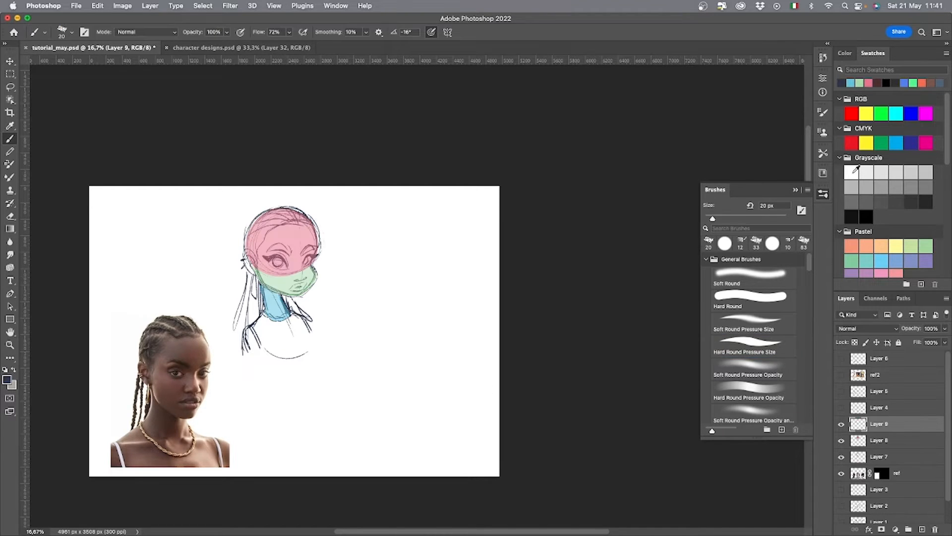
Draw white curved guide lines across the faded head shapes on Layer 9 with a 20 px brush.
left_click(851, 172)
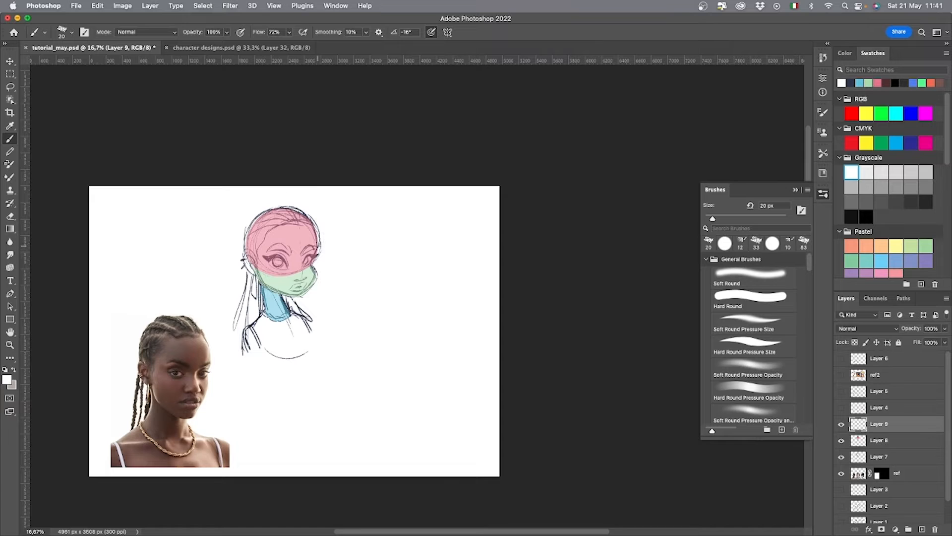
mouse_move(305, 268)
left_mouse_down()
mouse_move(253, 266)
mouse_move(315, 250)
left_mouse_up()
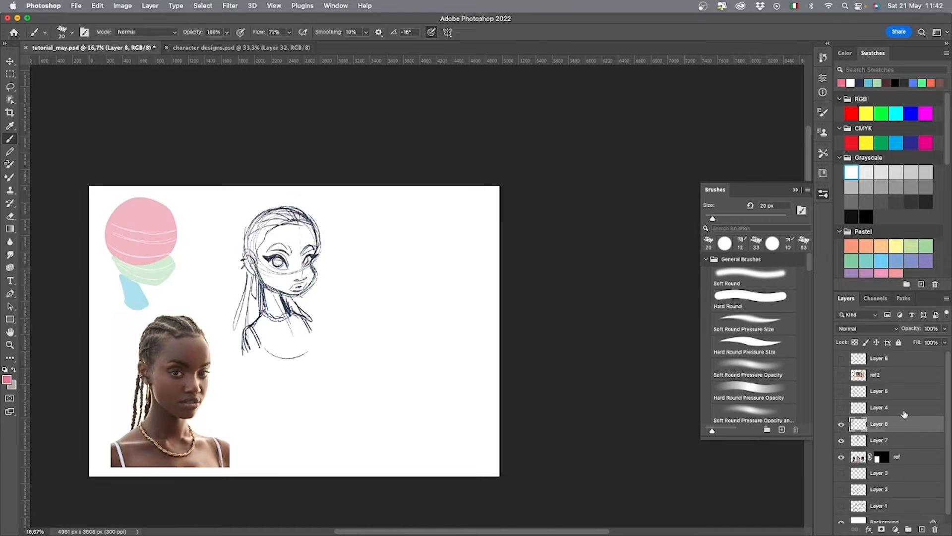
Bracket the face zones in pink and label them FOREHEAD, EYES, NOSE, MOUTH/CHIN and EARS by hand.
left_click_drag(323, 243, 322, 265)
left_click_drag(327, 229, 368, 233)
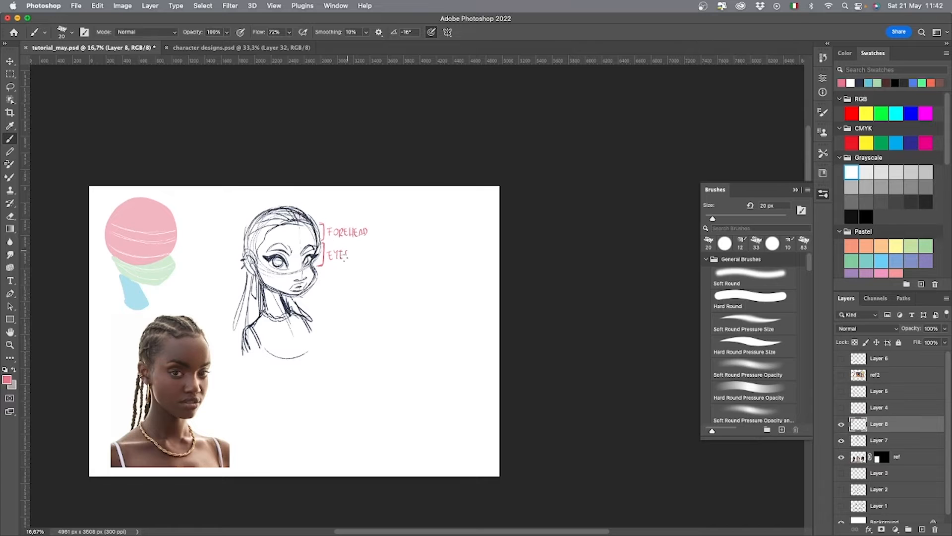
mouse_move(323, 271)
left_mouse_down()
mouse_move(343, 276)
mouse_move(318, 295)
mouse_move(377, 291)
left_mouse_up()
mouse_move(244, 248)
left_mouse_down()
mouse_move(236, 262)
mouse_move(244, 275)
mouse_move(226, 253)
left_mouse_up()
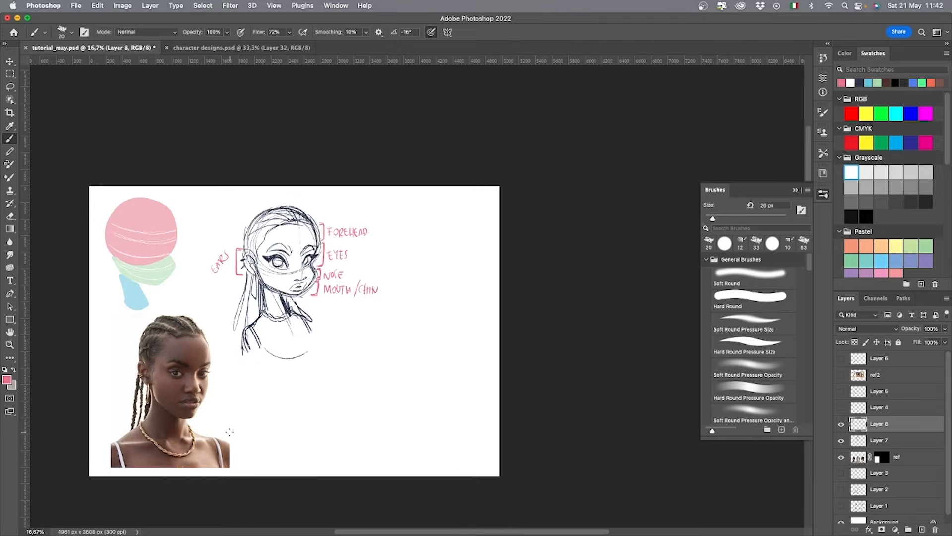
Draw vertical blue measuring lines on the face sketch, one along the skull height and one along the jaw height.
left_click(868, 83)
left_click_drag(297, 214, 297, 270)
key("super+z")
key("super+z")
mouse_move(263, 243)
left_mouse_down()
mouse_move(262, 269)
mouse_move(263, 217)
left_mouse_up()
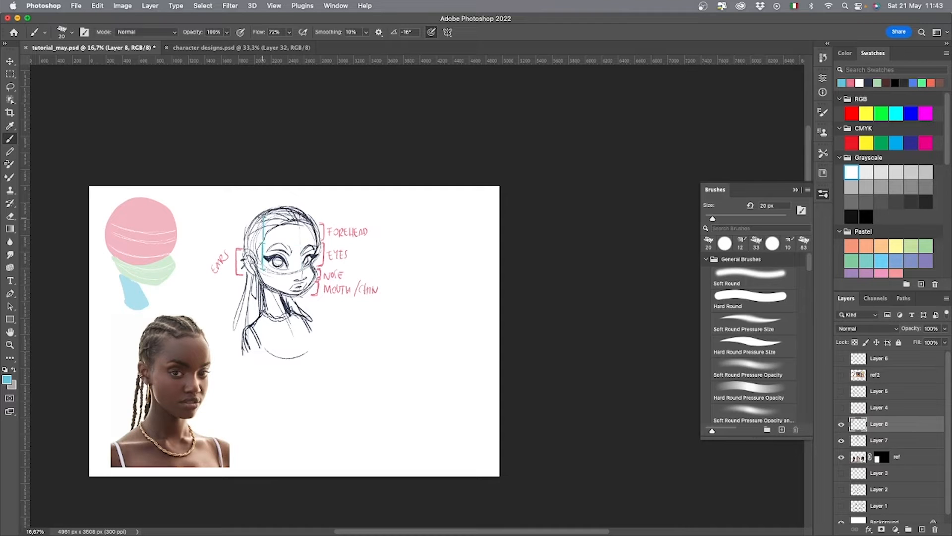
left_click_drag(263, 270, 266, 292)
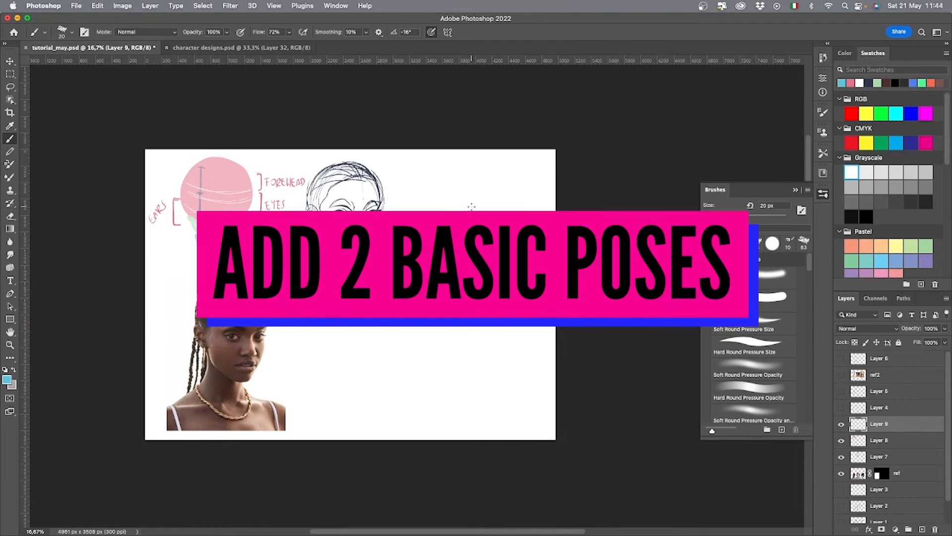
On Layer 9, paint a solid pink circle beside the sketch with an 87 px Hard Round Pressure Size brush and mark its dark vertical centre line.
left_click(851, 83)
left_click(750, 346)
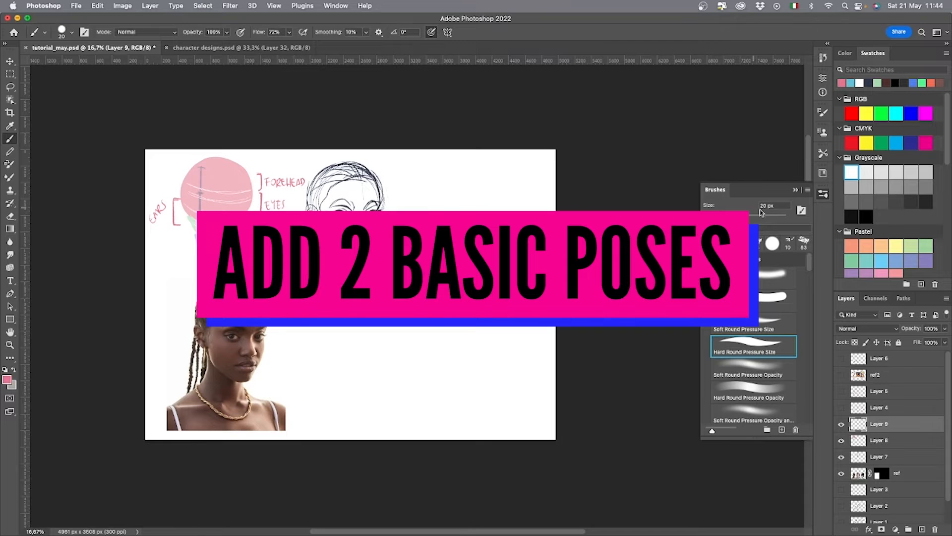
mouse_move(444, 231)
left_mouse_down()
mouse_move(497, 198)
mouse_move(476, 208)
mouse_move(442, 206)
mouse_move(490, 205)
mouse_move(437, 198)
mouse_move(491, 189)
left_mouse_up()
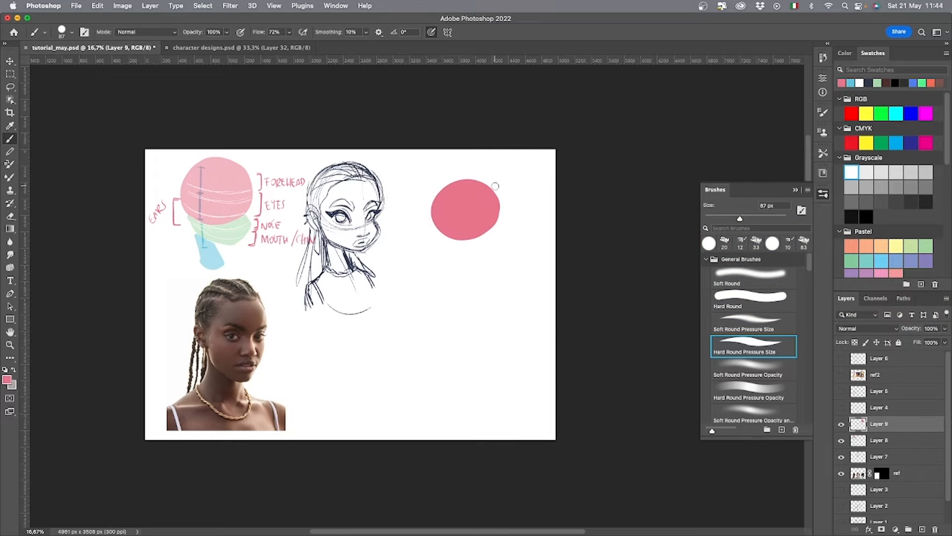
left_click(869, 83)
left_click_drag(460, 190, 466, 261)
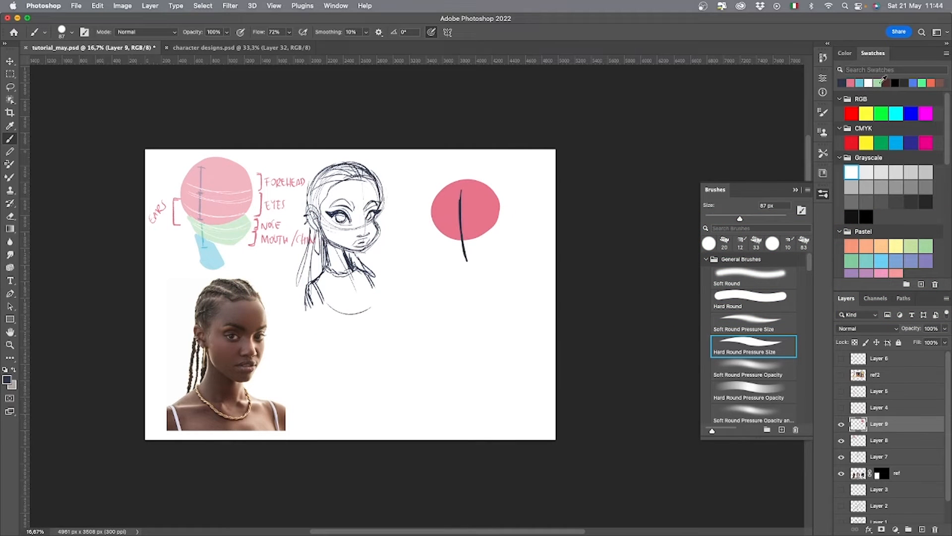
Complete the front-facing head shapes with a pointed solid green jaw and short blue neck beneath an enlarged pink circle.
left_click(880, 82)
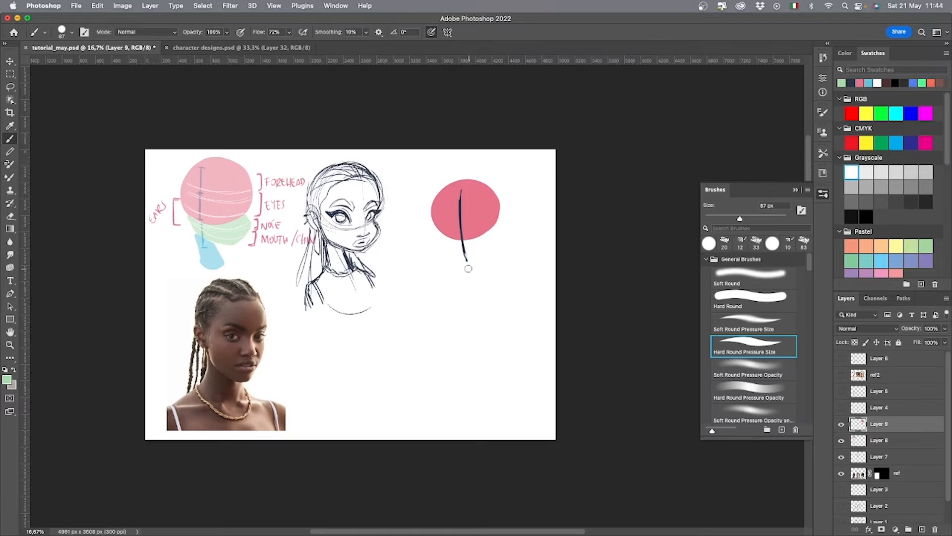
mouse_move(438, 233)
left_mouse_down()
mouse_move(444, 255)
mouse_move(468, 262)
mouse_move(497, 230)
left_mouse_up()
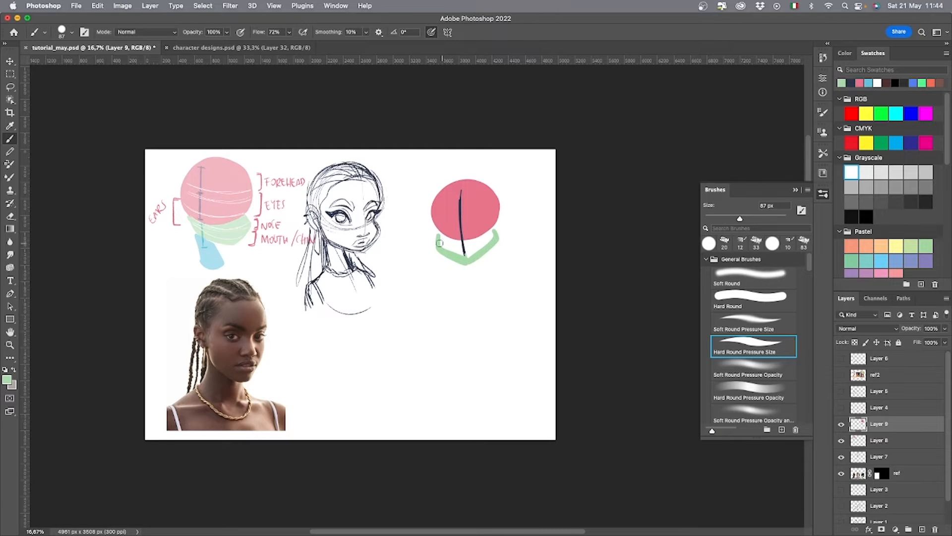
mouse_move(439, 243)
left_mouse_down()
mouse_move(461, 253)
mouse_move(491, 236)
mouse_move(469, 256)
mouse_move(440, 231)
mouse_move(436, 188)
left_mouse_up()
left_click(860, 81)
mouse_move(498, 218)
left_mouse_down()
mouse_move(476, 241)
mouse_move(500, 196)
mouse_move(476, 178)
mouse_move(500, 195)
left_mouse_up()
left_click(868, 82)
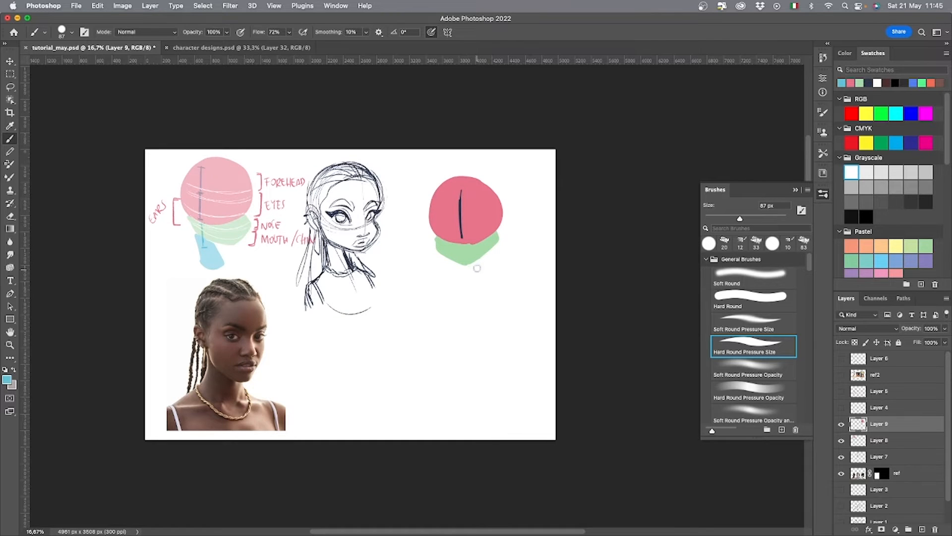
mouse_move(454, 267)
left_mouse_down()
mouse_move(455, 286)
mouse_move(473, 265)
left_mouse_up()
Paint a second pose below the sketch with a pink circle, a green jaw pushed out to the right, and a slanted blue neck.
left_click(850, 82)
mouse_move(428, 334)
left_mouse_down()
mouse_move(431, 325)
mouse_move(404, 343)
mouse_move(425, 355)
mouse_move(407, 310)
mouse_move(418, 349)
left_mouse_up()
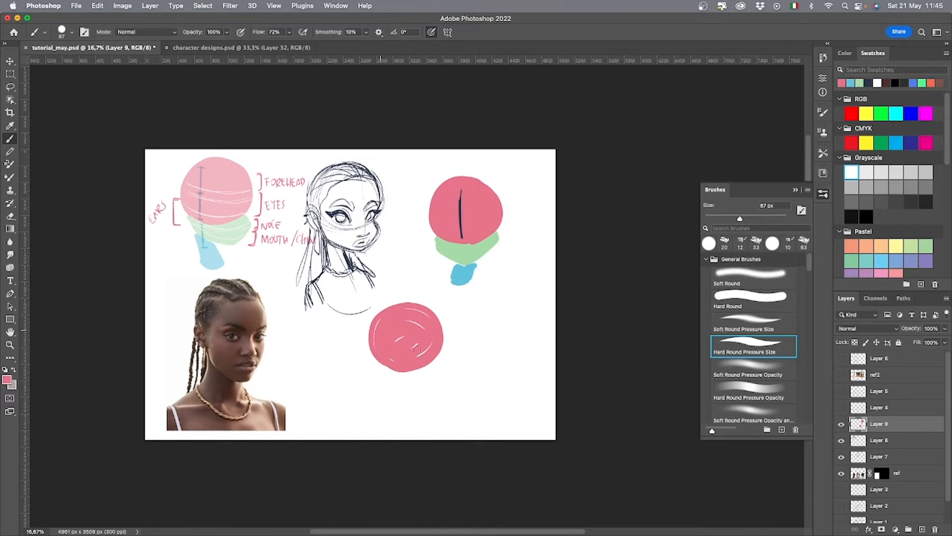
left_click(859, 82)
mouse_move(442, 355)
left_mouse_down()
mouse_move(427, 380)
mouse_move(389, 368)
mouse_move(437, 368)
mouse_move(419, 381)
mouse_move(444, 372)
mouse_move(399, 369)
mouse_move(439, 358)
mouse_move(402, 399)
mouse_move(402, 379)
left_mouse_up()
left_click(859, 82)
Lower the opacity of Layer 9 and add a new layer above it.
left_click(945, 343)
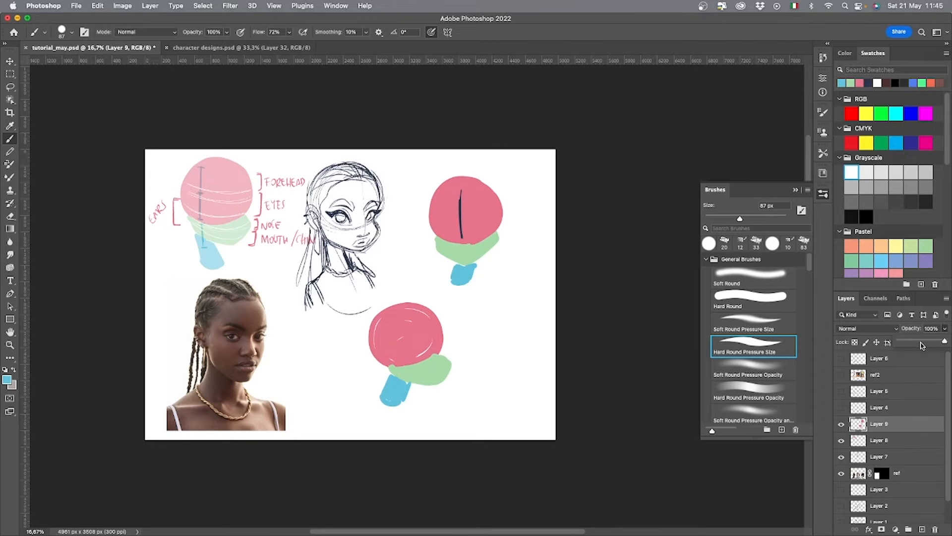
left_click(921, 346)
left_click(922, 528)
With a dark 20 px textured brush on Layer 10, sketch the front-facing head's centre line, contour, ears, neck and shoulders over the faded shapes.
left_click(868, 83)
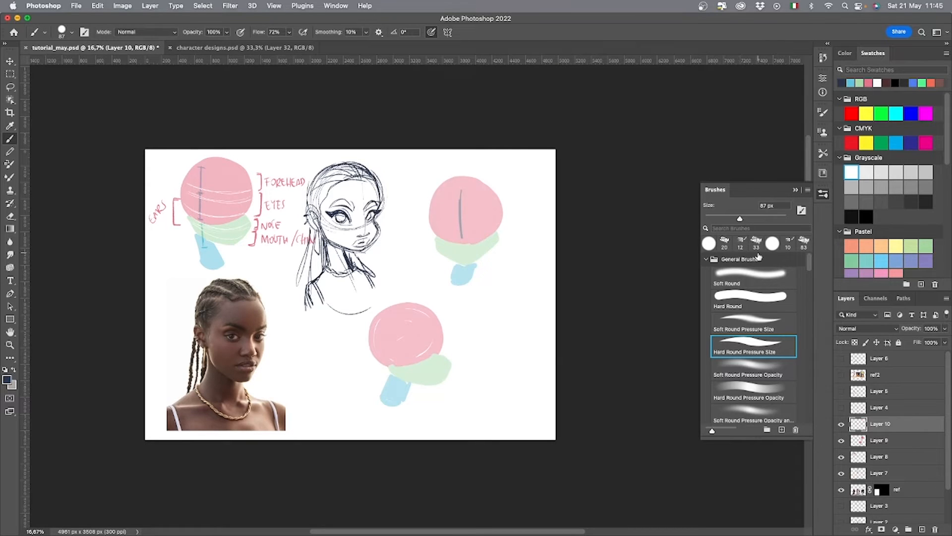
left_click(789, 243)
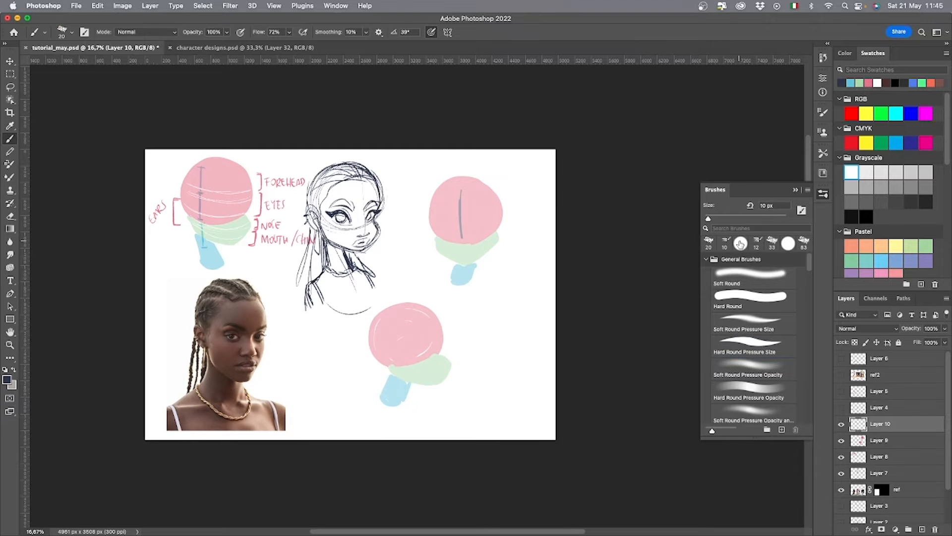
left_click(740, 243)
left_click_drag(457, 189, 463, 259)
left_click_drag(430, 221, 437, 243)
left_click_drag(439, 187, 429, 221)
mouse_move(496, 232)
left_mouse_down()
mouse_move(454, 177)
mouse_move(501, 234)
left_mouse_up()
mouse_move(427, 220)
left_mouse_down()
mouse_move(464, 265)
mouse_move(499, 237)
left_mouse_up()
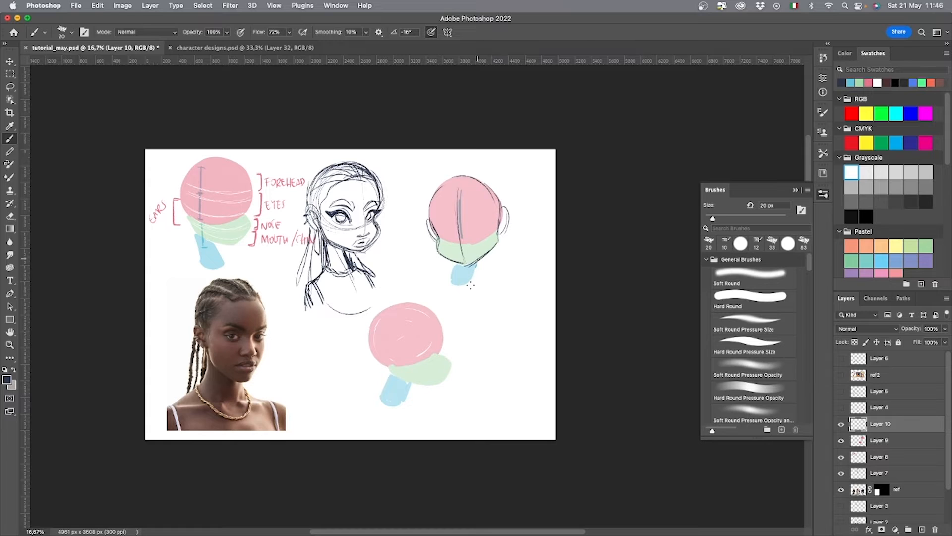
left_click_drag(451, 281, 433, 288)
left_click_drag(482, 289, 475, 275)
Sketch the second pose's profile, jaw, rounded head contour and neck lines over its pink, green and blue shapes.
mouse_move(437, 351)
left_mouse_down()
mouse_move(421, 303)
mouse_move(443, 349)
mouse_move(446, 370)
mouse_move(433, 383)
left_mouse_up()
key("super+z")
key("super+z")
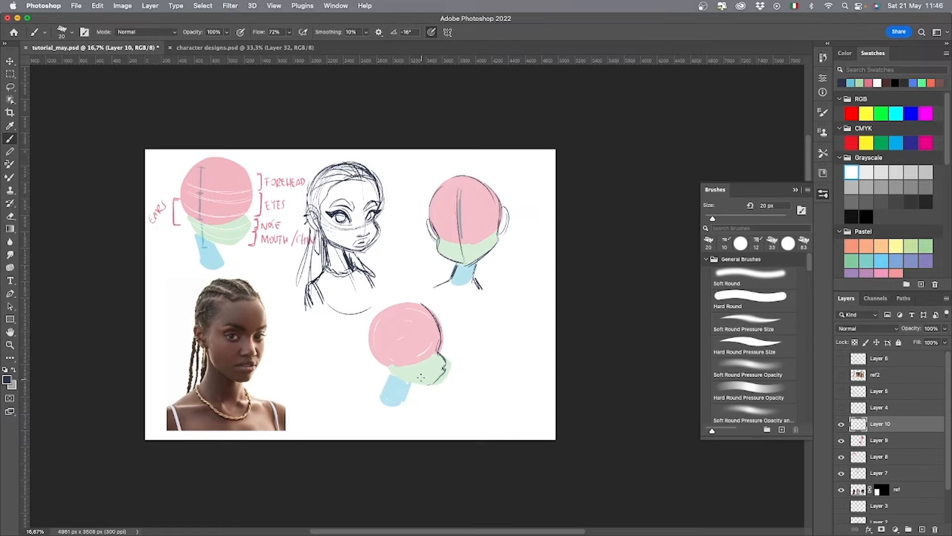
mouse_move(430, 384)
left_mouse_down()
mouse_move(398, 380)
mouse_move(375, 397)
mouse_move(371, 323)
mouse_move(421, 304)
left_mouse_up()
mouse_move(391, 371)
left_mouse_down()
mouse_move(388, 311)
mouse_move(418, 301)
left_mouse_up()
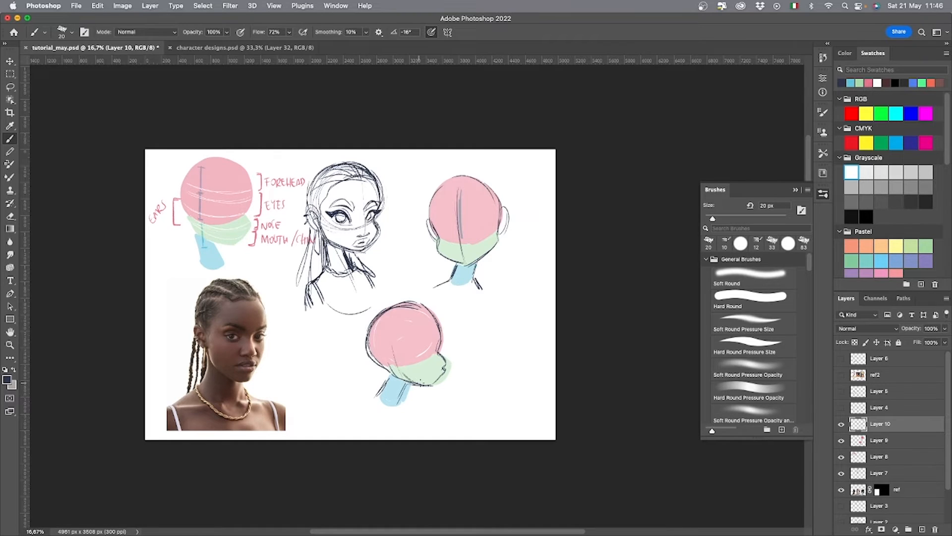
Strengthen the second pose's jaw, mouth and forehead contours, and draw an ear on the pink circle.
key("e")
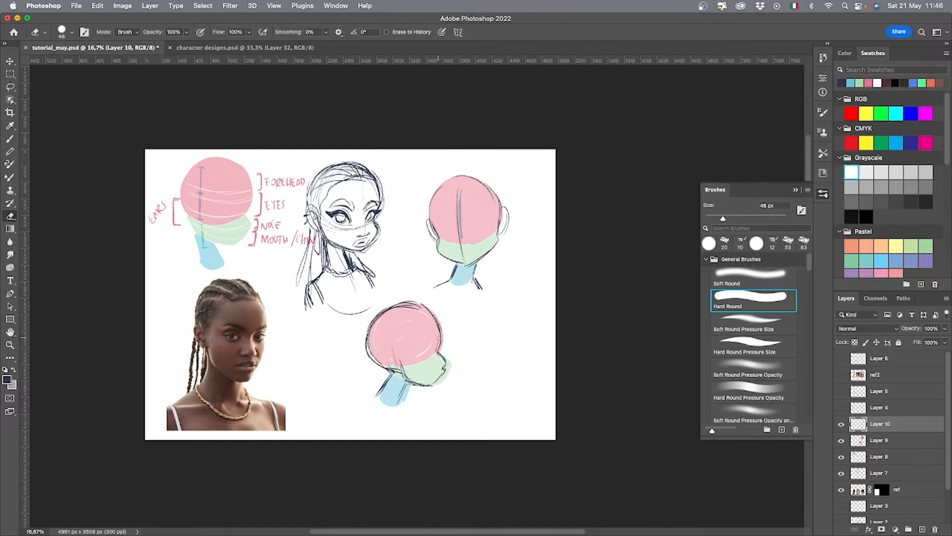
key("b")
left_click_drag(402, 381, 436, 382)
left_click_drag(439, 367, 442, 387)
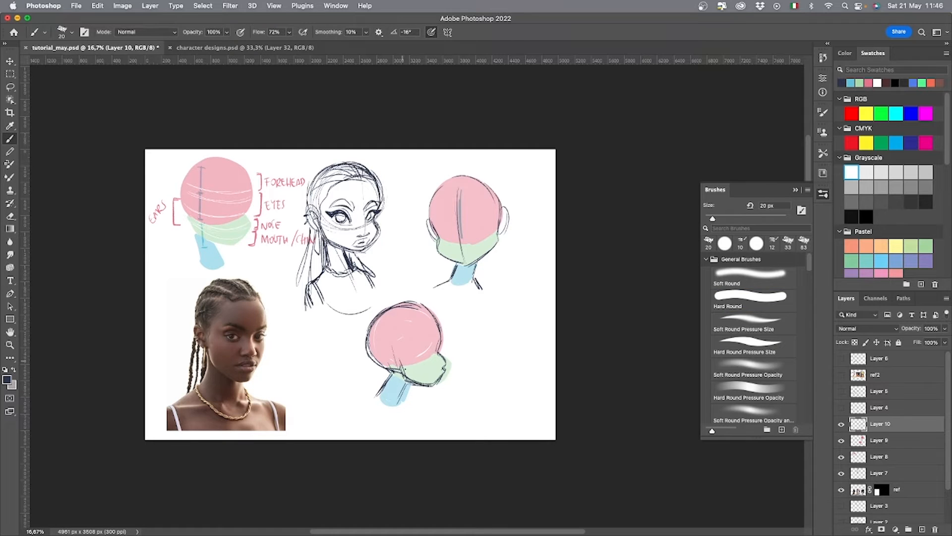
mouse_move(440, 353)
left_mouse_down()
mouse_move(445, 370)
mouse_move(432, 310)
left_mouse_up()
left_click_drag(440, 334, 379, 308)
left_click_drag(395, 344, 395, 362)
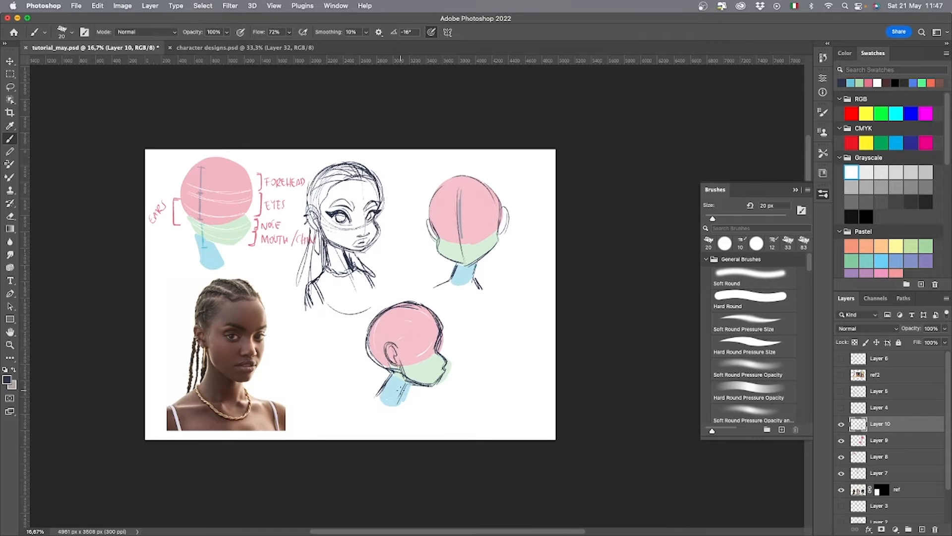
Rearrange the character sketch and the labelled shape diagram so the diagram sits beside the front-facing head.
left_click_drag(561, 352, 517, 354)
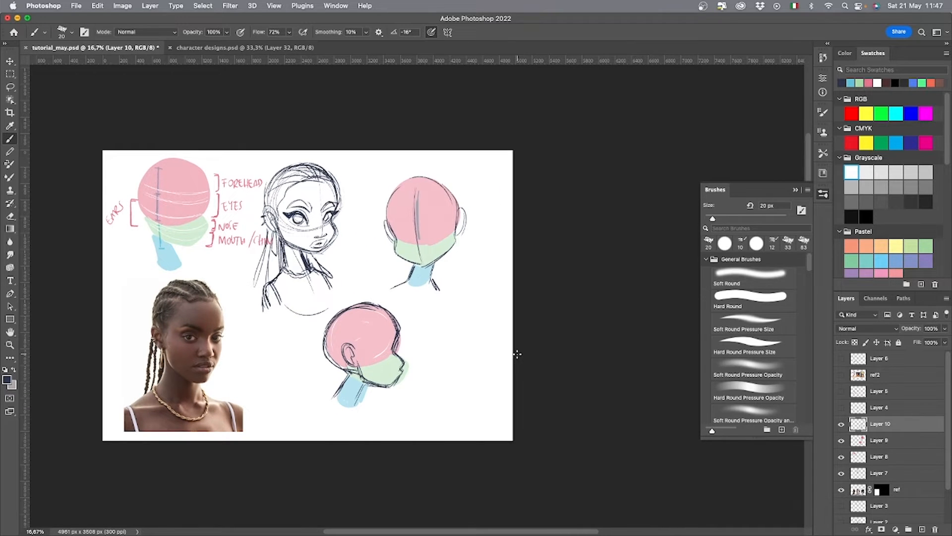
left_click(880, 456)
key("v")
mouse_move(264, 324)
left_mouse_down()
mouse_move(392, 356)
mouse_move(437, 346)
mouse_move(476, 378)
mouse_move(461, 406)
mouse_move(389, 350)
mouse_move(251, 375)
mouse_move(261, 357)
left_mouse_up()
left_click(878, 473)
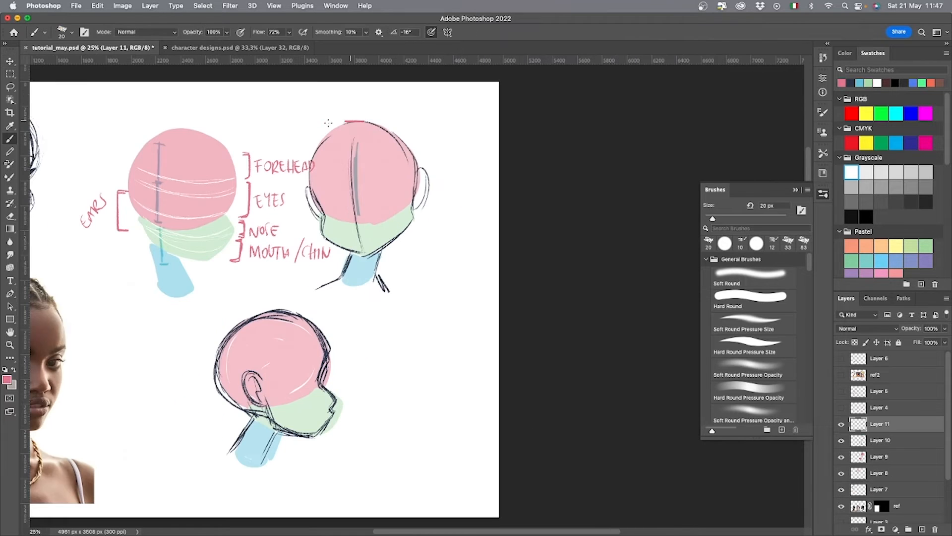
On Layer 11, draw straight pink guide lines across diagram and front head at the skull top, nose base and chin.
left_click_drag(120, 120, 365, 120)
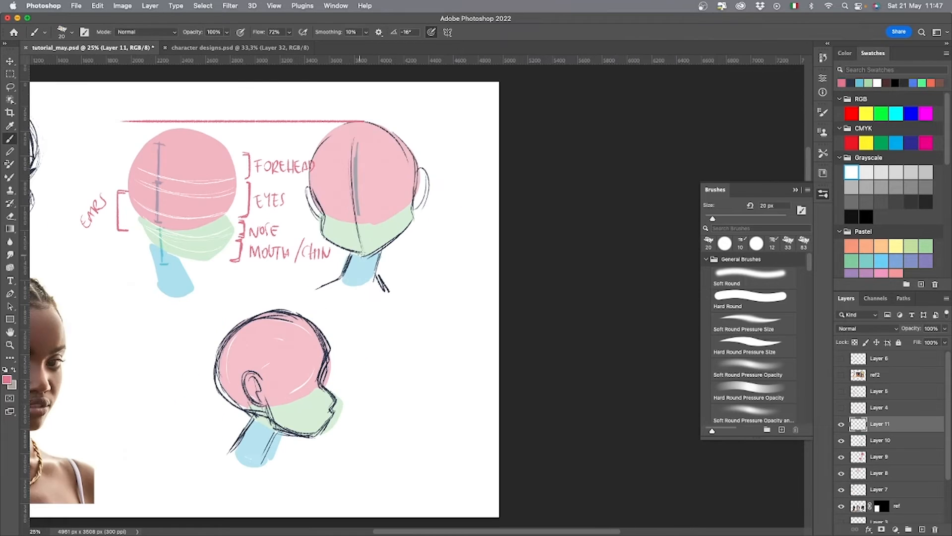
left_click_drag(371, 256, 112, 256)
left_click_drag(363, 225, 107, 224)
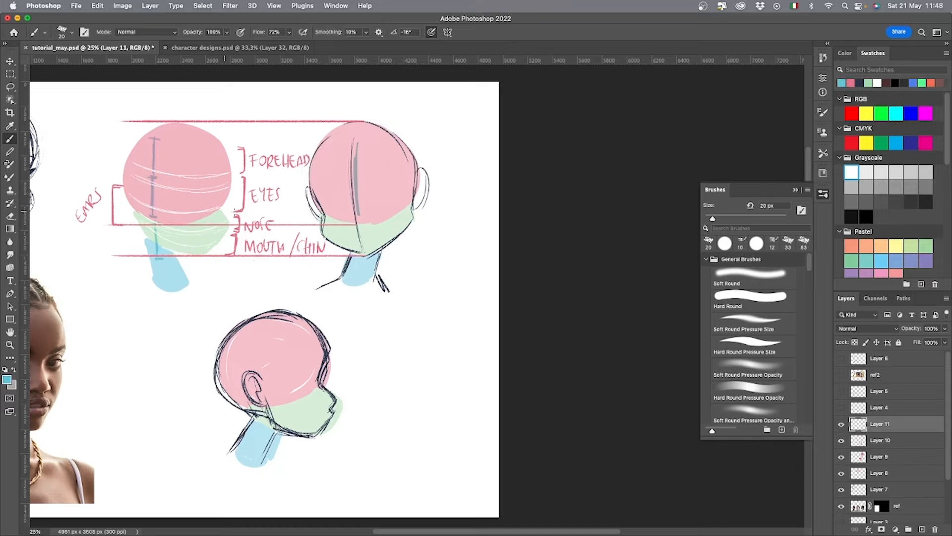
Draw light blue horizontal guide lines from the diagram's forehead, eyes and nose marks across the front-facing head.
left_click_drag(222, 210, 461, 210)
left_click_drag(244, 177, 491, 177)
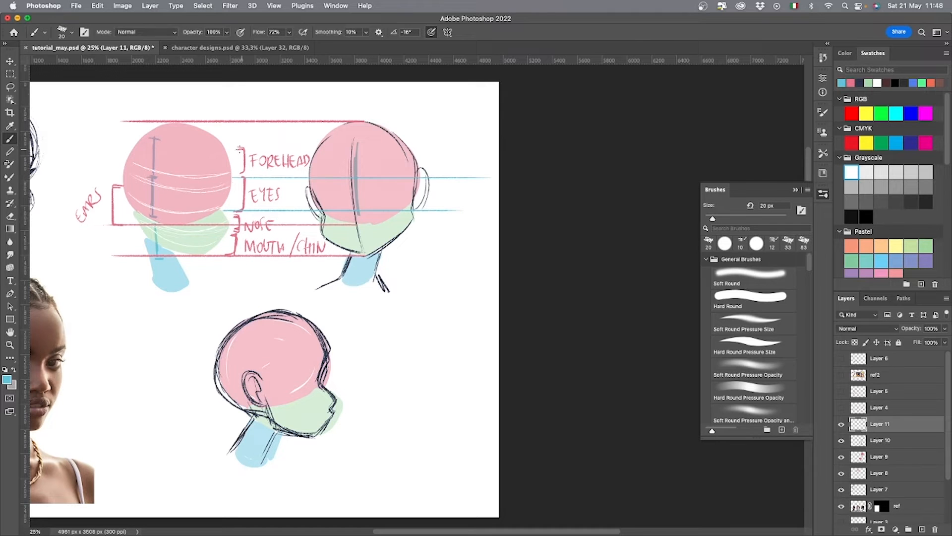
left_click_drag(233, 148, 476, 147)
left_click_drag(271, 229, 485, 229)
left_click_drag(238, 216, 452, 215)
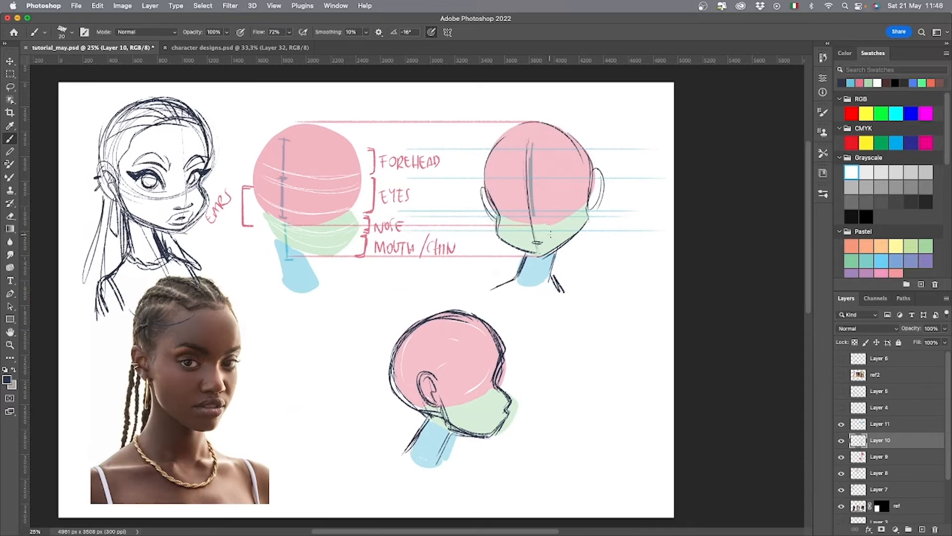
On Layer 10, sketch the front-facing head's nose, lips, eye curves and eyebrows along the guide lines.
mouse_move(528, 240)
left_mouse_down()
mouse_move(549, 240)
mouse_move(543, 245)
left_mouse_up()
mouse_move(551, 242)
left_mouse_down()
mouse_move(539, 250)
mouse_move(544, 237)
left_mouse_up()
left_click_drag(554, 213, 576, 206)
mouse_move(508, 215)
left_mouse_down()
mouse_move(554, 212)
mouse_move(580, 202)
left_mouse_up()
mouse_move(501, 210)
left_mouse_down()
mouse_move(569, 209)
mouse_move(575, 194)
mouse_move(499, 198)
mouse_move(573, 196)
mouse_move(573, 182)
mouse_move(557, 175)
mouse_move(575, 184)
left_mouse_up()
key("ctrl+z")
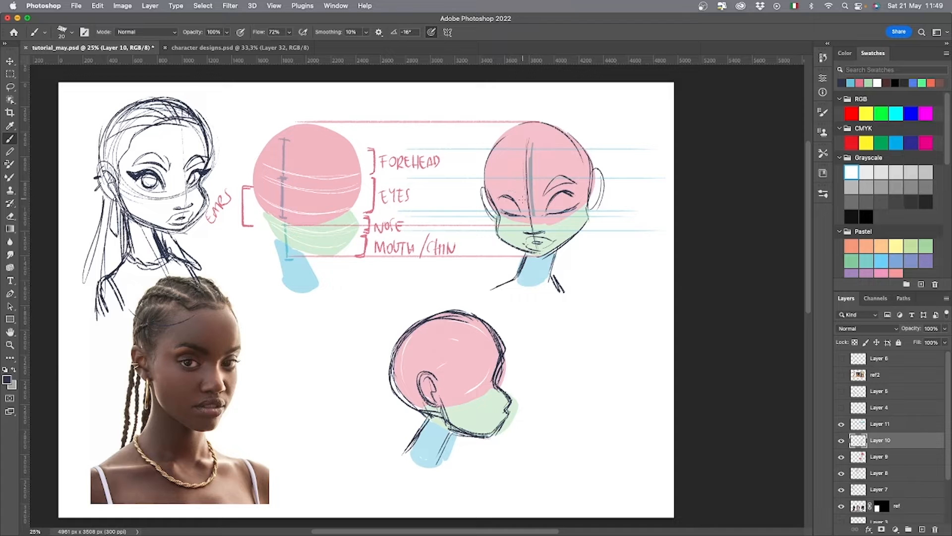
mouse_move(523, 195)
left_mouse_down()
mouse_move(492, 183)
mouse_move(517, 182)
mouse_move(492, 179)
left_mouse_up()
key("e")
key("b")
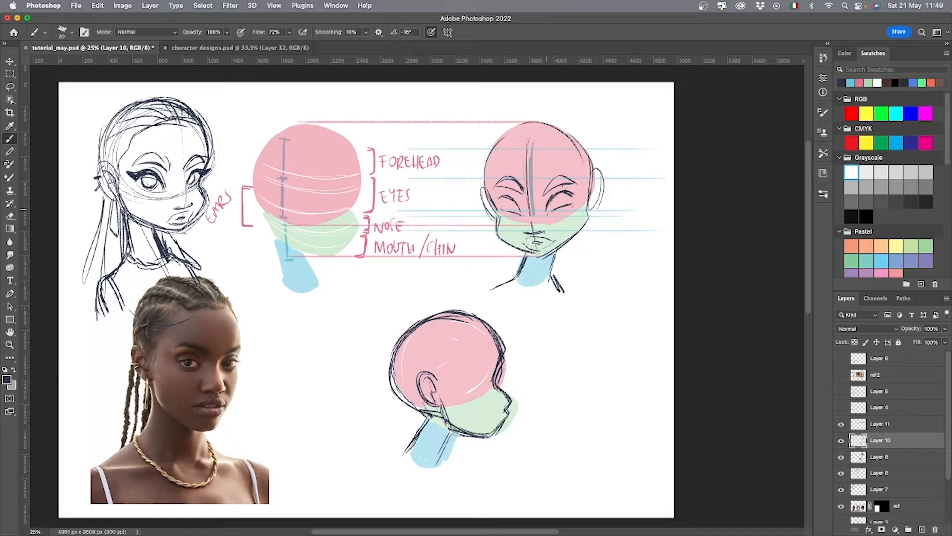
Darken the front-facing head's upper eyelids with winged lashes and draw the irises.
mouse_move(552, 195)
left_mouse_down()
mouse_move(585, 182)
mouse_move(577, 188)
left_mouse_up()
left_click_drag(520, 207, 507, 195)
mouse_move(508, 195)
left_mouse_down()
mouse_move(486, 191)
mouse_move(500, 197)
left_mouse_up()
mouse_move(558, 192)
left_mouse_down()
mouse_move(553, 206)
mouse_move(565, 205)
left_mouse_up()
left_click_drag(507, 200, 511, 208)
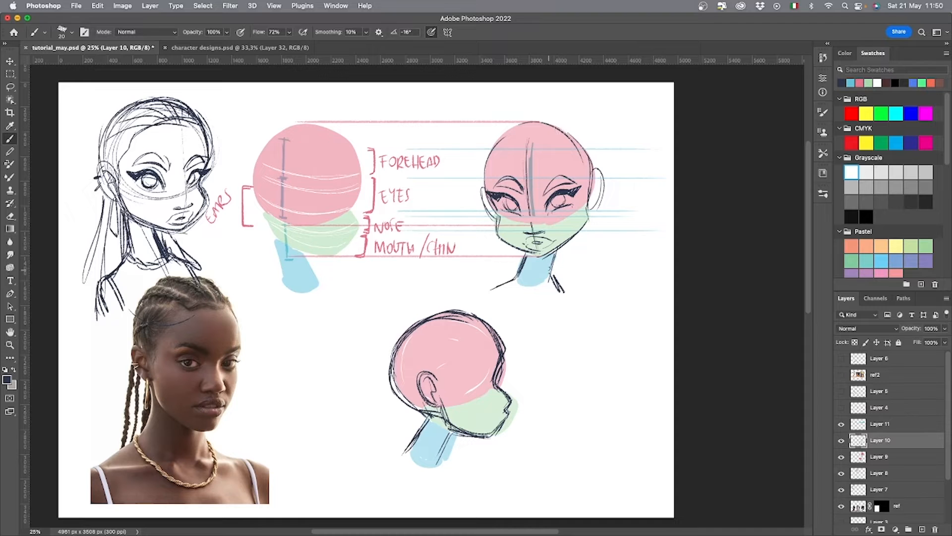
Draw the front-facing head's curved hairline across the forehead and down both temples.
left_click_drag(543, 149, 513, 149)
mouse_move(491, 187)
left_mouse_down()
mouse_move(487, 166)
mouse_move(543, 144)
left_mouse_up()
mouse_move(583, 206)
left_mouse_down()
mouse_move(581, 177)
mouse_move(585, 203)
left_mouse_up()
left_click_drag(541, 148, 586, 172)
left_click_drag(501, 218, 484, 188)
left_click_drag(593, 171, 594, 202)
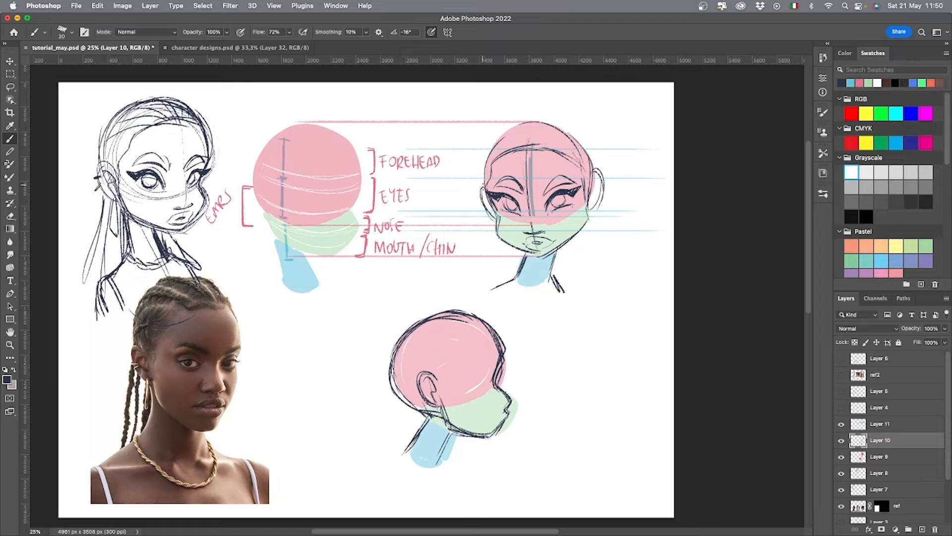
Outline the front-facing head's hair above the skull and fill it with swept-back braid lines.
mouse_move(482, 187)
left_mouse_down()
mouse_move(510, 130)
mouse_move(541, 122)
left_mouse_up()
mouse_move(485, 161)
left_mouse_down()
mouse_move(511, 135)
mouse_move(552, 127)
left_mouse_up()
left_click_drag(504, 126, 568, 123)
mouse_move(526, 121)
left_mouse_down()
mouse_move(588, 144)
mouse_move(597, 167)
mouse_move(521, 155)
left_mouse_up()
mouse_move(535, 126)
left_mouse_down()
mouse_move(528, 149)
mouse_move(563, 129)
left_mouse_up()
mouse_move(546, 151)
left_mouse_down()
mouse_move(578, 140)
mouse_move(591, 152)
left_mouse_up()
mouse_move(512, 133)
left_mouse_down()
mouse_move(505, 154)
mouse_move(489, 156)
left_mouse_up()
left_click_drag(491, 160, 484, 171)
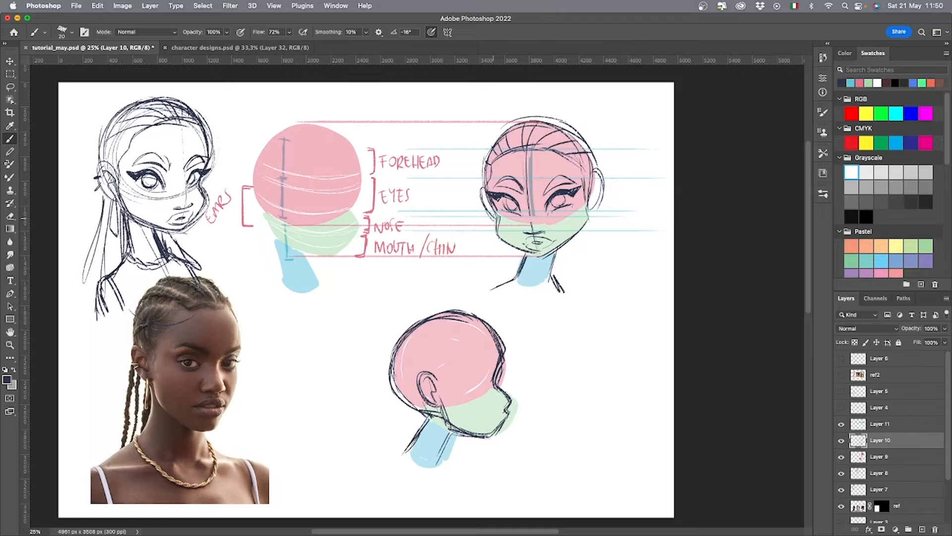
Add long earrings and loose braids hanging over both shoulders of the front-facing head.
left_click_drag(491, 214, 488, 250)
left_click_drag(489, 241, 495, 252)
left_click_drag(594, 204, 595, 218)
left_click_drag(593, 218, 583, 239)
left_click_drag(483, 193, 477, 201)
left_click_drag(591, 207, 602, 308)
key("super+z")
left_click_drag(581, 231, 555, 314)
mouse_move(511, 252)
left_mouse_down()
mouse_move(467, 301)
mouse_move(496, 284)
left_mouse_up()
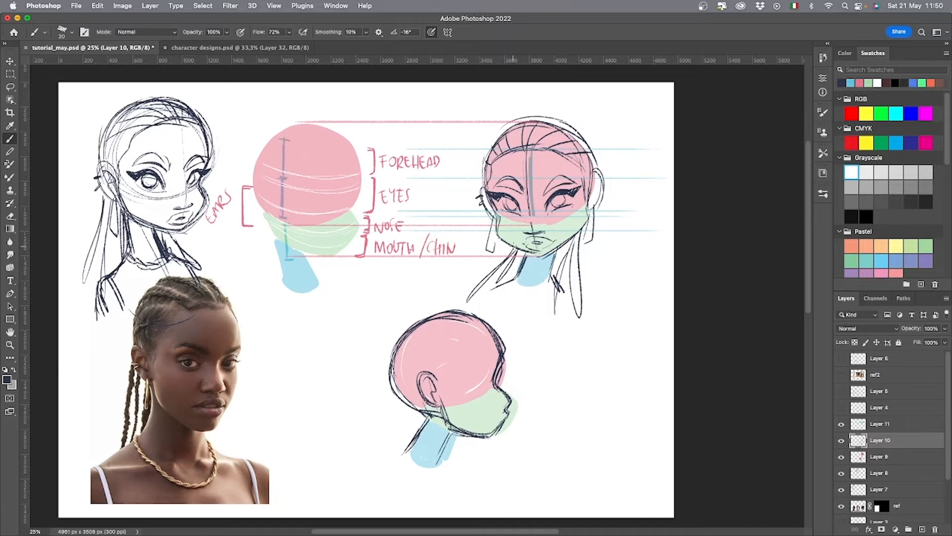
Move the guide lines on Layer 11 down onto the second pose and scale them to 92.12%.
left_click_drag(642, 387, 596, 379)
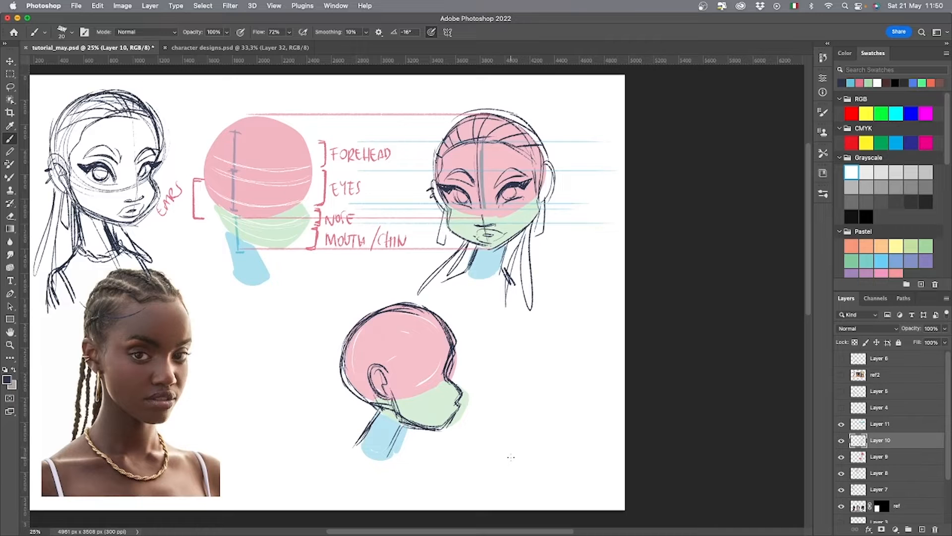
left_click(841, 425)
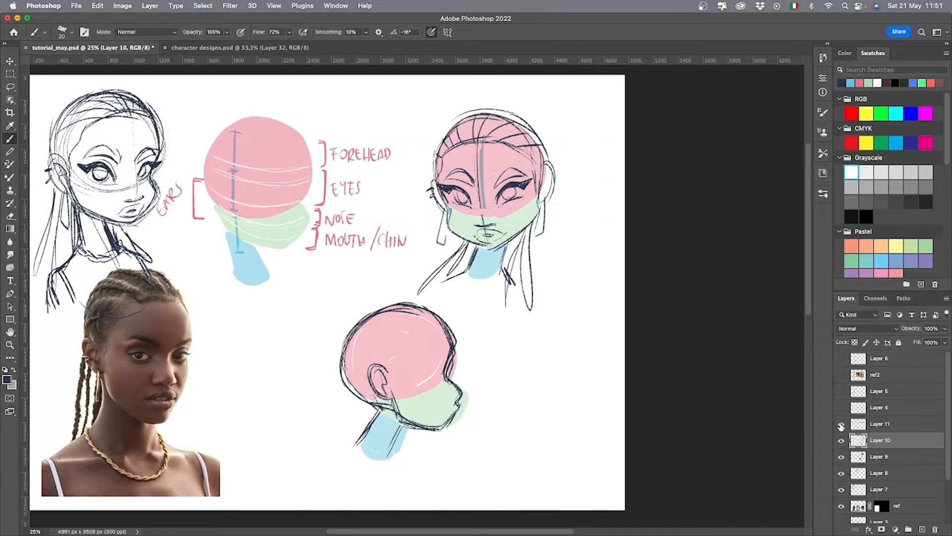
left_click(841, 426)
left_click(891, 429)
key("v")
left_click_drag(488, 293, 464, 476)
key("super+t")
left_click_drag(400, 293, 400, 304)
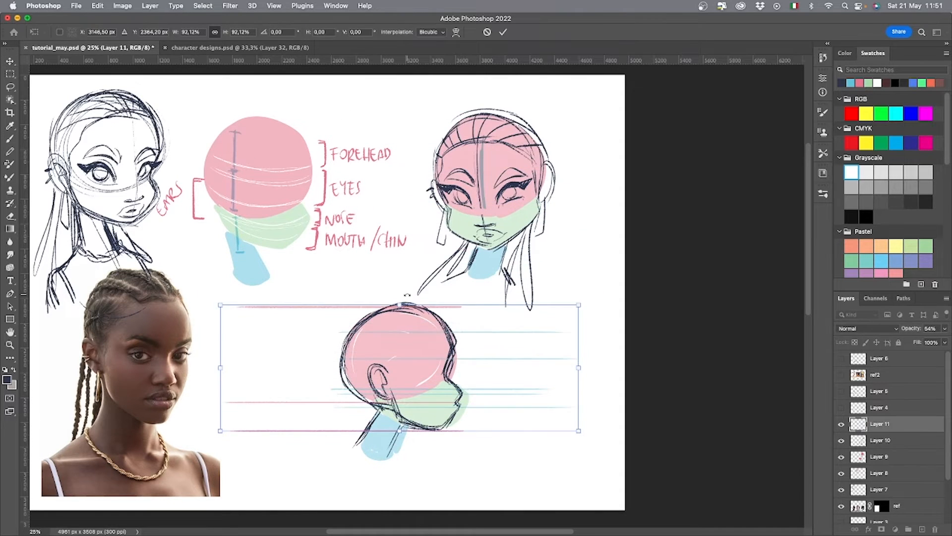
Rotate the guide lines to -2.09° to follow the second pose's tilt, and scale them to 94.87%.
left_click_drag(587, 310, 568, 271)
left_click_drag(536, 343, 546, 346)
left_click_drag(597, 409, 562, 431)
left_click_drag(473, 403, 471, 398)
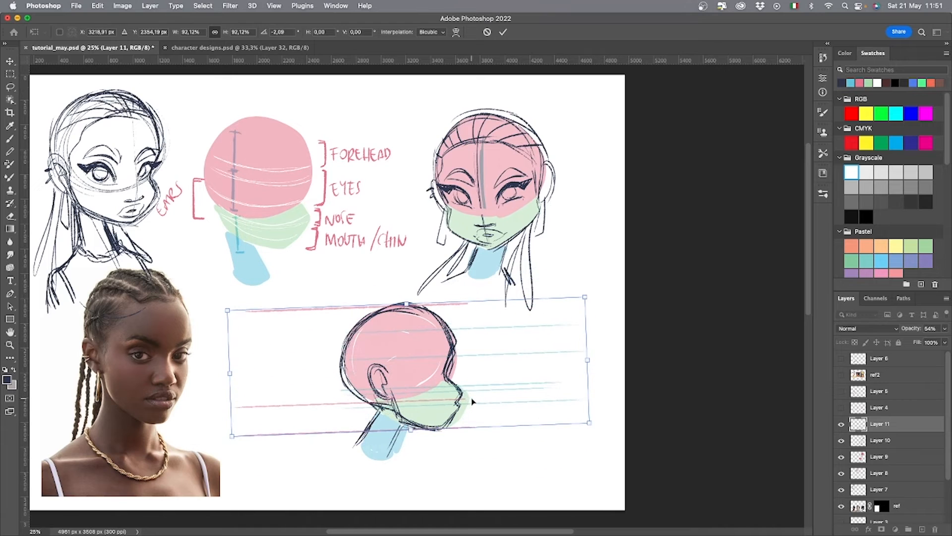
left_click_drag(407, 303, 407, 299)
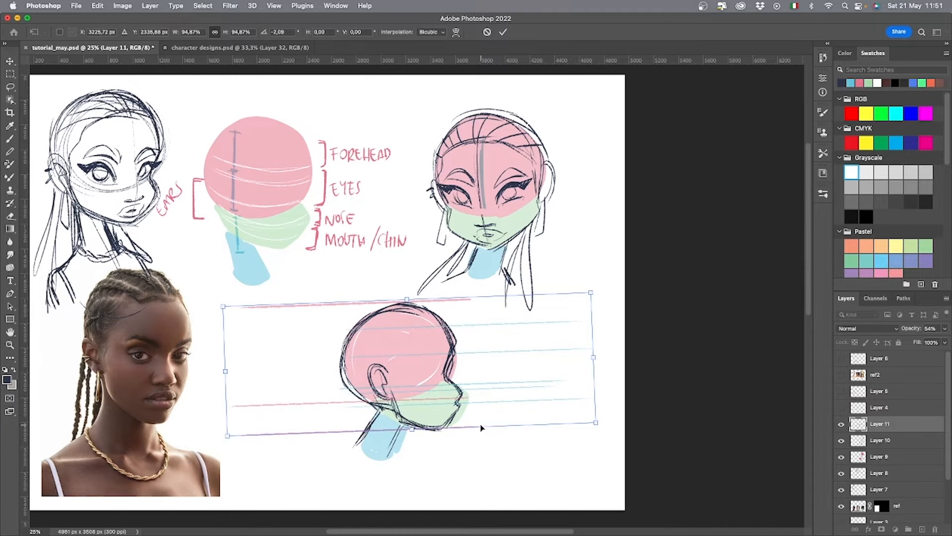
key("Return")
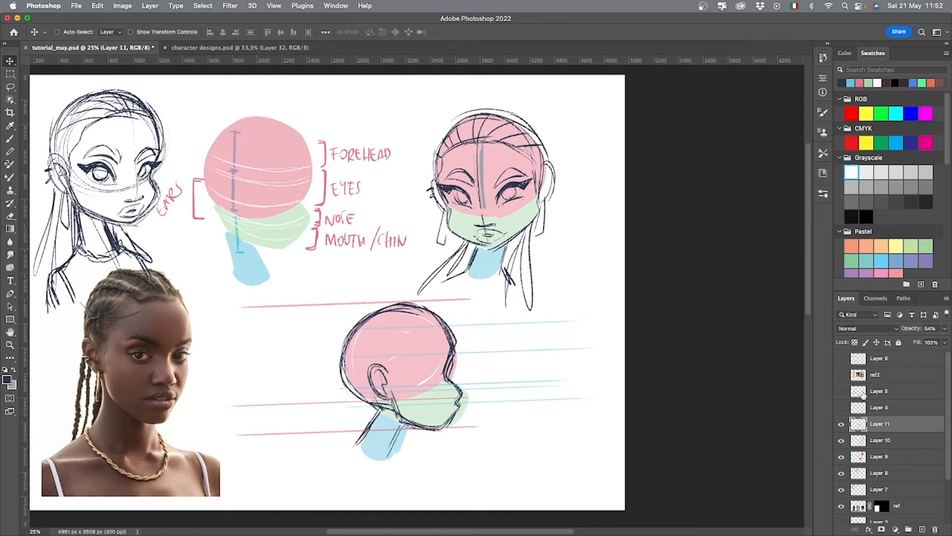
Lasso the second pose's pink circle on Layer 9 and stretch it slightly downward to fit the guide lines.
left_click(881, 457)
left_click(841, 456)
left_click(841, 457)
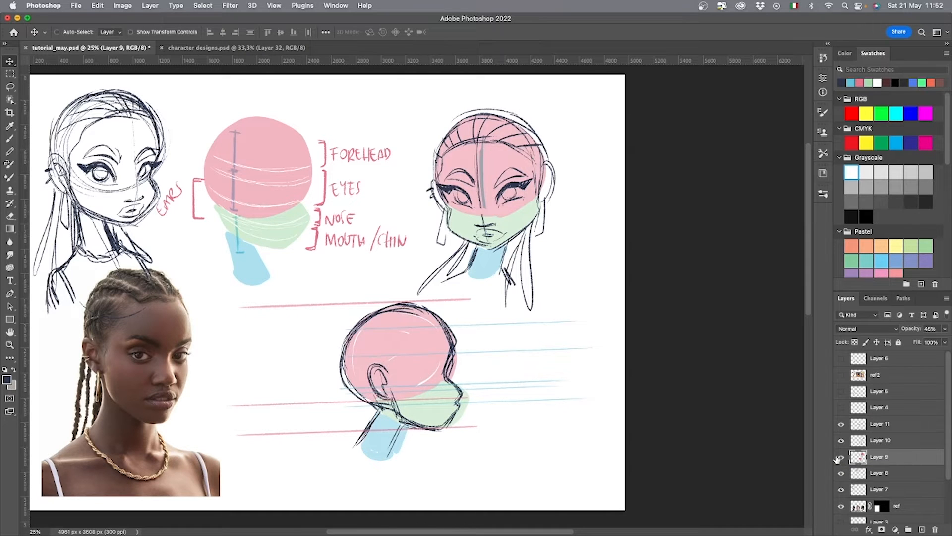
key("l")
mouse_move(451, 378)
left_mouse_down()
mouse_move(465, 386)
mouse_move(415, 379)
mouse_move(459, 342)
left_mouse_up()
key("super+t")
key("Return")
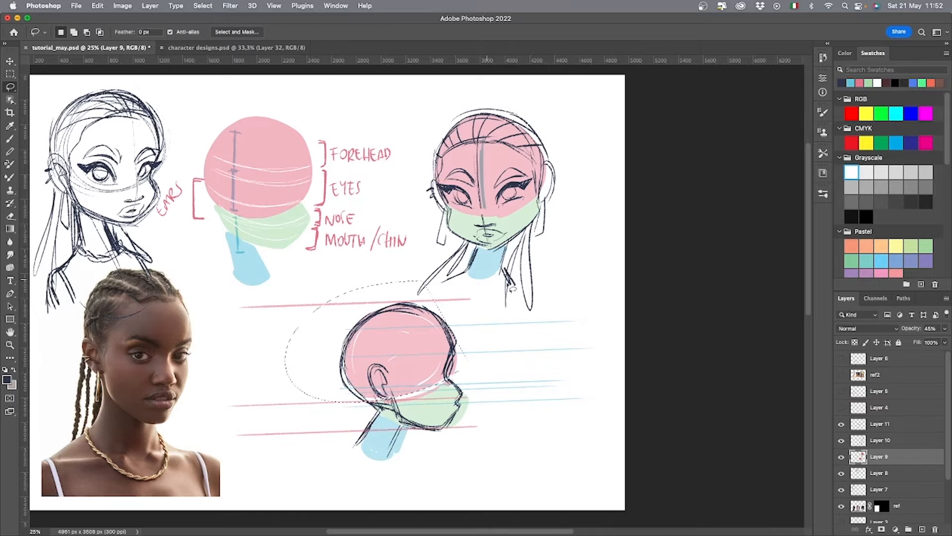
key("super+t")
left_click_drag(373, 403, 373, 414)
key("Return")
key("super+d")
On Layer 10, squash the second pose's selected jaw contour to 88.31% height and rotate it slightly.
left_click(907, 440)
key("super+t")
mouse_move(490, 407)
left_mouse_down()
mouse_move(454, 365)
mouse_move(441, 378)
left_mouse_up()
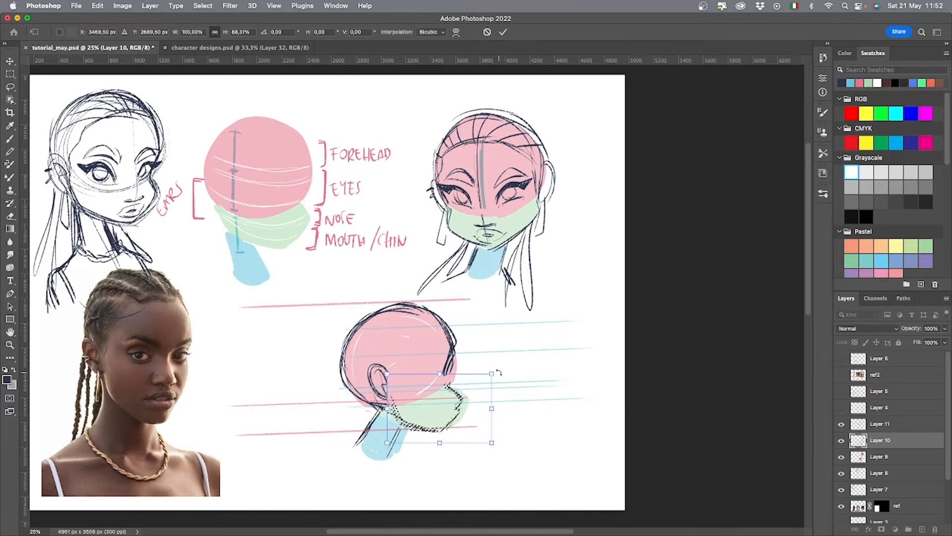
mouse_move(499, 376)
left_mouse_down()
mouse_move(497, 366)
mouse_move(446, 388)
left_mouse_up()
key("Return")
key("super+d")
Redraw the second pose's forehead and nose profile, lips and jawline with the dark brush.
key("b")
mouse_move(437, 317)
left_mouse_down()
mouse_move(456, 357)
mouse_move(449, 393)
left_mouse_up()
mouse_move(461, 399)
left_mouse_down()
mouse_move(453, 421)
mouse_move(445, 415)
left_mouse_up()
mouse_move(456, 412)
left_mouse_down()
mouse_move(449, 416)
mouse_move(462, 402)
left_mouse_up()
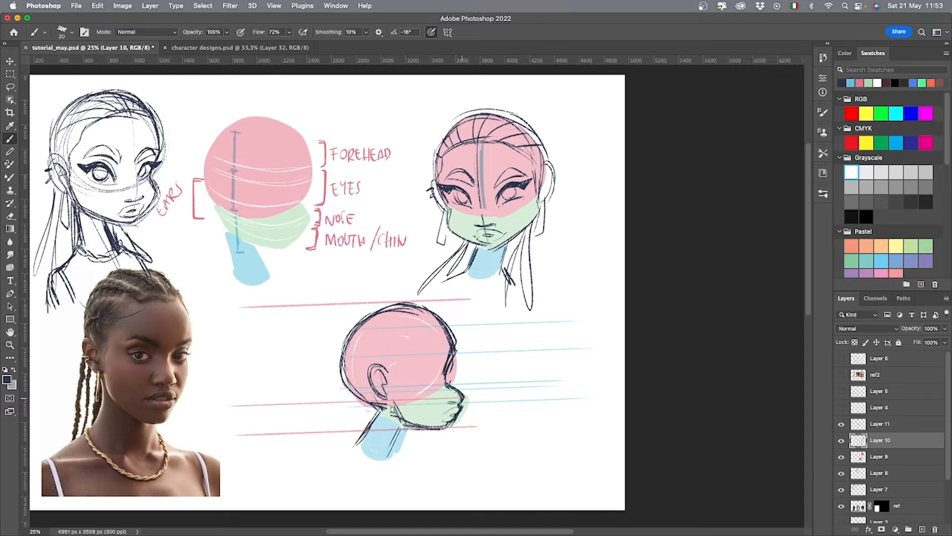
left_click_drag(450, 355, 445, 371)
left_click_drag(393, 403, 425, 426)
mouse_move(423, 373)
left_mouse_down()
mouse_move(438, 380)
mouse_move(439, 361)
mouse_move(456, 364)
left_mouse_up()
key("super+z")
mouse_move(448, 368)
left_mouse_down()
mouse_move(456, 364)
mouse_move(447, 356)
left_mouse_up()
key("super+z")
Lasso the second pose's lower-face lines and transform them to refine the jaw and mouth.
key("l")
left_click_drag(441, 445, 437, 441)
key("super+t")
left_click_drag(486, 408, 458, 397)
key("Return")
key("super+d")
Sketch the second pose's eye, lashes and eyebrow in profile, and adjust the lassoed lines with a transform.
key("e")
key("b")
mouse_move(444, 382)
left_mouse_down()
mouse_move(451, 390)
mouse_move(445, 384)
left_mouse_up()
left_click_drag(436, 366, 436, 381)
mouse_move(425, 368)
left_mouse_down()
mouse_move(442, 363)
mouse_move(421, 359)
mouse_move(431, 438)
mouse_move(431, 381)
mouse_move(465, 404)
mouse_move(441, 387)
left_mouse_up()
key("l")
key("super+t")
key("Return")
key("super+d")
Refine the second pose's ear and head contour, and add its hairline, swept-back hair and ponytail.
key("b")
left_click_drag(348, 380, 376, 411)
mouse_move(359, 329)
left_mouse_down()
mouse_move(349, 380)
mouse_move(429, 429)
left_mouse_up()
left_click_drag(391, 383, 395, 406)
left_click_drag(372, 366, 391, 398)
mouse_move(392, 370)
left_mouse_down()
mouse_move(395, 386)
mouse_move(416, 345)
mouse_move(411, 355)
left_mouse_up()
left_click_drag(444, 326, 381, 308)
left_click_drag(415, 347, 351, 359)
left_click_drag(372, 408, 318, 482)
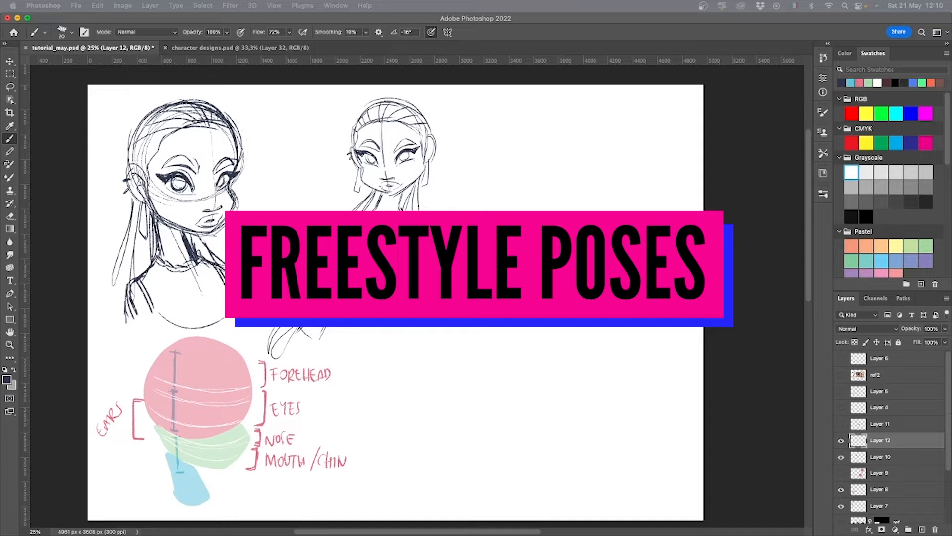
On Layer 12, sketch a third head to the right with a circle, curved centre line, cheek and jaw.
mouse_move(536, 200)
left_mouse_down()
mouse_move(528, 165)
mouse_move(591, 144)
mouse_move(549, 215)
mouse_move(554, 229)
left_mouse_up()
mouse_move(525, 203)
left_mouse_down()
mouse_move(518, 210)
mouse_move(544, 220)
left_mouse_up()
left_click_drag(529, 205, 547, 221)
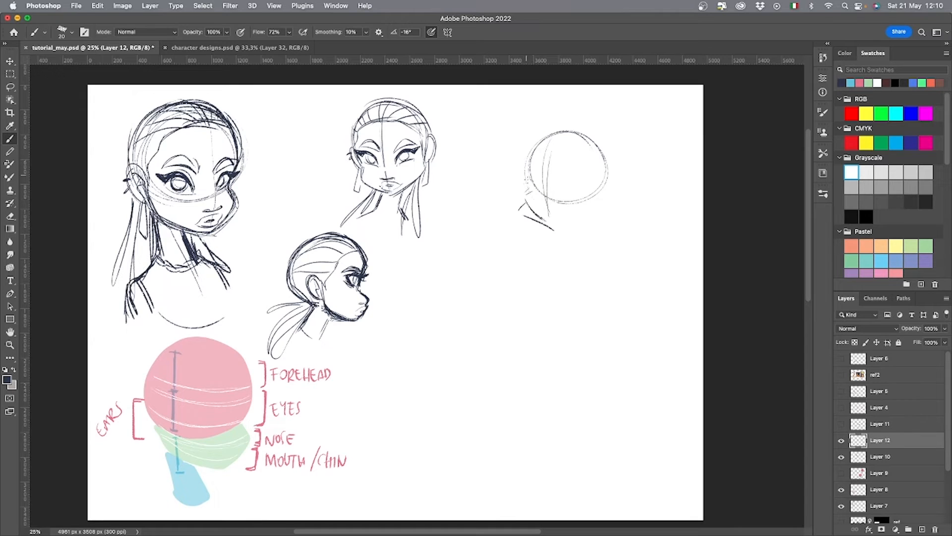
mouse_move(547, 139)
left_mouse_down()
mouse_move(533, 190)
mouse_move(586, 220)
mouse_move(601, 201)
left_mouse_up()
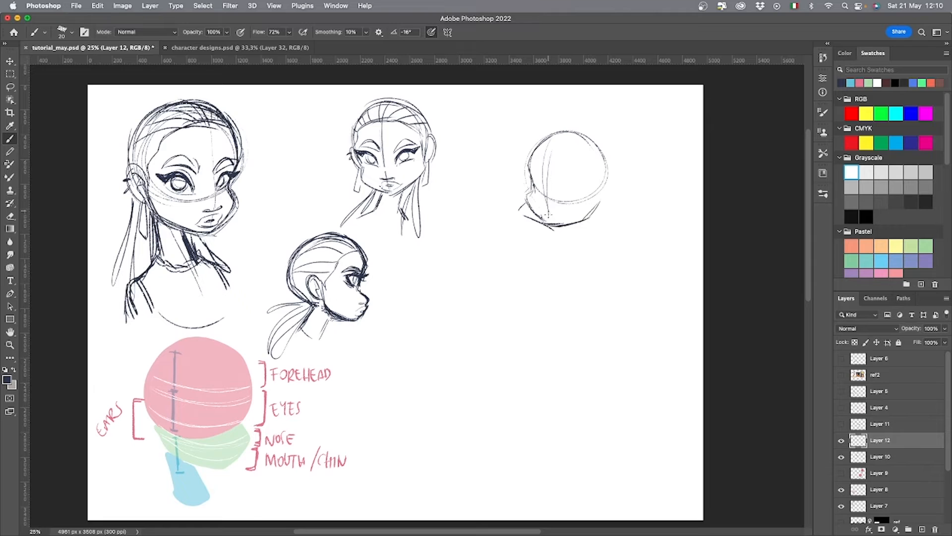
left_click_drag(561, 144, 546, 221)
mouse_move(552, 142)
left_mouse_down()
mouse_move(542, 218)
mouse_move(601, 185)
left_mouse_up()
left_click_drag(568, 224, 596, 200)
Draw the third pose's cheek, neck lines and raised shoulder behind the jaw.
mouse_move(529, 190)
left_mouse_down()
mouse_move(560, 129)
mouse_move(609, 163)
mouse_move(577, 258)
left_mouse_up()
mouse_move(588, 218)
left_mouse_down()
mouse_move(600, 236)
mouse_move(610, 222)
mouse_move(631, 233)
mouse_move(581, 259)
left_mouse_up()
left_click_drag(586, 218, 597, 228)
left_click_drag(593, 226, 615, 223)
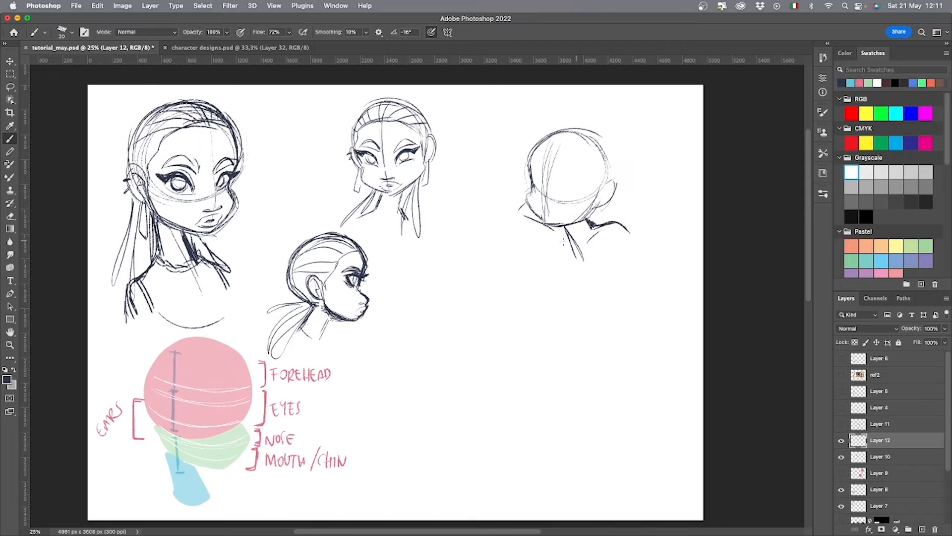
Sketch the third pose's hand and forearm supporting the chin, and extend the shoulder line.
left_click_drag(553, 228, 545, 273)
mouse_move(559, 273)
left_mouse_down()
mouse_move(561, 227)
mouse_move(548, 234)
mouse_move(522, 201)
left_mouse_up()
left_click_drag(561, 227, 558, 277)
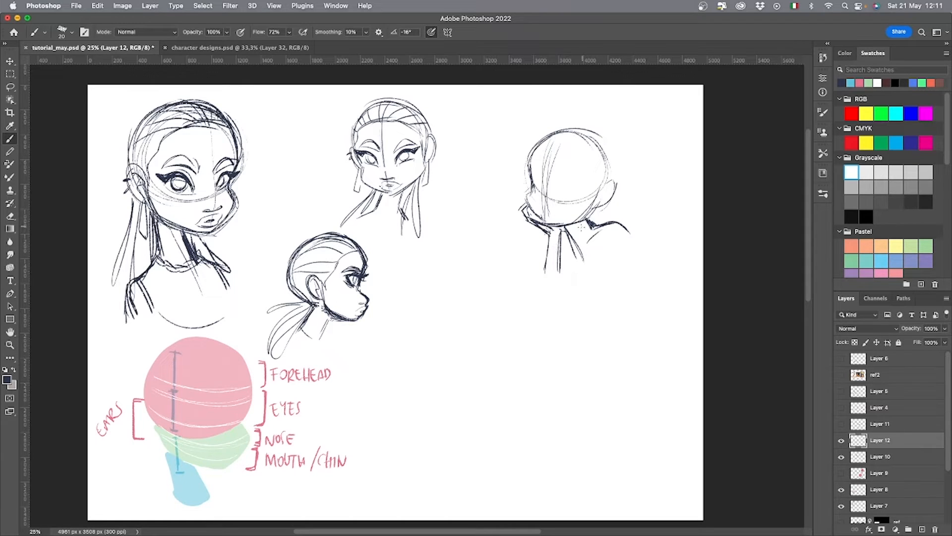
mouse_move(568, 225)
left_mouse_down()
mouse_move(558, 272)
mouse_move(536, 277)
mouse_move(542, 253)
left_mouse_up()
left_click_drag(611, 254, 618, 266)
left_click_drag(602, 218, 637, 242)
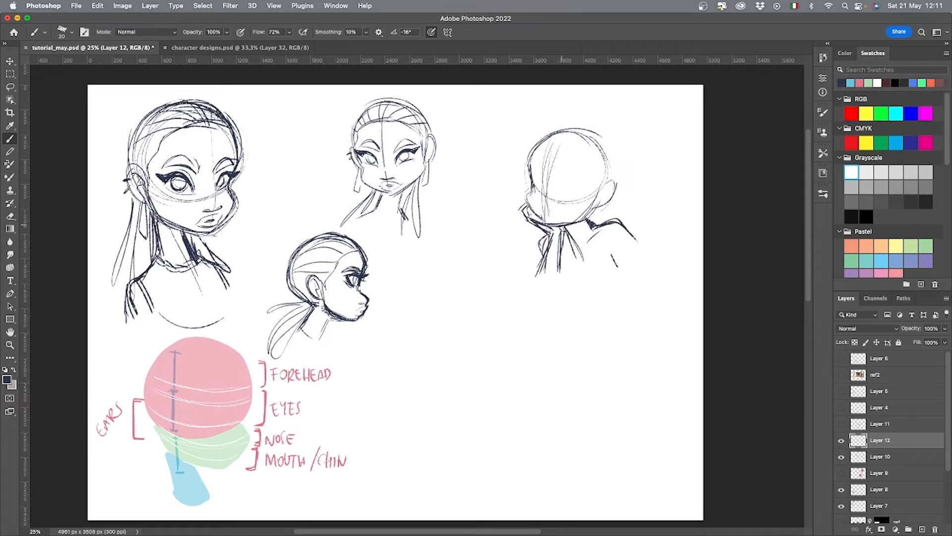
Reinforce the third pose's jaw, ear and back-of-head contour, and mark the nose on the centre line.
mouse_move(562, 225)
left_mouse_down()
mouse_move(589, 216)
mouse_move(602, 196)
left_mouse_up()
left_click_drag(615, 182, 606, 183)
mouse_move(576, 132)
left_mouse_down()
mouse_move(609, 148)
mouse_move(614, 177)
left_mouse_up()
mouse_move(550, 169)
left_mouse_down()
mouse_move(541, 220)
mouse_move(542, 207)
left_mouse_up()
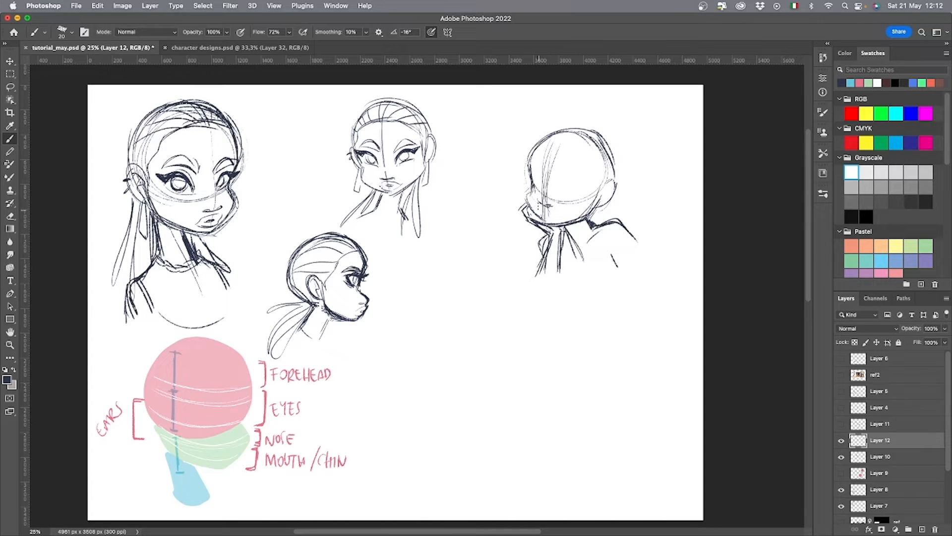
Draw the third pose's lips and brow guide, and mark the ear-level guide with an arrow and curve on the first character.
left_click_drag(540, 207, 555, 218)
left_click_drag(537, 207, 544, 215)
left_click_drag(560, 181, 587, 180)
mouse_move(107, 147)
left_mouse_down()
mouse_move(121, 161)
mouse_move(213, 174)
left_mouse_up()
left_click_drag(139, 166, 234, 168)
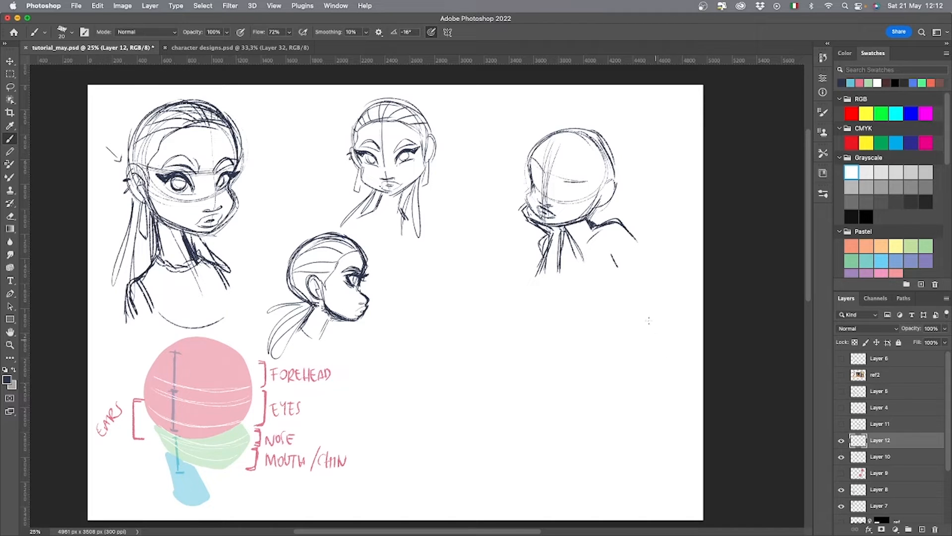
Reinforce the third pose's jaw and cheek contour, and draw both eyes with lashes and brows along the eye guide.
mouse_move(615, 179)
left_mouse_down()
mouse_move(543, 182)
mouse_move(527, 212)
mouse_move(554, 227)
left_mouse_up()
left_click_drag(533, 187, 527, 206)
left_click_drag(532, 161, 542, 175)
mouse_move(534, 160)
left_mouse_down()
mouse_move(543, 173)
mouse_move(591, 185)
mouse_move(582, 198)
mouse_move(591, 186)
mouse_move(570, 196)
left_mouse_up()
mouse_move(539, 175)
left_mouse_down()
mouse_move(541, 189)
mouse_move(535, 180)
left_mouse_up()
mouse_move(532, 170)
left_mouse_down()
mouse_move(541, 184)
mouse_move(566, 190)
left_mouse_up()
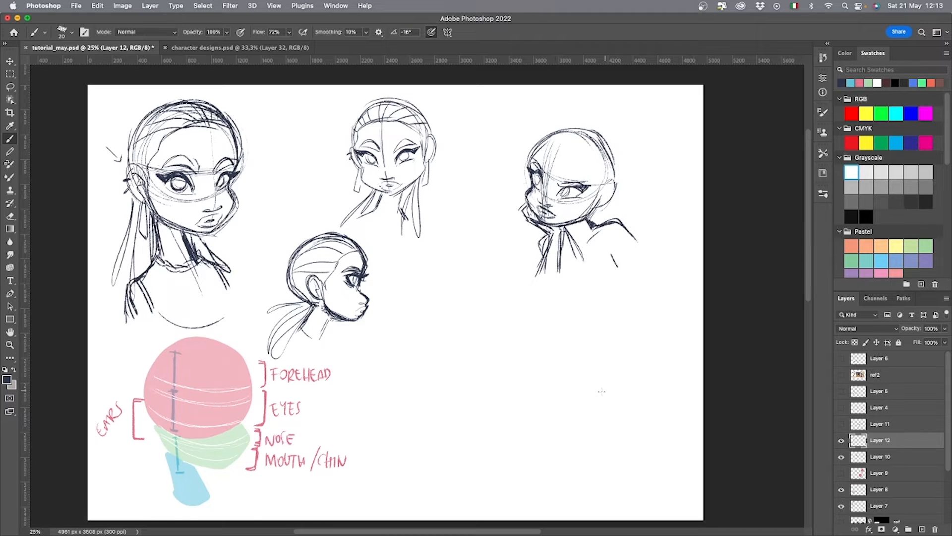
Sketch the third pose's hairline across the forehead, and draw the ear with a hanging earring.
mouse_move(548, 158)
left_mouse_down()
mouse_move(574, 147)
mouse_move(582, 160)
left_mouse_up()
mouse_move(594, 184)
left_mouse_down()
mouse_move(612, 196)
mouse_move(591, 214)
mouse_move(611, 184)
mouse_move(593, 200)
mouse_move(588, 235)
left_mouse_up()
left_click_drag(551, 157, 573, 149)
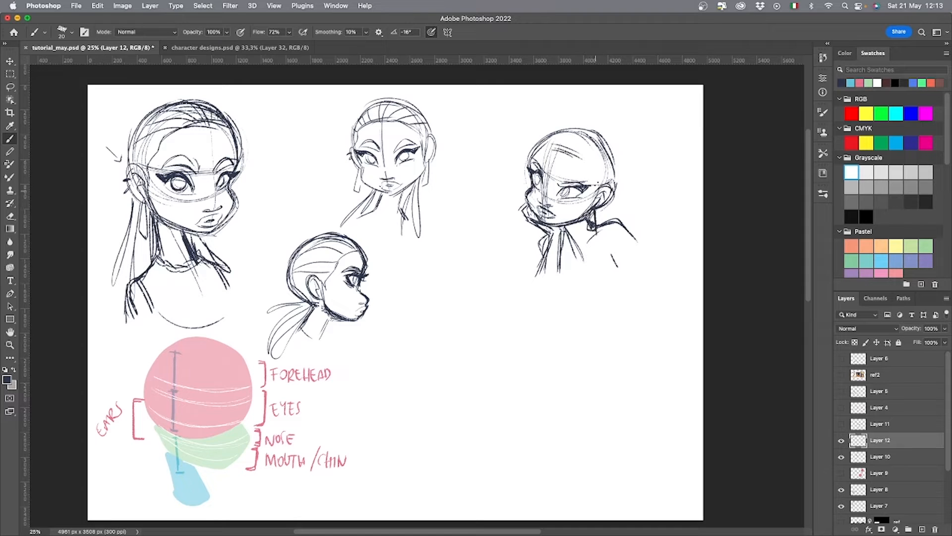
left_click_drag(595, 180, 589, 204)
Fill the third pose's hair with swept-back strands and reinforce the back-of-head contour.
left_click_drag(595, 153, 579, 181)
left_click_drag(535, 157, 570, 143)
mouse_move(554, 146)
left_mouse_down()
mouse_move(570, 133)
mouse_move(600, 144)
left_mouse_up()
left_click_drag(592, 170, 608, 161)
left_click_drag(594, 183, 612, 165)
left_click_drag(593, 130, 616, 184)
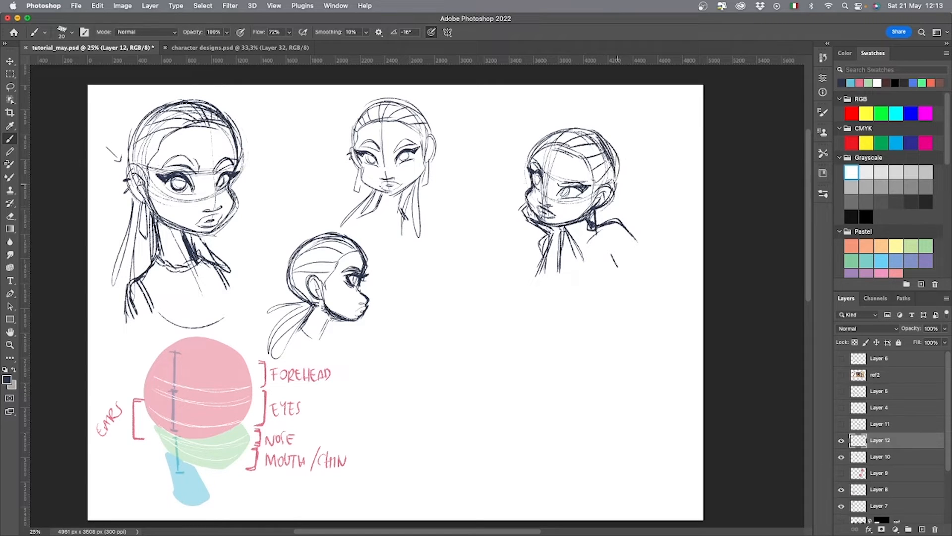
Add a hanging ponytail behind the third pose's neck, and move the whole sketch toward the page's upper-right corner.
mouse_move(587, 223)
left_mouse_down()
mouse_move(593, 286)
mouse_move(589, 235)
left_mouse_up()
left_click_drag(597, 216, 601, 261)
key("v")
left_click_drag(617, 314, 644, 292)
key("b")
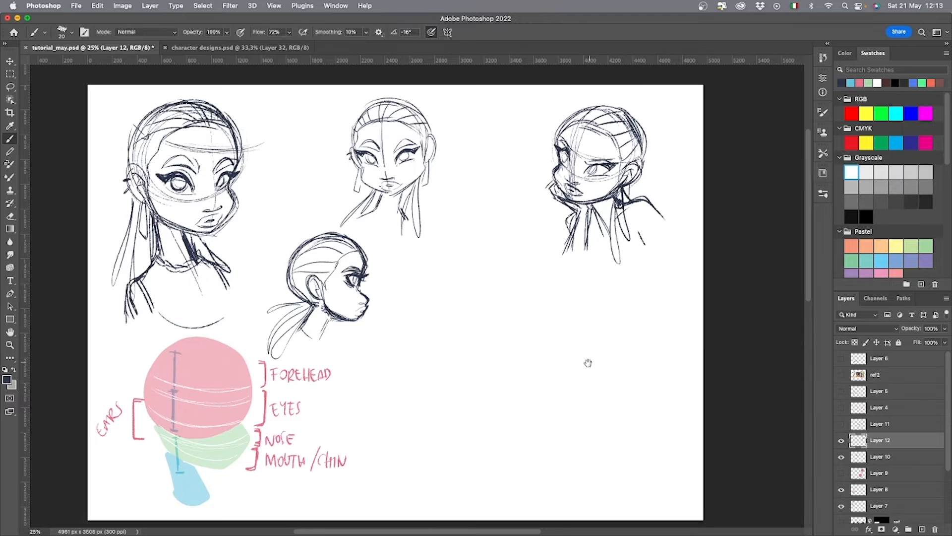
Start a fourth pose beside the profile head with a skull circle, curved face guides, jaw, front neck line and collar shape.
left_click_drag(589, 363, 529, 362)
mouse_move(397, 310)
left_mouse_down()
mouse_move(395, 287)
mouse_move(409, 360)
left_mouse_up()
left_click_drag(386, 326, 446, 323)
left_click_drag(381, 303, 410, 356)
mouse_move(411, 356)
left_mouse_down()
mouse_move(446, 335)
mouse_move(434, 375)
left_mouse_up()
left_click_drag(429, 369, 421, 392)
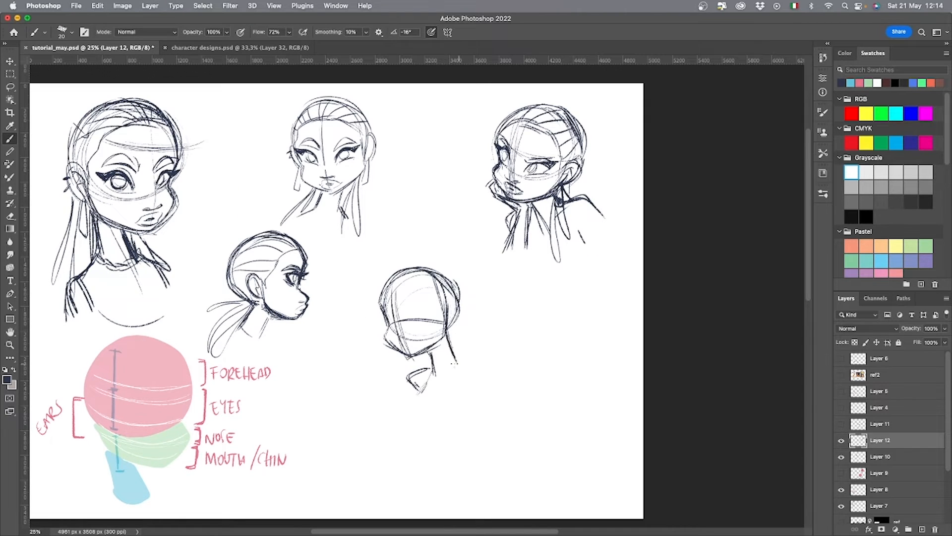
Draw the fourth pose's back neck line and shoulder curve, and darken the face contour from brow to cheek.
left_click_drag(449, 341, 474, 400)
left_click_drag(456, 379, 449, 414)
left_click_drag(390, 293, 388, 344)
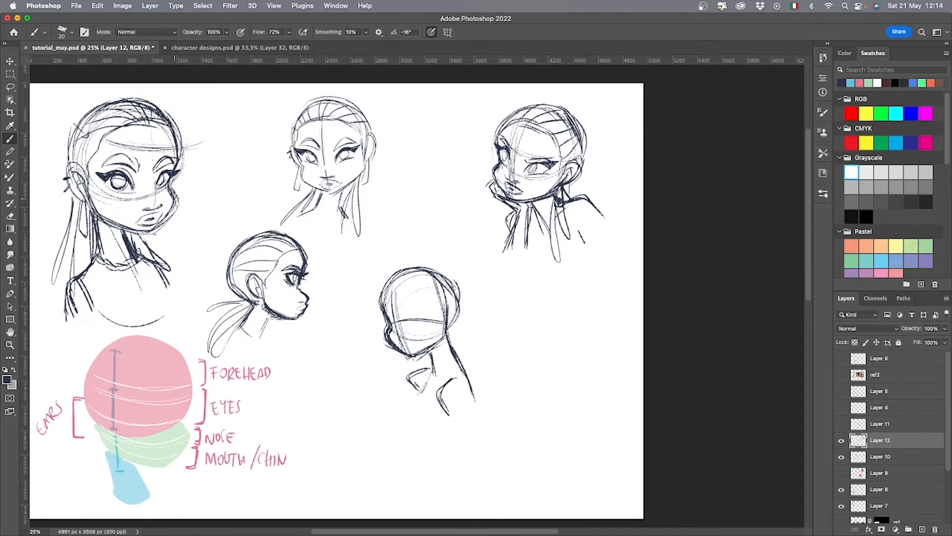
Mark the first character's outer cheek contour with a small arrow, and undo the extra strokes.
left_click_drag(158, 205, 127, 208)
mouse_move(197, 187)
left_mouse_down()
mouse_move(180, 196)
mouse_move(189, 198)
left_mouse_up()
key("super+z")
key("super+z")
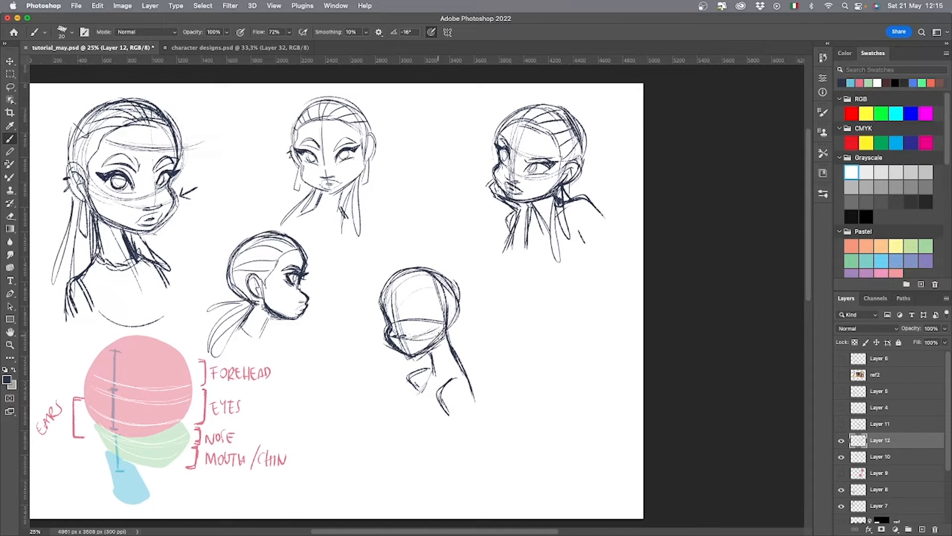
Sketch the fourth pose's mouth and both eyes, and reinforce its jaw and cheek line.
left_click_drag(396, 340, 417, 350)
mouse_move(408, 316)
left_mouse_down()
mouse_move(430, 317)
mouse_move(416, 319)
mouse_move(434, 296)
left_mouse_up()
left_click_drag(391, 312, 379, 317)
left_click_drag(407, 352, 441, 339)
mouse_move(445, 347)
left_mouse_down()
mouse_move(420, 315)
mouse_move(452, 325)
left_mouse_up()
Add the ear, hairline and swept-back hair strands to the fourth pose's head.
left_click_drag(444, 303, 452, 339)
left_click_drag(383, 293, 417, 285)
mouse_move(381, 300)
left_mouse_down()
mouse_move(420, 285)
mouse_move(438, 304)
left_mouse_up()
left_click_drag(434, 298, 438, 317)
mouse_move(398, 271)
left_mouse_down()
mouse_move(389, 278)
mouse_move(397, 287)
left_mouse_up()
left_click_drag(416, 288, 435, 280)
left_click_drag(428, 296, 446, 286)
Draw a hanging ponytail behind the fourth pose's neck and loose strands at the front of the neck.
left_click_drag(450, 321, 497, 399)
left_click_drag(429, 350, 421, 409)
left_click_drag(424, 358, 416, 373)
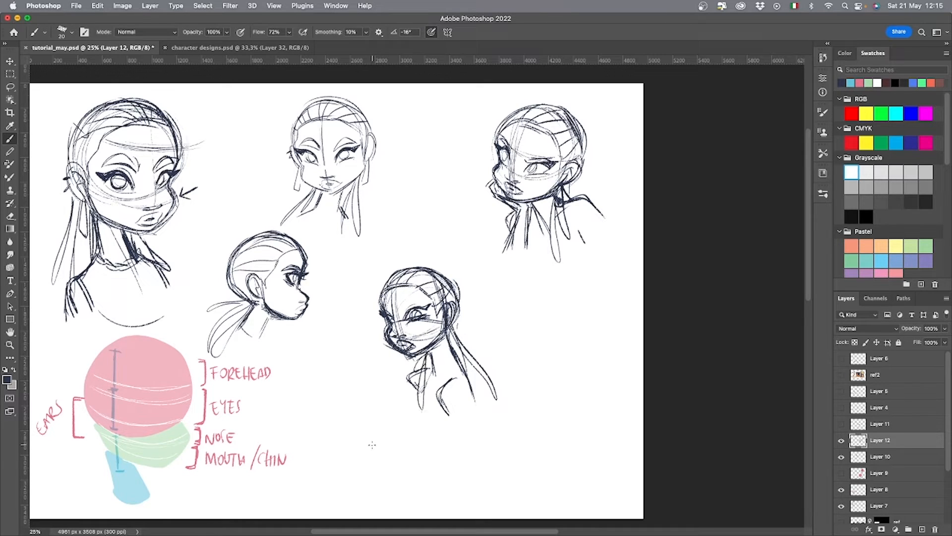
Clear the lasso selection and draw eyebrows above both eyes of the fourth pose.
key("l")
left_click_drag(478, 313, 516, 283)
left_click(544, 339)
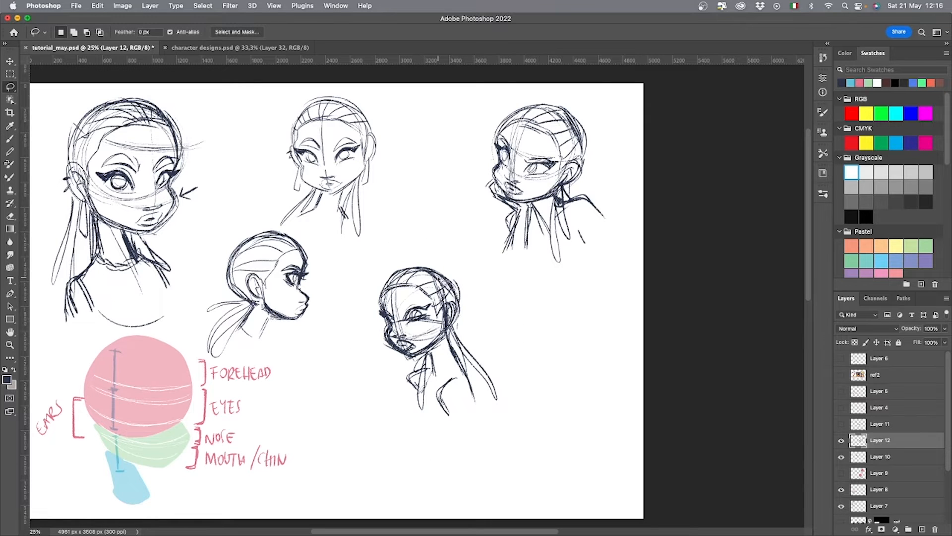
key("b")
left_click_drag(403, 308, 422, 301)
mouse_move(402, 306)
left_mouse_down()
mouse_move(424, 302)
mouse_move(384, 306)
left_mouse_up()
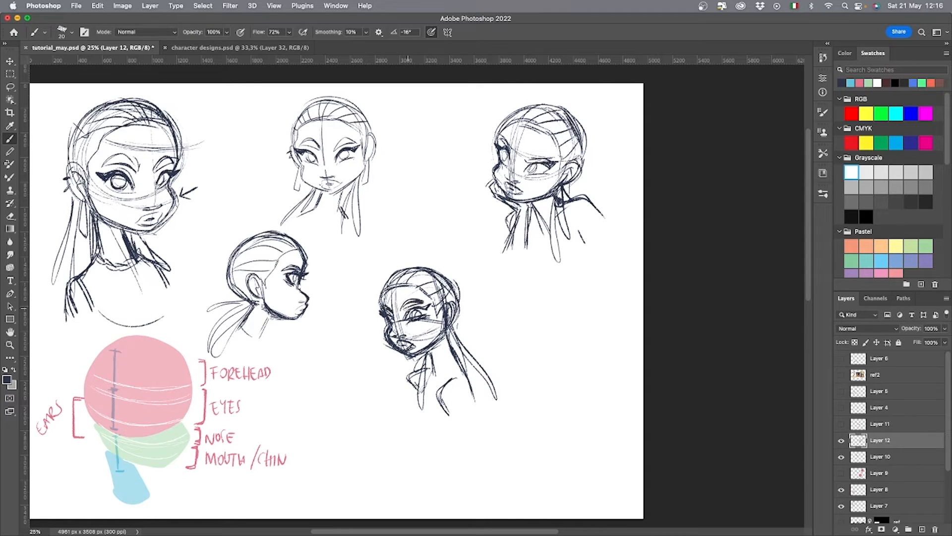
Lasso the fourth pose's facial features, nudge them slightly to the right with Free Transform, and deselect.
key("l")
mouse_move(449, 326)
left_mouse_down()
mouse_move(419, 361)
mouse_move(449, 328)
left_mouse_up()
key("ctrl+t")
mouse_move(413, 320)
left_mouse_down()
mouse_move(393, 343)
mouse_move(400, 326)
mouse_move(419, 319)
left_mouse_up()
key("Return")
left_click(426, 372)
key("v")
key("super+d")
key("b")
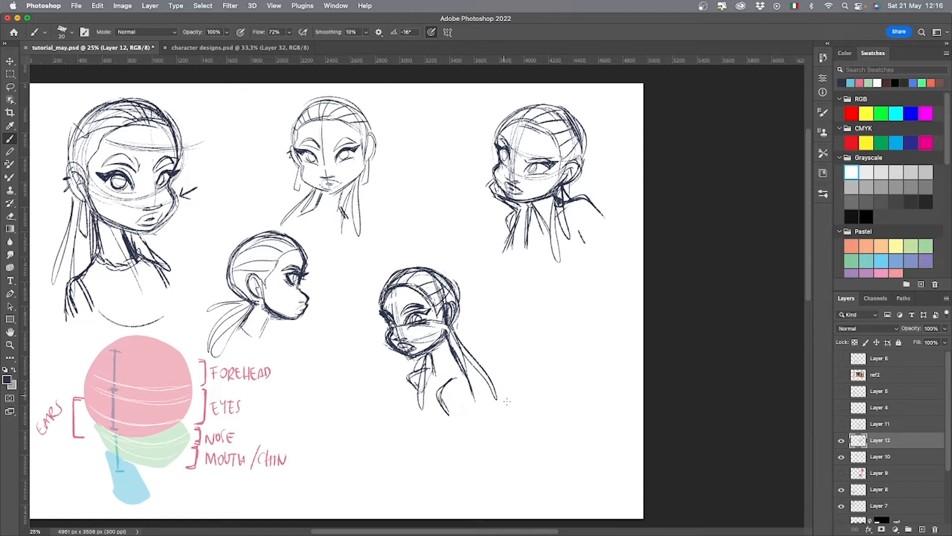
Lasso the whole fourth pose, move it to the page's lower-right corner, and deselect.
key("l")
left_click_drag(517, 387, 516, 392)
key("v")
mouse_move(447, 368)
left_mouse_down()
mouse_move(440, 425)
mouse_move(568, 446)
left_mouse_up()
key("super+d")
key("b")
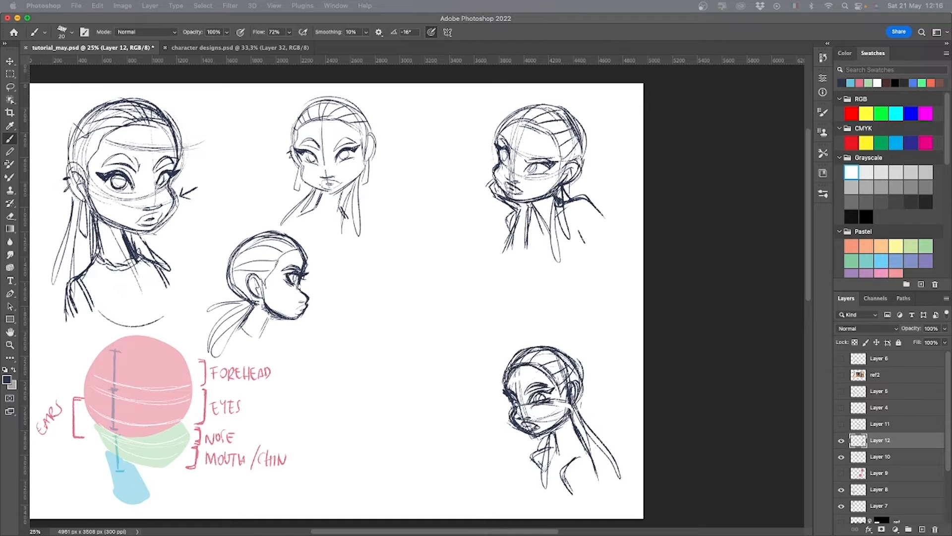
Start a fifth pose in the freed central space with a skull circle and tilted diagonal face guides.
left_click(404, 359)
left_click_drag(441, 287, 422, 354)
left_click_drag(379, 324, 439, 359)
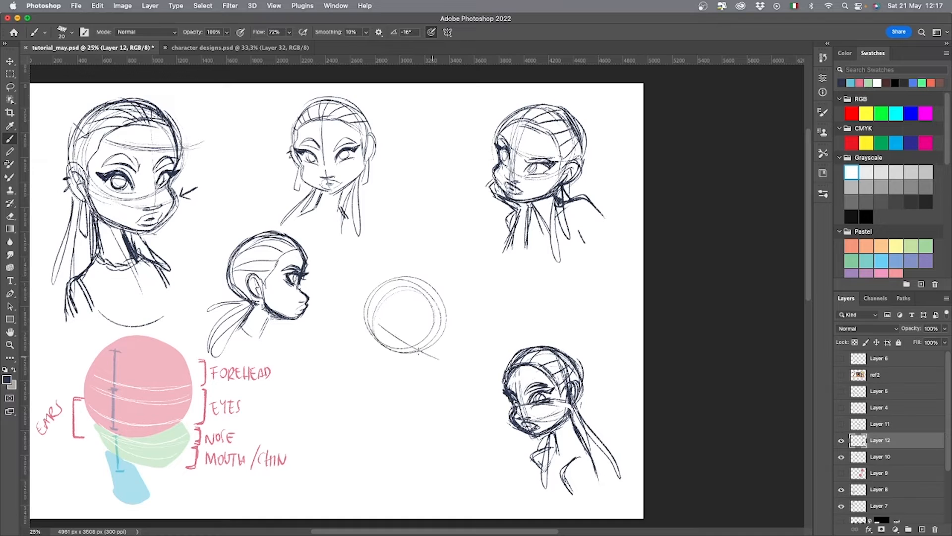
left_click_drag(371, 304, 427, 351)
left_click_drag(376, 297, 432, 350)
Rough in a raised hand with its fingers resting on top of the fifth pose's head.
left_click_drag(414, 282, 437, 273)
mouse_move(410, 290)
left_mouse_down()
mouse_move(435, 278)
mouse_move(447, 289)
mouse_move(424, 281)
left_mouse_up()
left_click_drag(437, 274, 425, 282)
mouse_move(425, 278)
left_mouse_down()
mouse_move(409, 287)
mouse_move(434, 312)
mouse_move(438, 284)
mouse_move(447, 317)
left_mouse_up()
mouse_move(444, 281)
left_mouse_down()
mouse_move(450, 329)
mouse_move(422, 267)
left_mouse_up()
left_click(417, 270)
mouse_move(434, 260)
left_mouse_down()
mouse_move(441, 276)
mouse_move(437, 266)
left_mouse_up()
left_click_drag(422, 267, 407, 262)
Reinforce the fifth pose's curved face guides and skull contour, and draw its tilted jaw and chin.
mouse_move(407, 261)
left_mouse_down()
mouse_move(432, 260)
mouse_move(418, 260)
mouse_move(411, 297)
mouse_move(427, 344)
left_mouse_up()
mouse_move(384, 290)
left_mouse_down()
mouse_move(431, 347)
mouse_move(390, 340)
mouse_move(439, 358)
left_mouse_up()
mouse_move(383, 295)
left_mouse_down()
mouse_move(422, 339)
mouse_move(392, 340)
left_mouse_up()
left_click_drag(425, 266, 365, 328)
left_click_drag(365, 322, 399, 352)
mouse_move(457, 326)
left_mouse_down()
mouse_move(440, 369)
mouse_move(440, 361)
left_mouse_up()
left_click_drag(400, 362, 442, 363)
mouse_move(459, 323)
left_mouse_down()
mouse_move(441, 367)
mouse_move(457, 329)
left_mouse_up()
left_click_drag(442, 364, 397, 363)
left_click_drag(387, 346, 400, 363)
Draw the fifth pose's raised arm contours, neck, shoulder curve and collar lines around the head.
mouse_move(392, 283)
left_mouse_down()
mouse_move(365, 347)
mouse_move(361, 324)
left_mouse_up()
left_click_drag(454, 331, 471, 368)
left_click_drag(366, 350, 391, 374)
mouse_move(422, 259)
left_mouse_down()
mouse_move(342, 255)
mouse_move(377, 275)
mouse_move(364, 314)
left_mouse_up()
left_click_drag(326, 314, 387, 385)
left_click_drag(457, 340, 491, 404)
mouse_move(491, 406)
left_mouse_down()
mouse_move(478, 436)
mouse_move(452, 446)
left_mouse_up()
left_click_drag(407, 379, 407, 399)
left_click_drag(332, 304, 406, 381)
left_click_drag(404, 382, 416, 404)
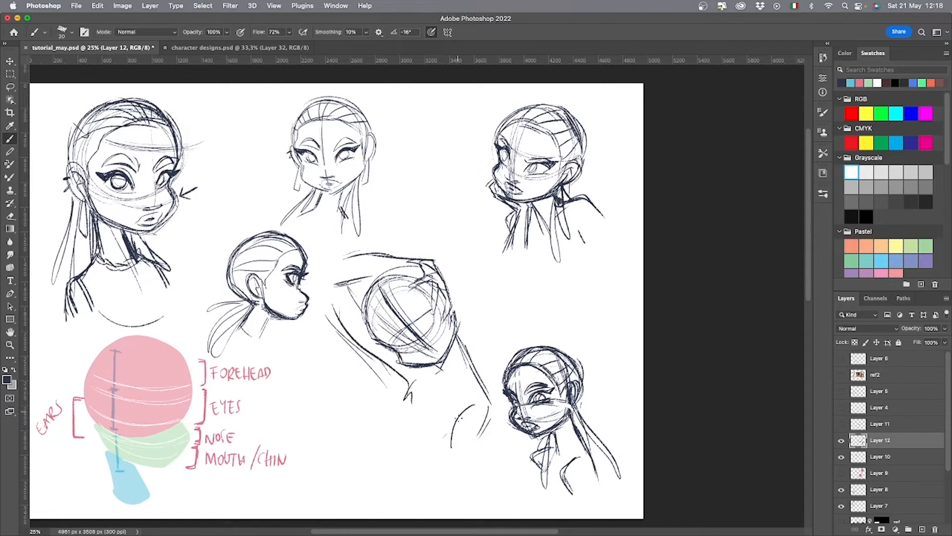
Sketch the fifth pose's mouth, nose and both tilted eyes with brows along the diagonal face guides.
left_click_drag(440, 359, 421, 347)
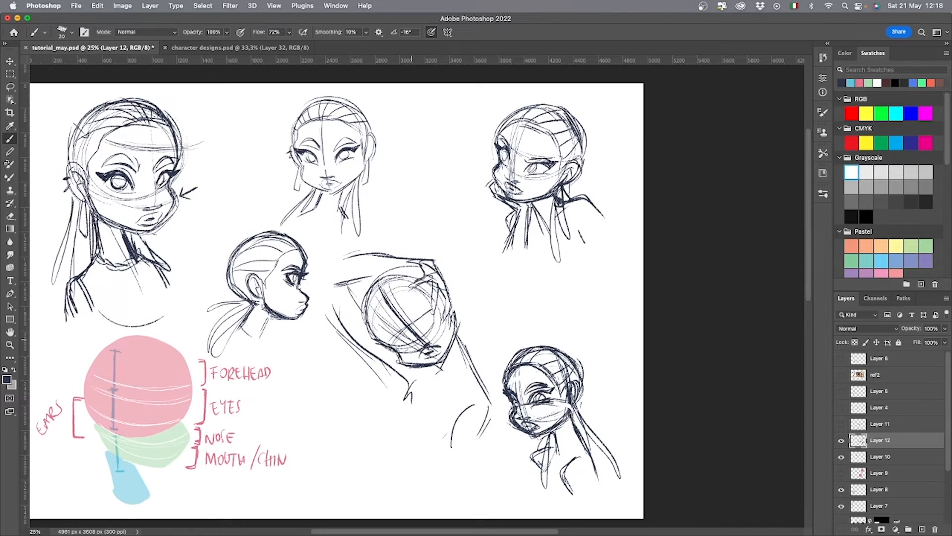
mouse_move(436, 329)
left_mouse_down()
mouse_move(423, 312)
mouse_move(381, 339)
mouse_move(429, 298)
left_mouse_up()
left_click_drag(412, 316, 430, 295)
left_click_drag(409, 341, 392, 343)
mouse_move(420, 330)
left_mouse_down()
mouse_move(432, 300)
mouse_move(380, 344)
left_mouse_up()
left_click_drag(395, 338, 382, 351)
left_click_drag(420, 327, 427, 308)
mouse_move(416, 323)
left_mouse_down()
mouse_move(430, 300)
mouse_move(432, 318)
left_mouse_up()
mouse_move(398, 349)
left_mouse_down()
mouse_move(411, 343)
mouse_move(395, 345)
left_mouse_up()
Draw the fifth pose's neck line and the neckline below its chin.
left_click_drag(455, 337, 463, 365)
mouse_move(456, 340)
left_mouse_down()
mouse_move(490, 404)
mouse_move(440, 385)
left_mouse_up()
left_click(436, 386)
left_click_drag(441, 386, 465, 391)
left_click_drag(438, 367, 436, 383)
Define the fingers over the fifth pose's forehead, and darken the outer face contour and ear.
left_click_drag(431, 286, 436, 314)
left_click_drag(439, 277, 452, 332)
left_click_drag(416, 286, 433, 282)
left_click_drag(450, 309, 456, 327)
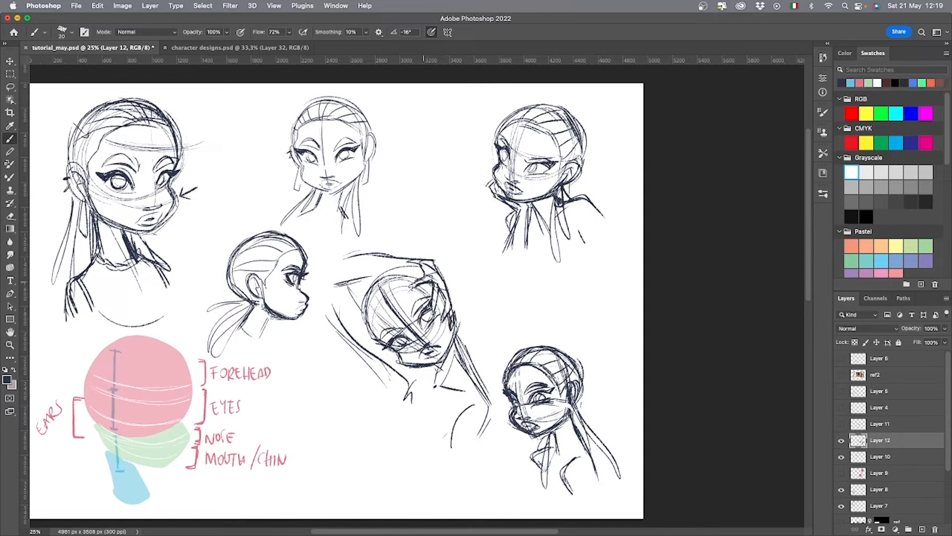
Add combed hair strands and a darker skull contour to the fifth pose's head.
left_click_drag(424, 267, 409, 290)
left_click_drag(416, 256, 410, 263)
mouse_move(376, 276)
left_mouse_down()
mouse_move(353, 280)
mouse_move(374, 339)
left_mouse_up()
left_click_drag(365, 293, 369, 311)
left_click_drag(409, 284, 380, 320)
mouse_move(399, 288)
left_mouse_down()
mouse_move(374, 338)
mouse_move(398, 358)
left_mouse_up()
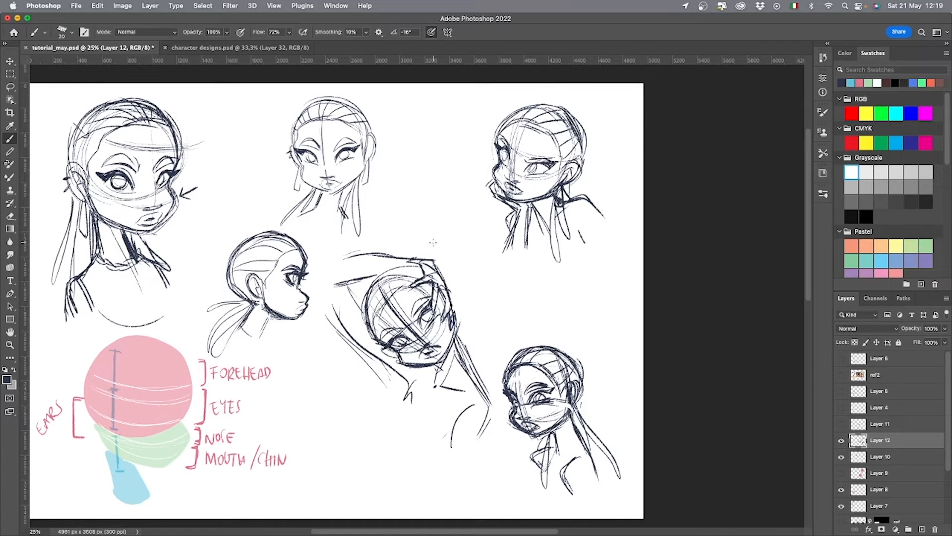
Draw loose hair strands falling around the fifth pose's neck and shoulder, and darken the head's outline.
left_click_drag(453, 319, 460, 370)
left_click_drag(457, 346, 451, 437)
left_click_drag(456, 325, 475, 382)
left_click_drag(435, 368, 388, 416)
left_click_drag(455, 321, 493, 364)
left_click_drag(457, 325, 489, 365)
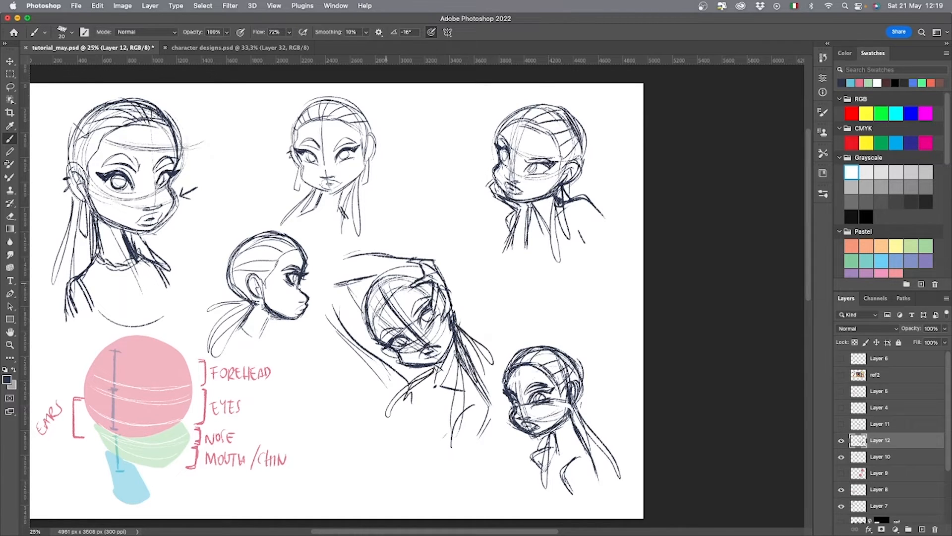
left_click_drag(386, 278, 376, 306)
mouse_move(376, 291)
left_mouse_down()
mouse_move(374, 312)
mouse_move(403, 270)
left_mouse_up()
left_click_drag(449, 293, 452, 310)
Move the fifth pose down beside the proportion diagram, scale it down slightly, and deselect.
key("l")
mouse_move(494, 456)
left_mouse_down()
mouse_move(504, 340)
mouse_move(491, 459)
left_mouse_up()
key("v")
mouse_move(466, 423)
left_mouse_down()
mouse_move(481, 352)
mouse_move(425, 489)
left_mouse_up()
key("super+t")
left_click_drag(368, 317, 368, 336)
left_click_drag(404, 415, 392, 415)
key("Return")
key("super+d")
key("b")
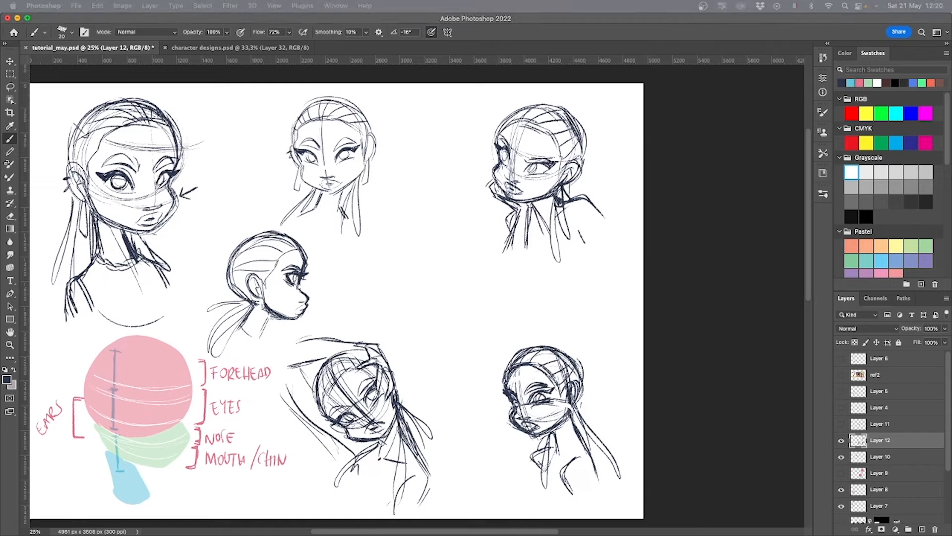
Start a sixth pose right of the profile head with a skull circle, jaw guides, neck, shoulders and lower torso line.
mouse_move(427, 217)
left_mouse_down()
mouse_move(426, 263)
mouse_move(408, 223)
mouse_move(455, 250)
mouse_move(428, 296)
left_mouse_up()
left_click_drag(410, 250, 454, 262)
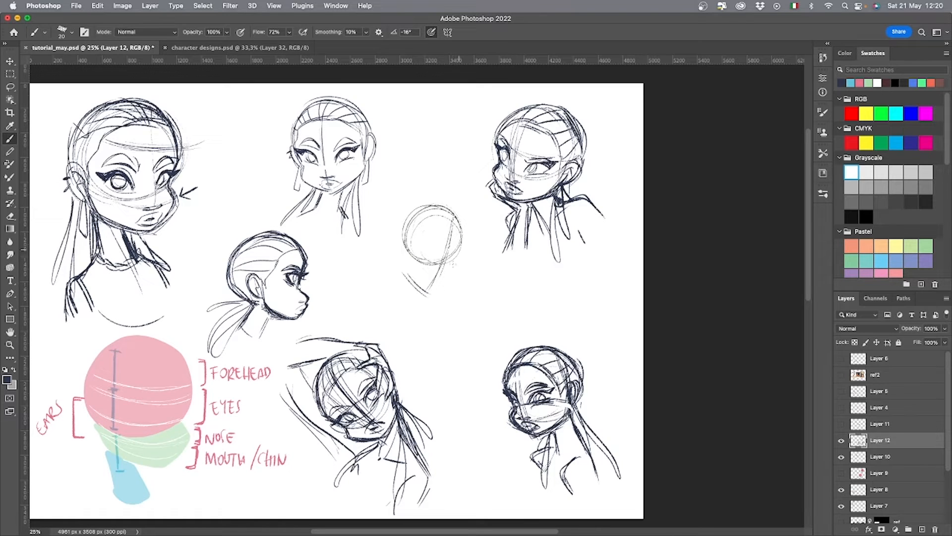
left_click_drag(406, 233, 403, 273)
mouse_move(361, 301)
left_mouse_down()
mouse_move(407, 252)
mouse_move(371, 293)
left_mouse_up()
left_click_drag(437, 288, 465, 296)
mouse_move(406, 256)
left_mouse_down()
mouse_move(391, 285)
mouse_move(365, 295)
mouse_move(376, 327)
left_mouse_up()
left_click_drag(375, 322, 435, 326)
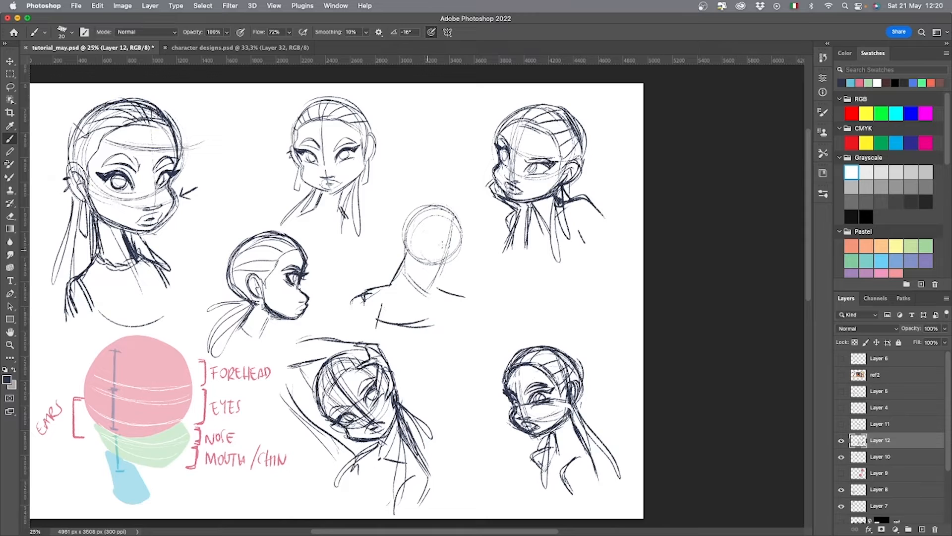
Darken the sixth pose's skull, and draw its cheek, jaw, closed eyes and open mouth.
mouse_move(400, 267)
left_mouse_down()
mouse_move(395, 251)
mouse_move(421, 202)
left_mouse_up()
mouse_move(442, 207)
left_mouse_down()
mouse_move(437, 258)
mouse_move(440, 207)
mouse_move(457, 218)
mouse_move(444, 213)
mouse_move(438, 288)
mouse_move(439, 207)
mouse_move(409, 203)
left_mouse_up()
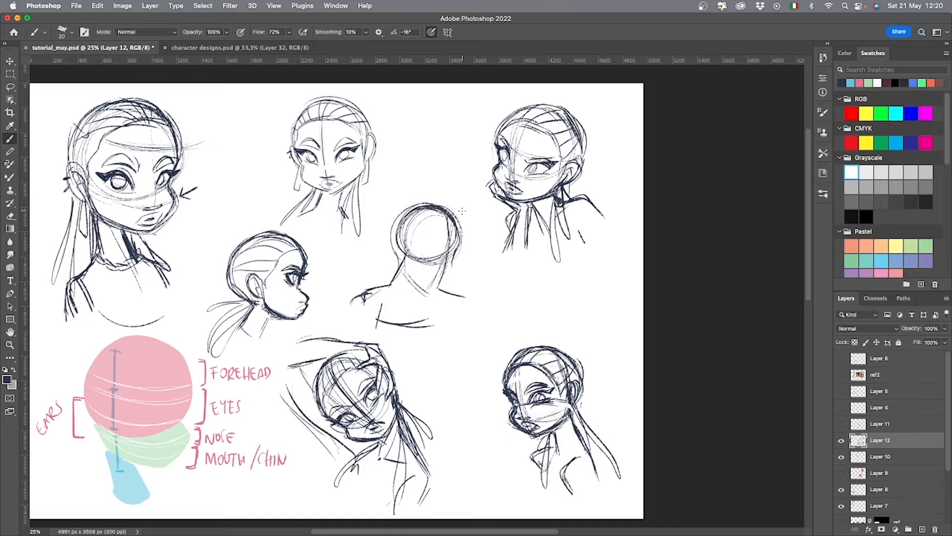
mouse_move(453, 261)
left_mouse_down()
mouse_move(431, 295)
mouse_move(417, 289)
mouse_move(430, 294)
left_mouse_up()
mouse_move(435, 294)
left_mouse_down()
mouse_move(452, 272)
mouse_move(428, 293)
mouse_move(445, 273)
mouse_move(434, 286)
left_mouse_up()
mouse_move(459, 243)
left_mouse_down()
mouse_move(451, 261)
mouse_move(454, 224)
mouse_move(447, 264)
mouse_move(443, 249)
mouse_move(431, 258)
mouse_move(446, 273)
left_mouse_up()
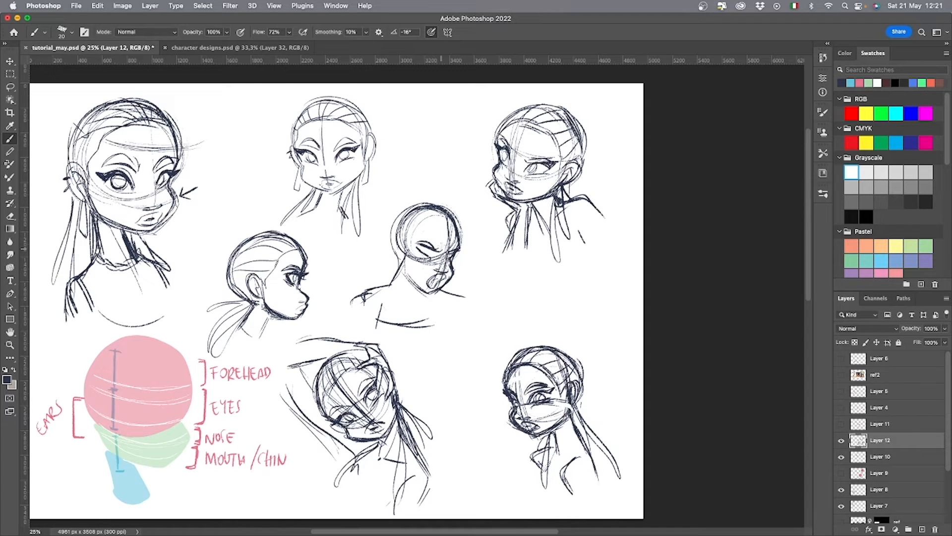
Undo and redraw the sixth pose's nose and mouth strokes, and darken its lips and outer face contour.
key("super+z")
mouse_move(434, 269)
left_mouse_down()
mouse_move(446, 271)
mouse_move(437, 249)
mouse_move(435, 261)
left_mouse_up()
key("super+z")
key("super+z")
mouse_move(432, 259)
left_mouse_down()
mouse_move(414, 244)
mouse_move(457, 254)
left_mouse_up()
key("super+z")
mouse_move(429, 289)
left_mouse_down()
mouse_move(447, 279)
mouse_move(429, 284)
mouse_move(436, 290)
mouse_move(427, 283)
mouse_move(443, 277)
mouse_move(451, 206)
left_mouse_up()
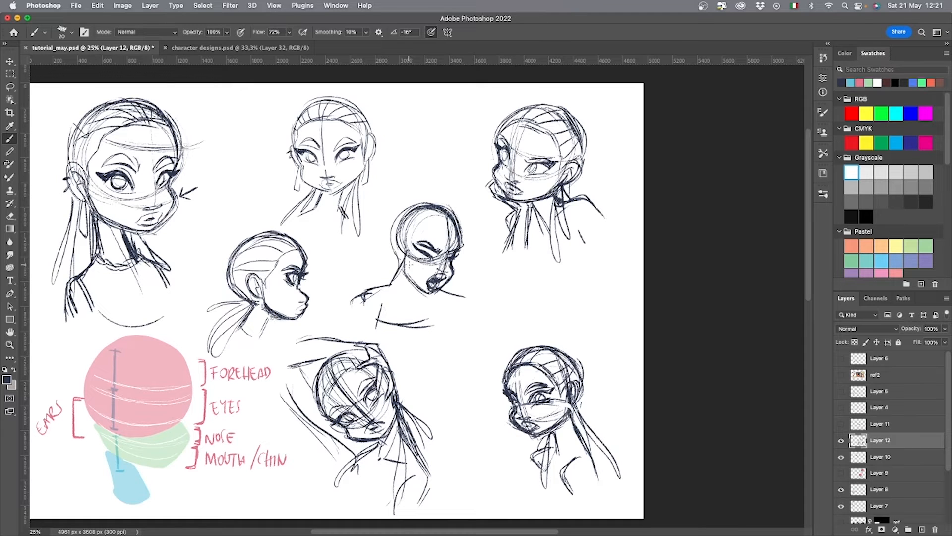
Add the sixth pose's ear with an earring, its neck line, and the near shoulder with a sleeve.
mouse_move(463, 246)
left_mouse_down()
mouse_move(392, 218)
mouse_move(389, 261)
mouse_move(401, 260)
mouse_move(396, 244)
mouse_move(383, 279)
mouse_move(392, 288)
mouse_move(376, 318)
left_mouse_up()
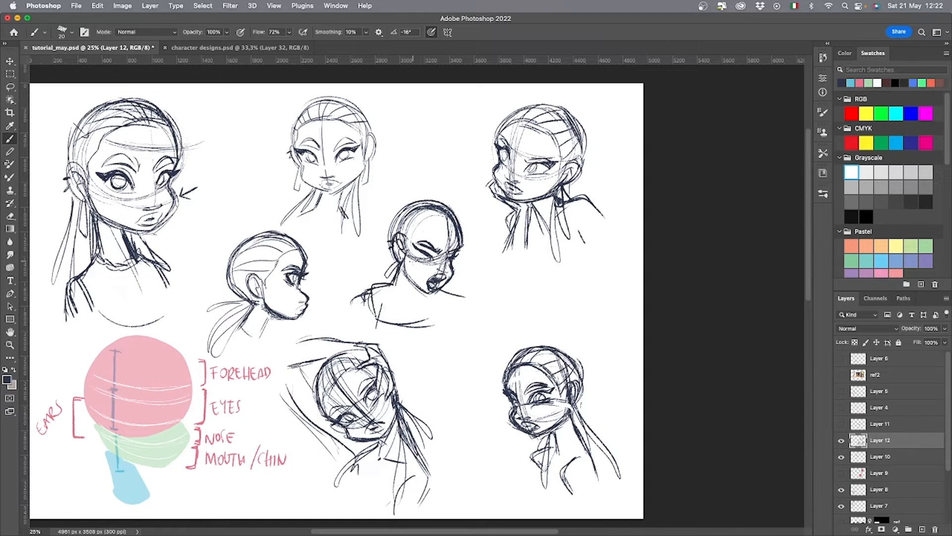
mouse_move(423, 283)
left_mouse_down()
mouse_move(413, 295)
mouse_move(439, 308)
mouse_move(435, 314)
left_mouse_up()
left_click_drag(375, 291, 362, 316)
mouse_move(374, 307)
left_mouse_down()
mouse_move(385, 319)
mouse_move(360, 312)
mouse_move(389, 323)
left_mouse_up()
left_click_drag(397, 305, 399, 327)
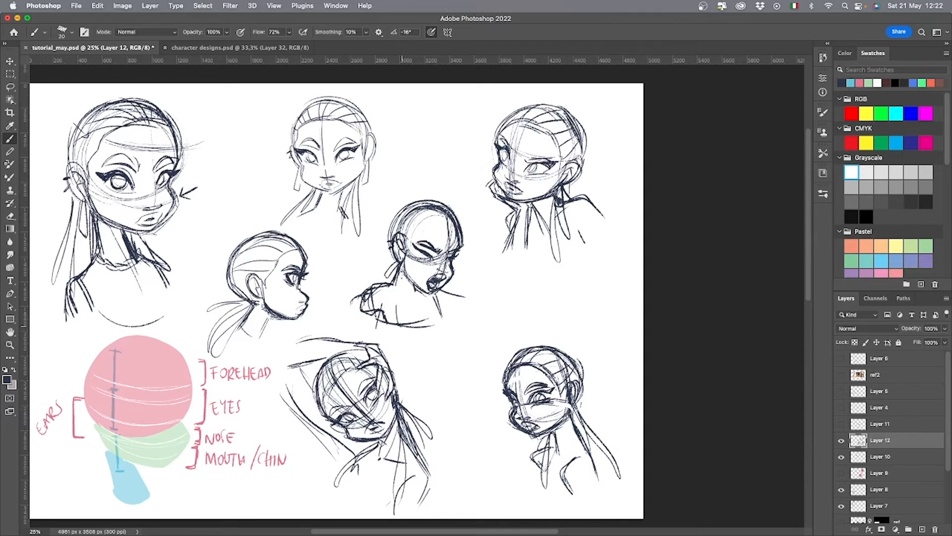
Draw the sixth pose's long neck line, darken the torso's lower edge, and add the far arm lines.
left_click_drag(404, 271, 400, 326)
mouse_move(376, 303)
left_mouse_down()
mouse_move(378, 323)
mouse_move(434, 323)
left_mouse_up()
left_click_drag(435, 326, 439, 309)
left_click_drag(434, 313, 464, 301)
left_click_drag(453, 309, 467, 306)
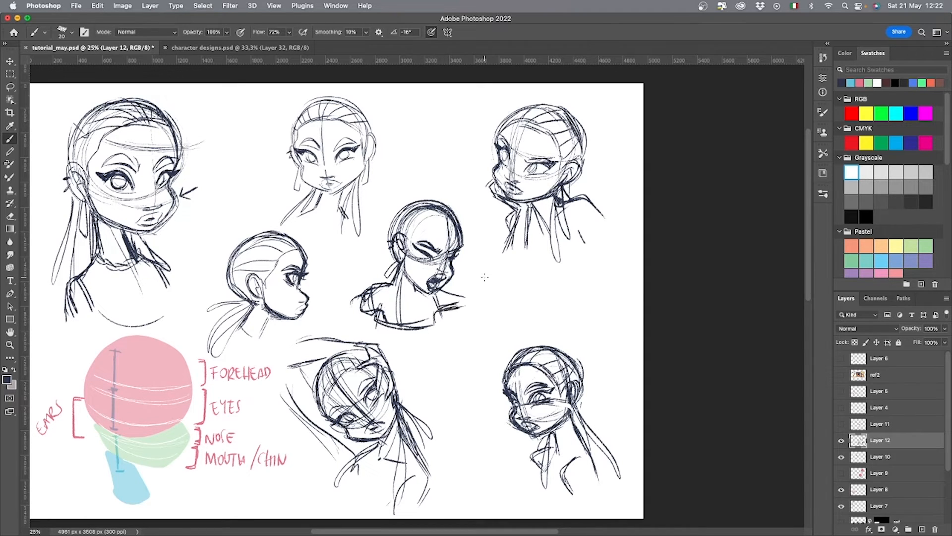
Add a hairline, combed strands and a flowing ponytail to the sixth pose, and darken its far shoulder line.
left_click_drag(429, 219, 454, 227)
left_click_drag(421, 221, 437, 218)
mouse_move(407, 249)
left_mouse_down()
mouse_move(425, 222)
mouse_move(460, 233)
mouse_move(421, 209)
mouse_move(397, 231)
mouse_move(397, 188)
left_mouse_up()
left_click_drag(390, 252, 345, 276)
mouse_move(386, 244)
left_mouse_down()
mouse_move(354, 239)
mouse_move(370, 288)
left_mouse_up()
left_click_drag(449, 287, 472, 294)
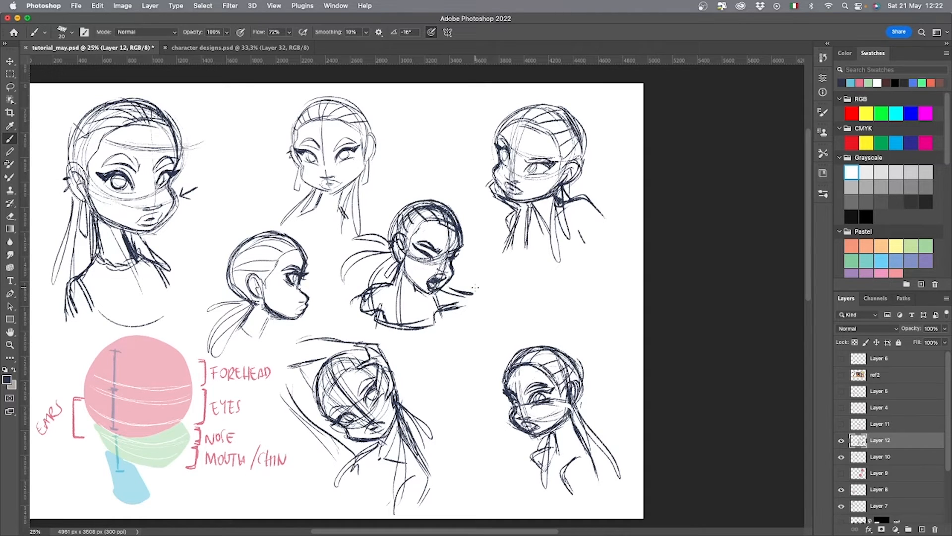
Lasso the sixth pose, enlarge it slightly and shift it to the right with Free Transform, and deselect.
key("l")
mouse_move(486, 343)
left_mouse_down()
mouse_move(461, 184)
mouse_move(352, 327)
mouse_move(419, 358)
left_mouse_up()
key("ctrl+t")
left_click_drag(516, 272, 538, 273)
mouse_move(477, 289)
left_mouse_down()
mouse_move(493, 304)
mouse_move(499, 293)
mouse_move(484, 290)
left_mouse_up()
key("Return")
key("ctrl+d")
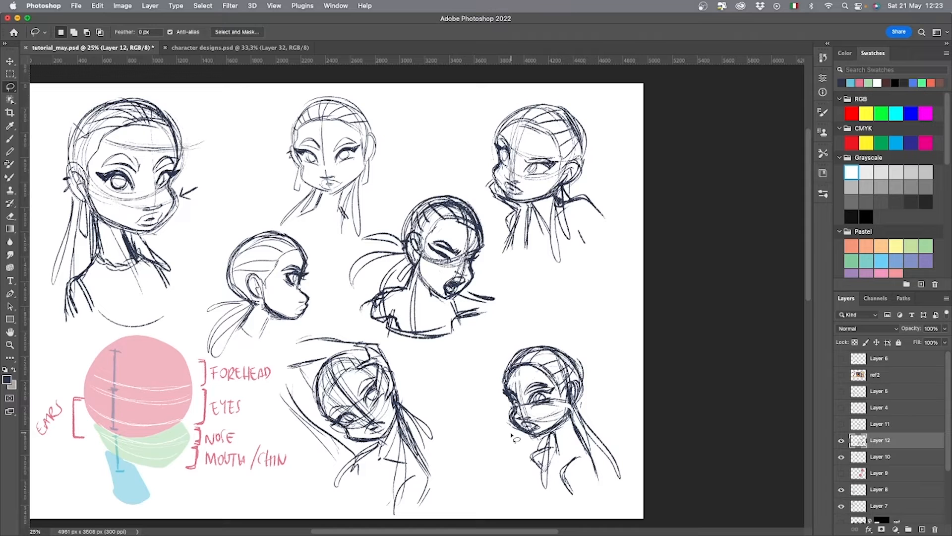
Merge Layer 12 down into Layer 10 and hide the merged layer.
left_click(841, 456)
left_click(841, 457)
right_click(890, 443)
left_click(838, 380)
left_click(841, 441)
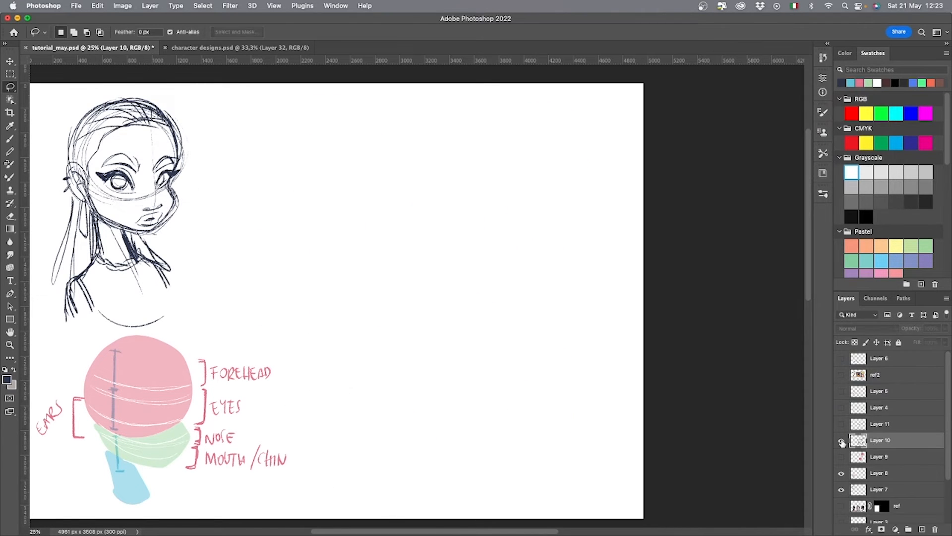
Lower the opacity of Layer 7 to fade the first head sketch, add a new layer above it, and choose the Brush tool.
left_click(841, 441)
left_click(842, 441)
left_click(841, 441)
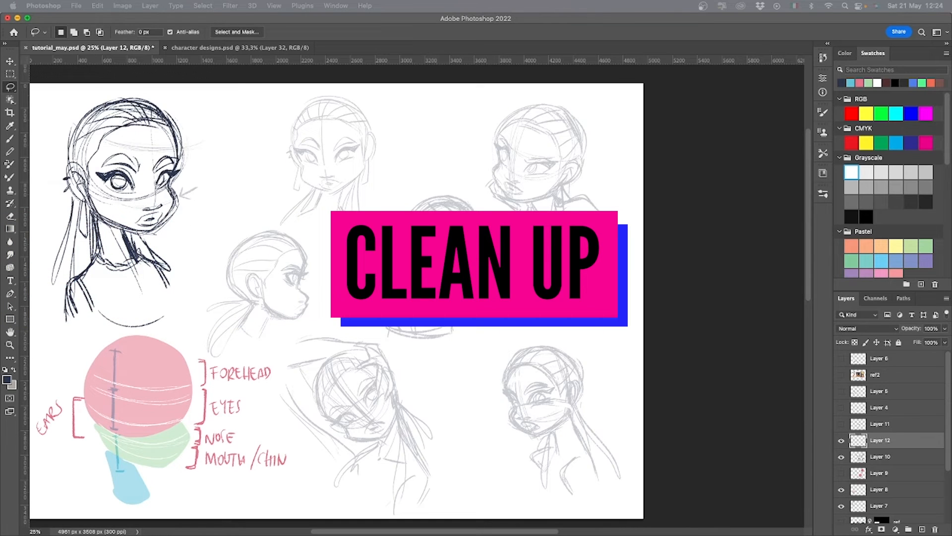
left_click(564, 385)
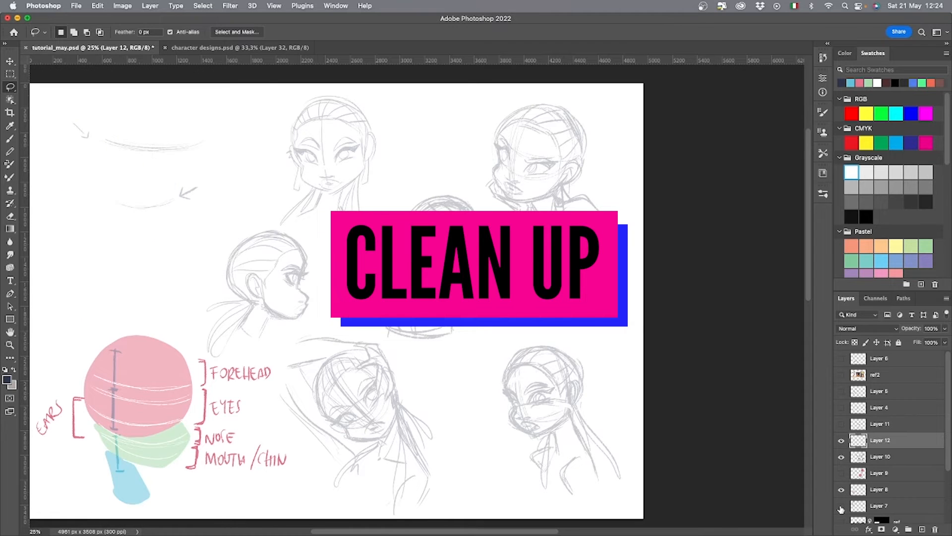
left_click(879, 505)
left_click(944, 342)
left_click_drag(931, 343, 906, 343)
left_click(922, 529)
key("super+plus")
key("super+plus")
left_click_drag(275, 305, 737, 461)
key("b")
mouse_move(346, 323)
left_mouse_down()
mouse_move(244, 290)
mouse_move(220, 246)
left_mouse_up()
key("super+z")
key("super+z")
left_click_drag(344, 326, 223, 259)
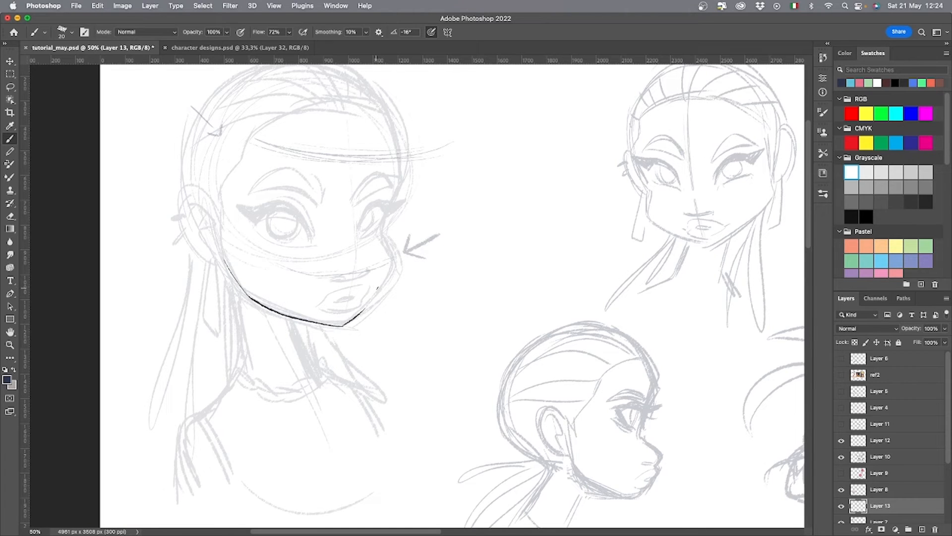
key("super+z")
Ink the first head's nose, lips and both eyes, filling the upper lids as thick winged lashes.
mouse_move(339, 300)
left_mouse_down()
mouse_move(320, 303)
mouse_move(369, 290)
mouse_move(358, 307)
mouse_move(320, 309)
mouse_move(333, 280)
mouse_move(372, 272)
left_mouse_up()
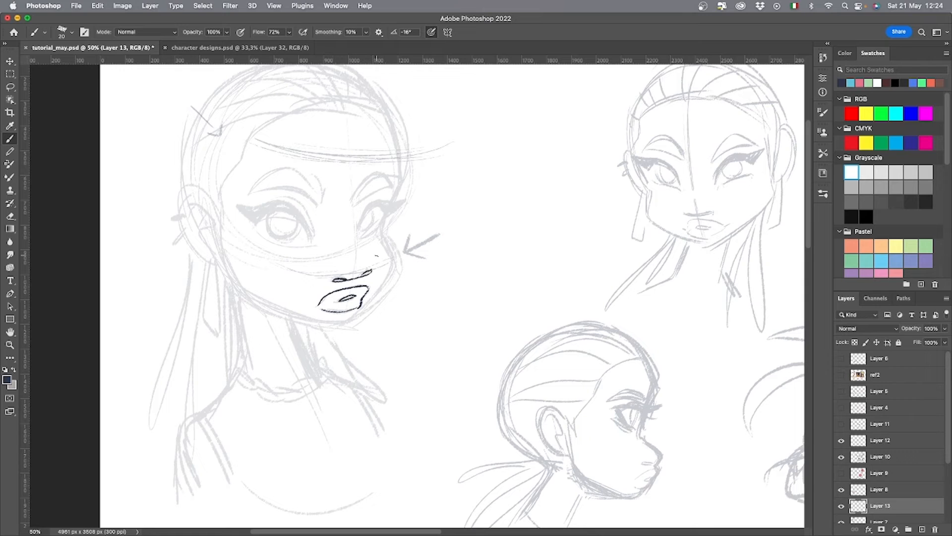
mouse_move(312, 247)
left_mouse_down()
mouse_move(268, 240)
mouse_move(311, 235)
mouse_move(307, 225)
mouse_move(230, 201)
left_mouse_up()
mouse_move(360, 242)
left_mouse_down()
mouse_move(382, 219)
mouse_move(369, 205)
mouse_move(401, 195)
left_mouse_up()
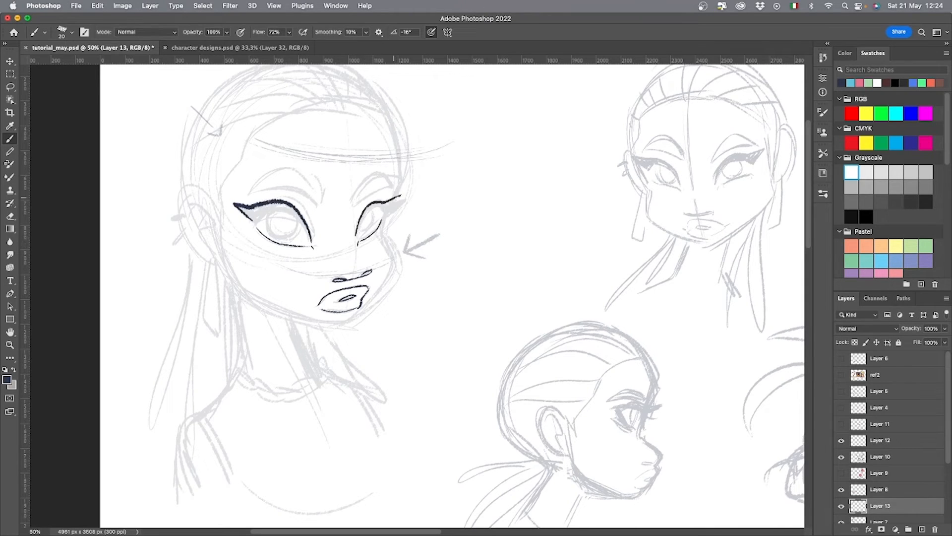
left_click_drag(357, 226, 399, 196)
mouse_move(310, 237)
left_mouse_down()
mouse_move(285, 206)
mouse_move(293, 208)
mouse_move(248, 221)
mouse_move(255, 210)
left_mouse_up()
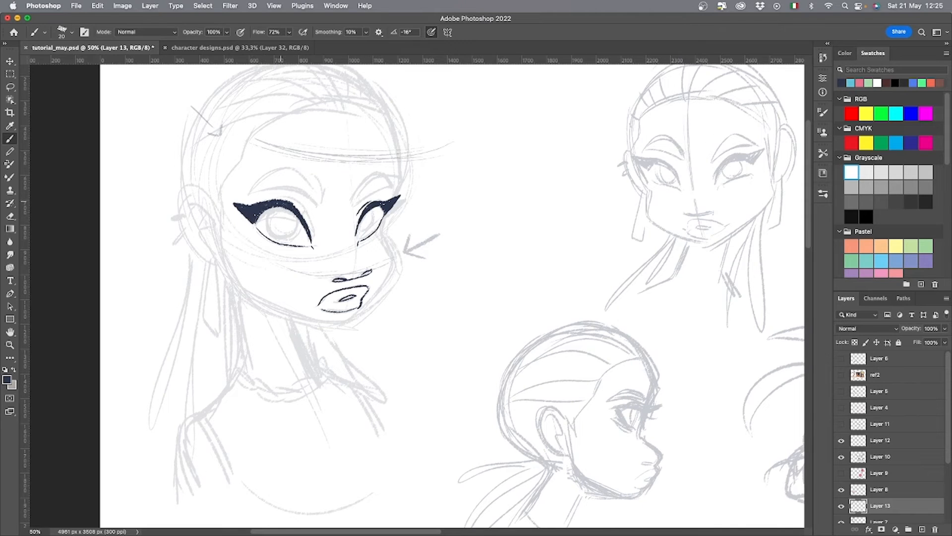
Ink the first head's arched eyebrows and the round irises over the faded sketch.
left_click_drag(352, 207, 392, 191)
mouse_move(353, 193)
left_mouse_down()
mouse_move(350, 210)
mouse_move(392, 189)
left_mouse_up()
mouse_move(322, 207)
left_mouse_down()
mouse_move(319, 186)
mouse_move(250, 192)
mouse_move(276, 239)
mouse_move(287, 208)
left_mouse_up()
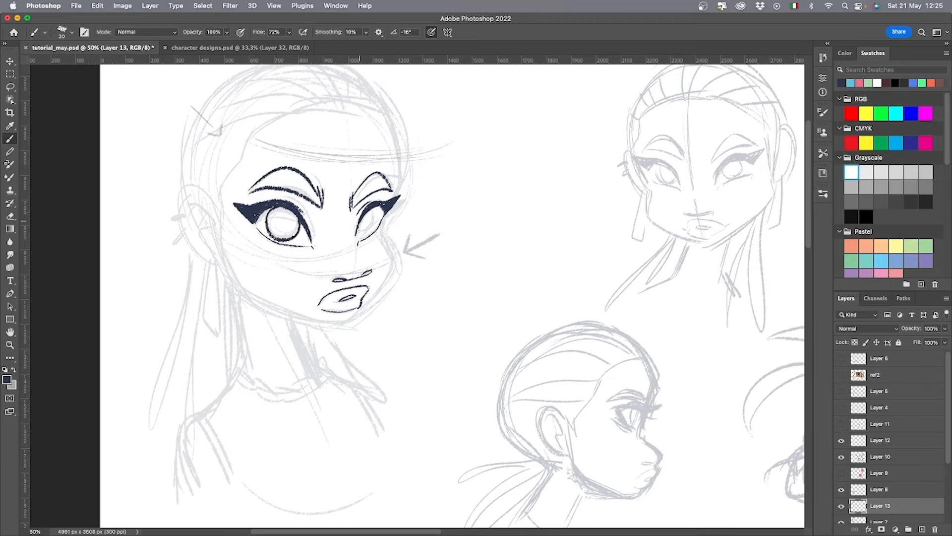
key("ctrl+z")
Ink the first head's far cheek and jaw contour down to the chin and back to the near ear.
mouse_move(376, 209)
left_mouse_down()
mouse_move(360, 236)
mouse_move(375, 212)
mouse_move(396, 256)
mouse_move(354, 318)
mouse_move(293, 320)
mouse_move(237, 287)
left_mouse_up()
key("ctrl+z")
mouse_move(343, 325)
left_mouse_down()
mouse_move(247, 294)
mouse_move(222, 256)
left_mouse_up()
Ink the first head's hairline around the forehead and the near ear with its inner folds.
left_click_drag(447, 266, 444, 375)
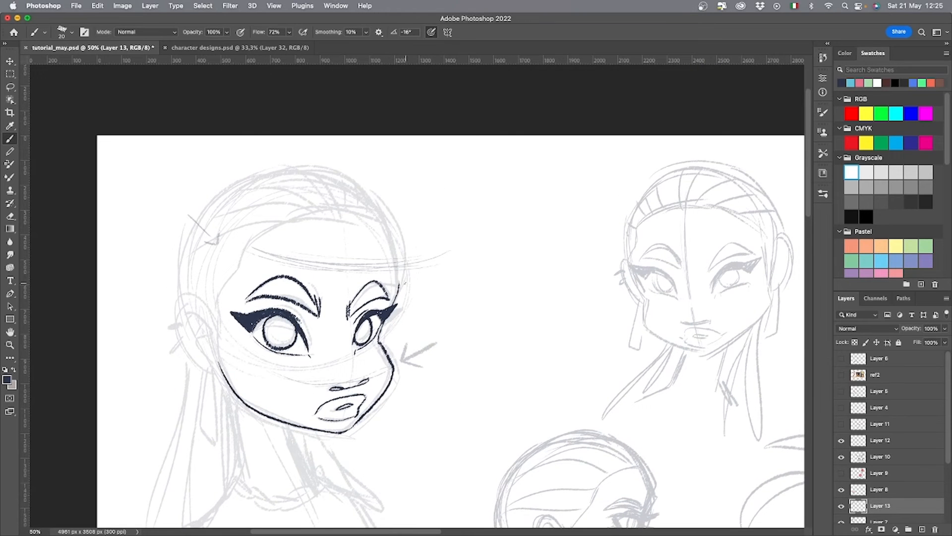
mouse_move(400, 283)
left_mouse_down()
mouse_move(394, 253)
mouse_move(248, 248)
mouse_move(213, 319)
mouse_move(219, 371)
mouse_move(209, 337)
left_mouse_up()
mouse_move(185, 317)
left_mouse_down()
mouse_move(211, 335)
mouse_move(205, 325)
left_mouse_up()
left_click_drag(197, 344, 207, 332)
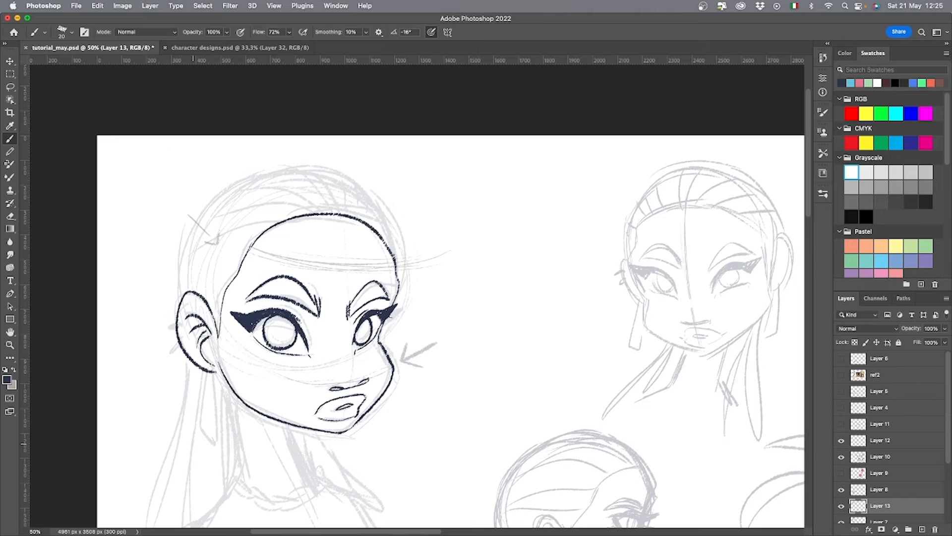
Ink the line beside the far eye, and add a long hanging earring and two small ear cuffs to the near ear.
left_click_drag(386, 347, 391, 315)
left_click_drag(213, 375, 213, 440)
mouse_move(208, 368)
left_mouse_down()
mouse_move(212, 439)
mouse_move(205, 386)
mouse_move(214, 388)
left_mouse_up()
key("e")
key("b")
key("e")
mouse_move(184, 340)
left_mouse_down()
mouse_move(175, 353)
mouse_move(174, 330)
left_mouse_up()
right_click(191, 345)
key("b")
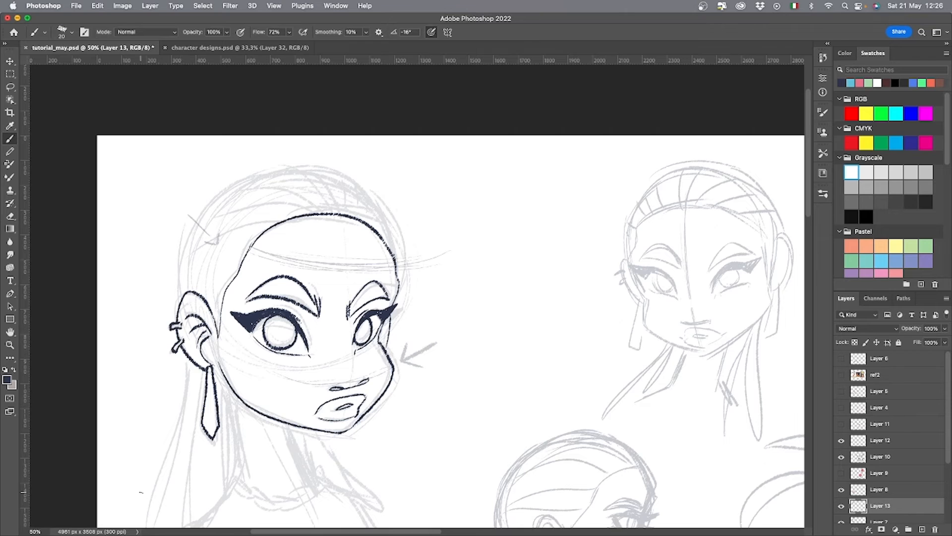
Ink the first head's skull outline and the combed-back hair strands running from the hairline.
left_click_drag(467, 399, 480, 295)
key("super+z")
mouse_move(411, 189)
left_mouse_down()
mouse_move(414, 127)
mouse_move(331, 72)
mouse_move(206, 179)
left_mouse_up()
left_click_drag(469, 300, 472, 464)
key("super+z")
mouse_move(414, 360)
left_mouse_down()
mouse_move(337, 239)
mouse_move(195, 342)
left_mouse_up()
left_click_drag(197, 296, 194, 361)
left_click_drag(340, 241, 356, 278)
mouse_move(305, 244)
left_mouse_down()
mouse_move(368, 282)
mouse_move(243, 246)
left_mouse_up()
left_click_drag(309, 281, 207, 292)
left_click_drag(284, 295, 201, 345)
Ink both sides of the first head's neck and a braided necklace around its base.
left_click_drag(388, 442, 374, 242)
left_click_drag(218, 239, 225, 239)
mouse_move(231, 246)
left_mouse_down()
mouse_move(243, 340)
mouse_move(257, 364)
left_mouse_up()
key("super+z")
left_click_drag(256, 350, 274, 367)
left_click_drag(257, 369, 307, 380)
mouse_move(291, 366)
left_mouse_down()
mouse_move(325, 347)
mouse_move(331, 330)
left_mouse_up()
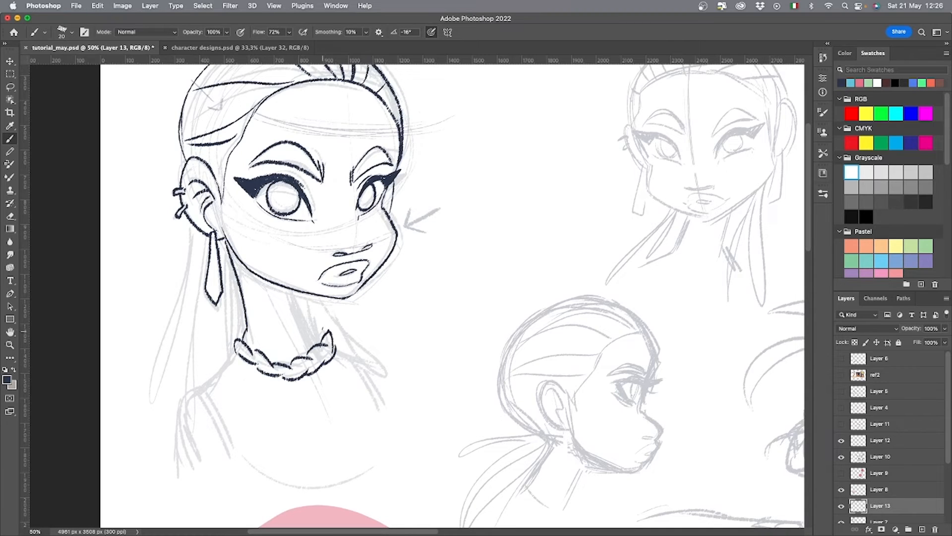
left_click_drag(303, 294, 319, 342)
Ink the first figure's shoulders and upper arms, and add double lines for the straps of the top.
mouse_move(233, 351)
left_mouse_down()
mouse_move(200, 384)
mouse_move(191, 477)
left_mouse_up()
left_click_drag(334, 351, 416, 441)
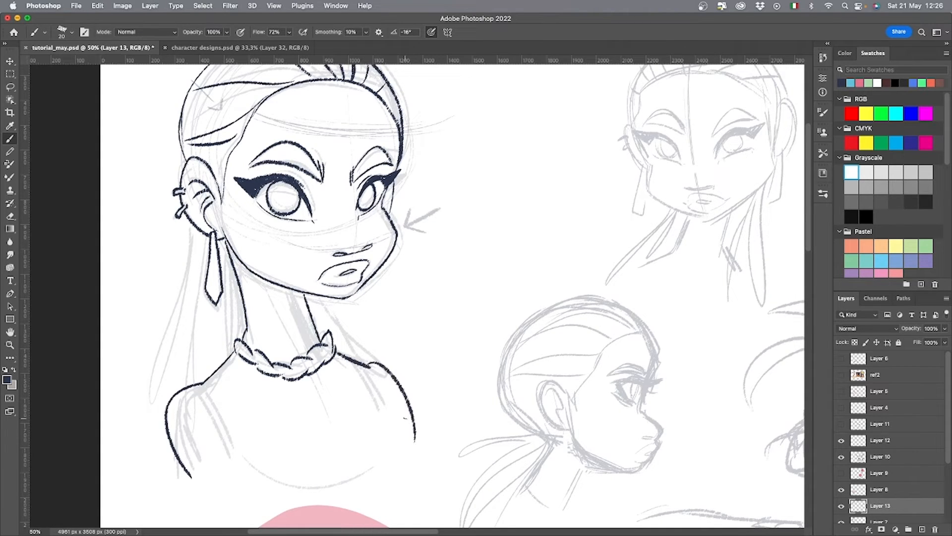
left_click_drag(204, 385, 233, 457)
left_click_drag(205, 377, 236, 462)
left_click_drag(361, 365, 379, 435)
left_click_drag(367, 365, 384, 460)
Ink the first figure's long ponytail strands falling behind the neck on both sides.
mouse_move(194, 229)
left_mouse_down()
mouse_move(154, 460)
mouse_move(164, 382)
left_mouse_up()
left_click_drag(205, 239, 199, 374)
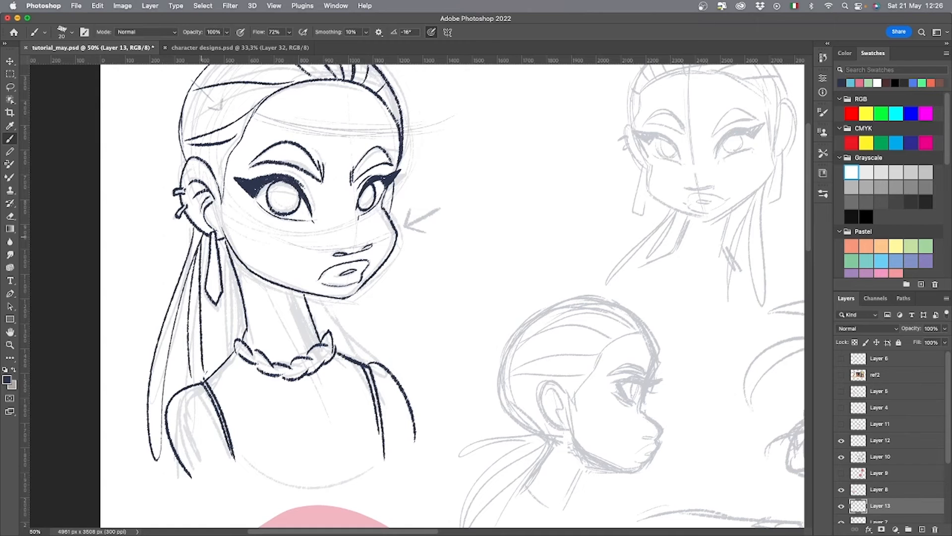
left_click_drag(217, 300, 210, 367)
left_click_drag(231, 251, 229, 356)
left_click_drag(327, 299, 416, 408)
mouse_move(313, 297)
left_mouse_down()
mouse_move(364, 357)
mouse_move(324, 331)
left_mouse_up()
mouse_move(339, 337)
left_mouse_down()
mouse_move(356, 359)
mouse_move(320, 425)
left_mouse_up()
On Layer 12, ink the front-facing second head's cheek and jaw contour, nose and lips.
key("super+minus")
left_click_drag(571, 418, 439, 357)
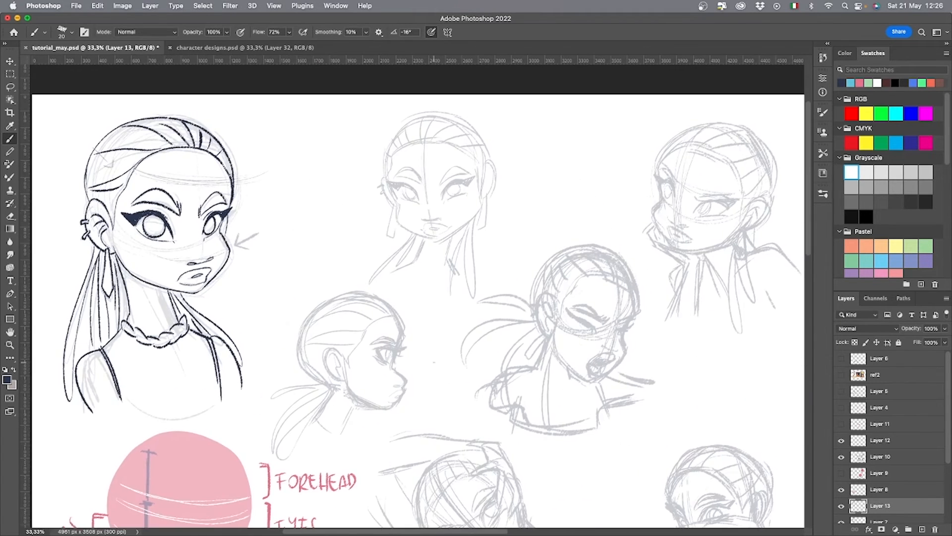
left_click(842, 457)
left_click(842, 457)
left_click(880, 440)
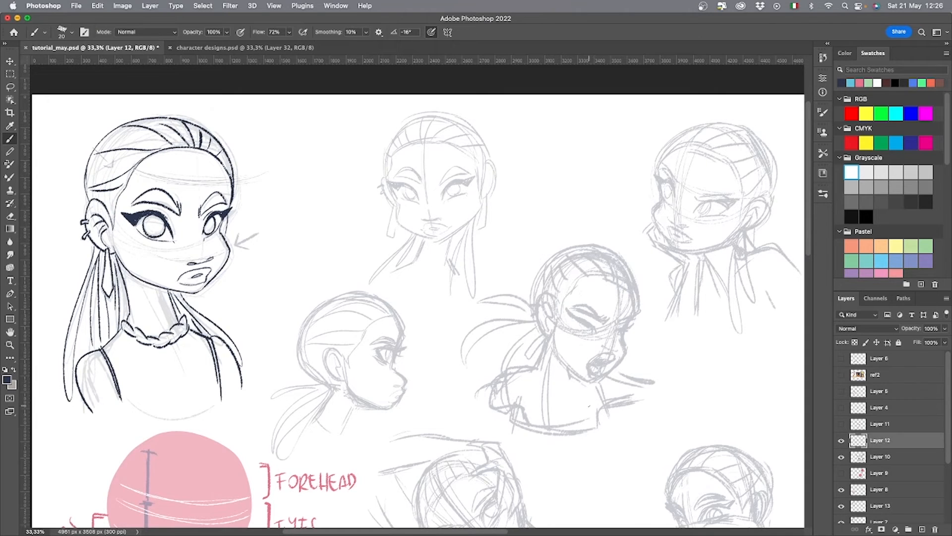
mouse_move(559, 260)
left_mouse_down()
mouse_move(530, 298)
mouse_move(661, 329)
mouse_move(714, 328)
left_mouse_up()
key("super+plus")
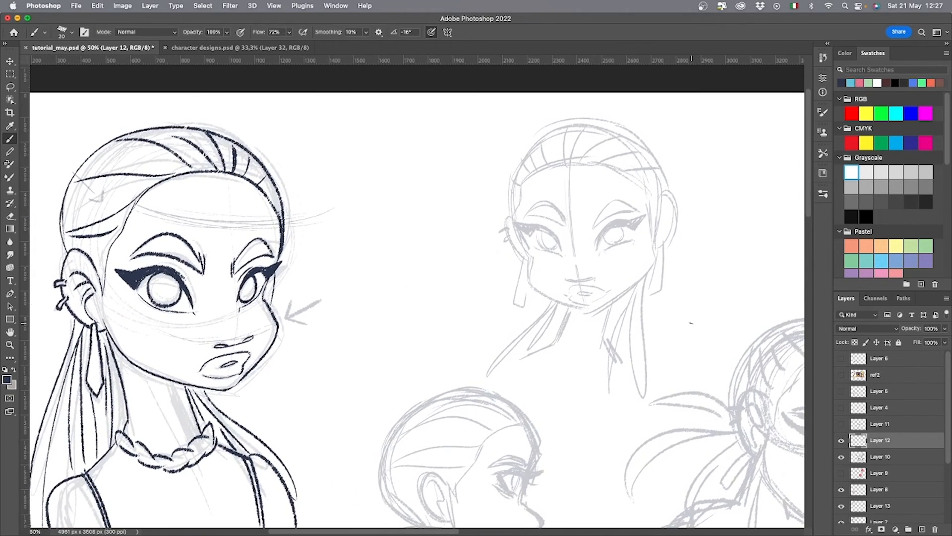
left_click_drag(591, 310, 651, 267)
left_click_drag(529, 273, 588, 310)
left_click_drag(651, 272, 645, 189)
mouse_move(518, 189)
left_mouse_down()
mouse_move(530, 260)
mouse_move(597, 277)
mouse_move(601, 298)
mouse_move(606, 292)
left_mouse_up()
key("super+z")
key("super+z")
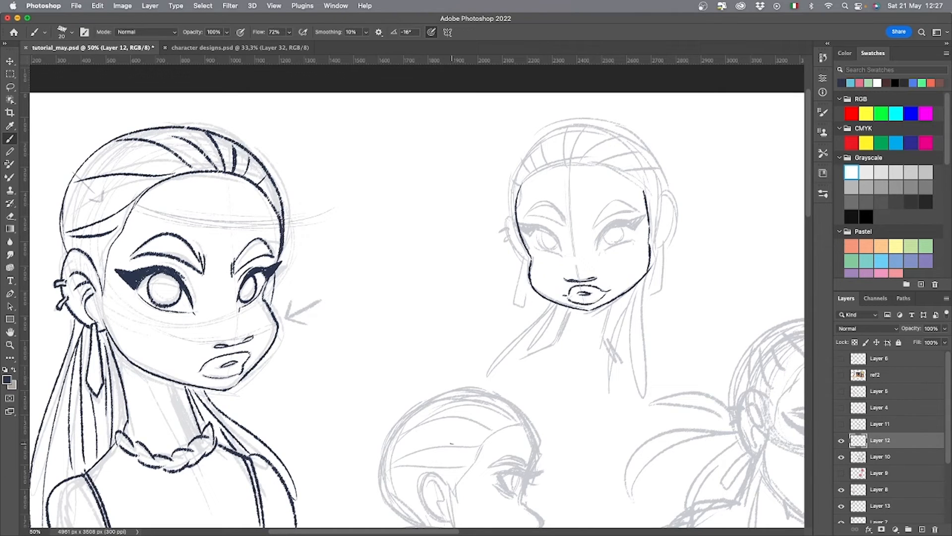
On a new layer, draw enlarged nose and lip shapes in pink beside the first head.
left_click(859, 83)
left_click(921, 529)
left_click_drag(313, 346, 369, 341)
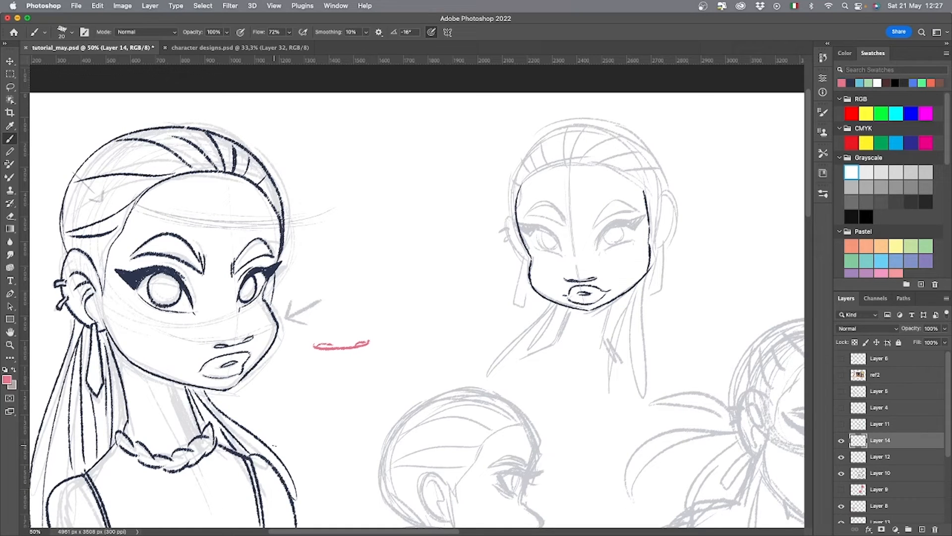
mouse_move(328, 392)
left_mouse_down()
mouse_move(376, 390)
mouse_move(373, 403)
left_mouse_up()
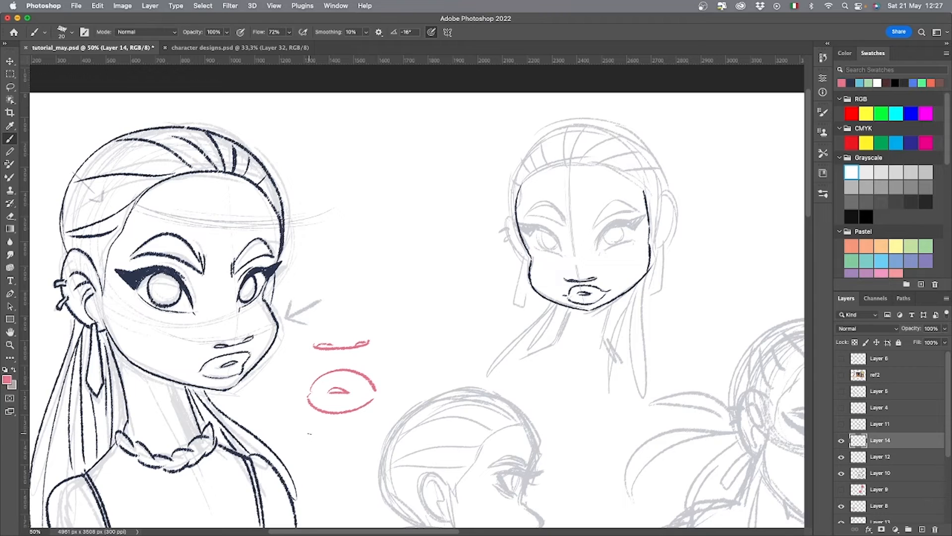
Draw an enlarged winged eye and a bunch of ponytail strands in pink above the nose and lip shapes.
left_click_drag(389, 295, 422, 266)
mouse_move(368, 301)
left_mouse_down()
mouse_move(398, 250)
mouse_move(423, 258)
mouse_move(426, 237)
left_mouse_up()
left_click_drag(382, 252, 424, 241)
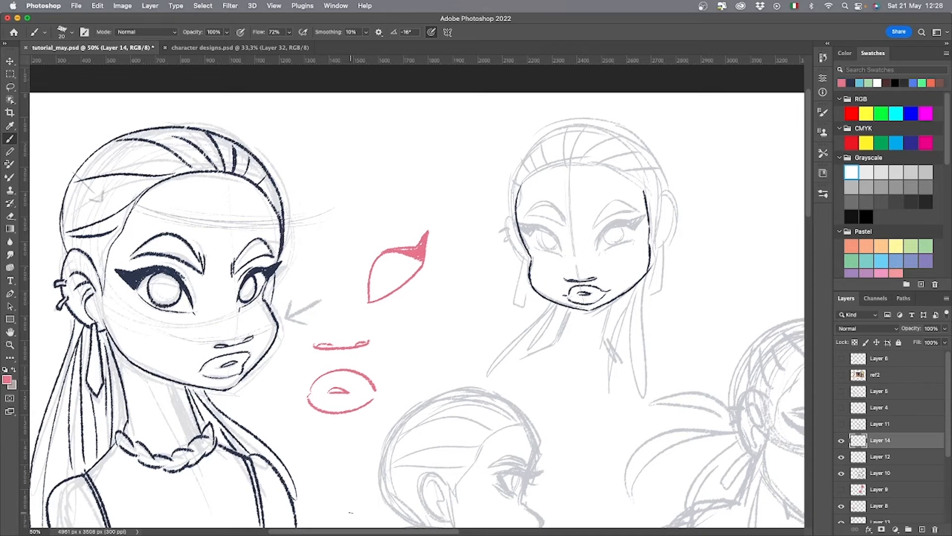
mouse_move(370, 139)
left_mouse_down()
mouse_move(341, 220)
mouse_move(368, 144)
left_mouse_up()
mouse_move(368, 132)
left_mouse_down()
mouse_move(321, 224)
mouse_move(365, 136)
left_mouse_up()
left_click_drag(367, 125, 365, 130)
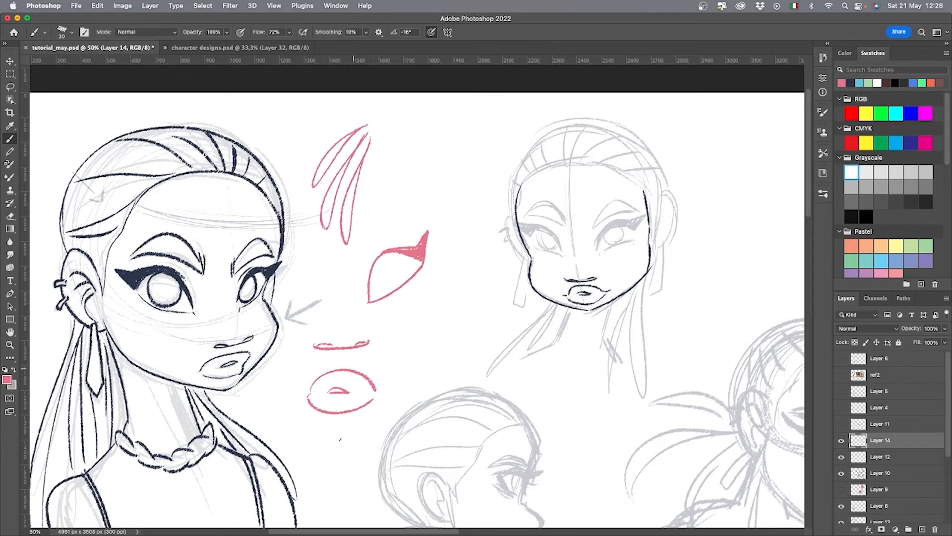
In dark blue, draw arrows pointing at the pink details and handwrite the note "distinctive elements" beside them.
left_click(850, 81)
left_click_drag(426, 155, 392, 162)
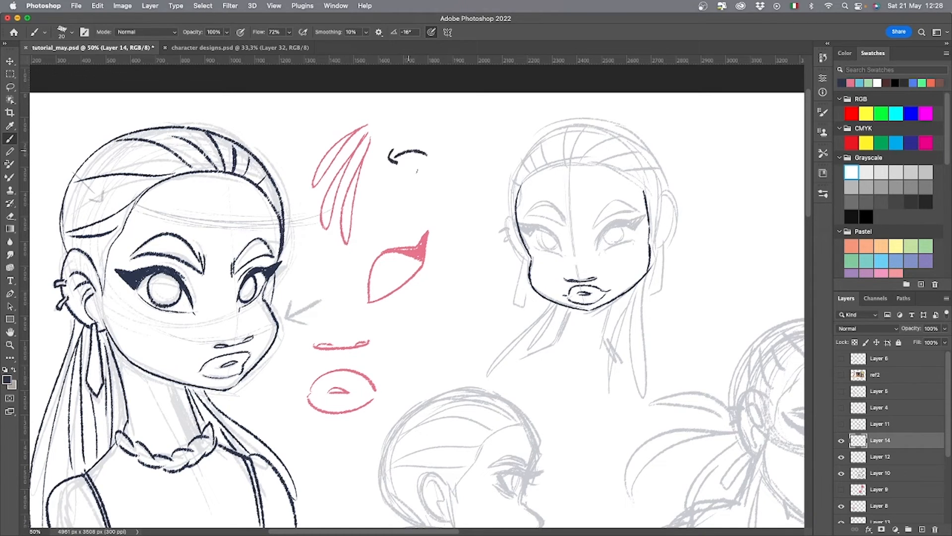
mouse_move(431, 188)
left_mouse_down()
mouse_move(403, 220)
mouse_move(410, 229)
left_mouse_up()
mouse_move(427, 294)
left_mouse_down()
mouse_move(395, 346)
mouse_move(387, 384)
left_mouse_up()
mouse_move(419, 114)
left_mouse_down()
mouse_move(416, 136)
mouse_move(475, 113)
left_mouse_up()
left_click_drag(423, 162, 505, 154)
On Layer 12, ink the second figure's neck, shoulders and the double strap lines of the top.
left_click(854, 458)
left_click_drag(656, 452, 579, 471)
mouse_move(489, 326)
left_mouse_down()
mouse_move(480, 354)
mouse_move(434, 379)
left_mouse_up()
mouse_move(535, 322)
left_mouse_down()
mouse_move(529, 364)
mouse_move(546, 388)
left_mouse_up()
left_click_drag(533, 421, 578, 345)
left_click_drag(484, 300, 484, 326)
left_click_drag(491, 297, 489, 326)
left_click_drag(589, 315, 585, 338)
mouse_move(593, 311)
left_mouse_down()
mouse_move(589, 344)
mouse_move(500, 466)
left_mouse_up()
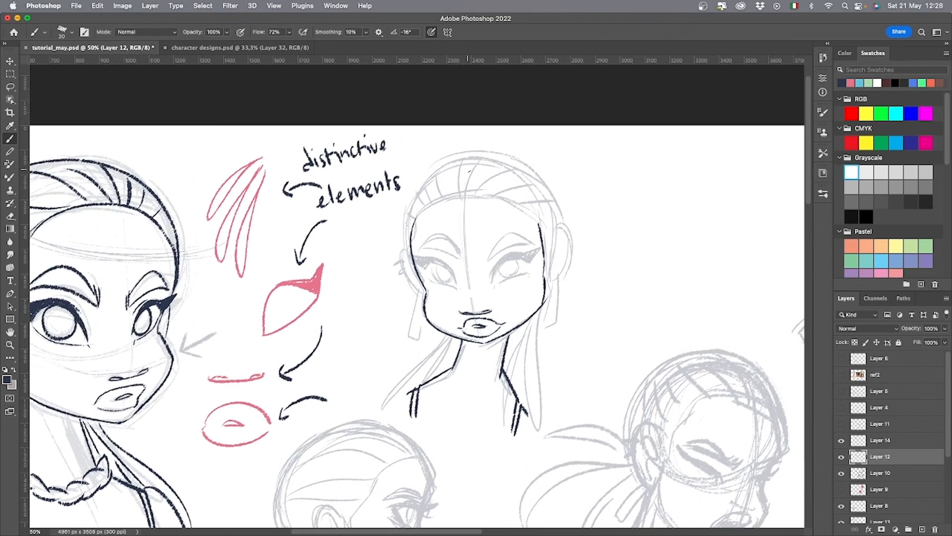
Outline both of the second head's eyes and darken the left eye's winged upper lash.
mouse_move(494, 286)
left_mouse_down()
mouse_move(527, 269)
mouse_move(521, 255)
left_mouse_up()
mouse_move(433, 277)
left_mouse_down()
mouse_move(460, 286)
mouse_move(453, 269)
mouse_move(539, 247)
left_mouse_up()
key("super+z")
mouse_move(538, 249)
left_mouse_down()
mouse_move(527, 265)
mouse_move(515, 253)
left_mouse_up()
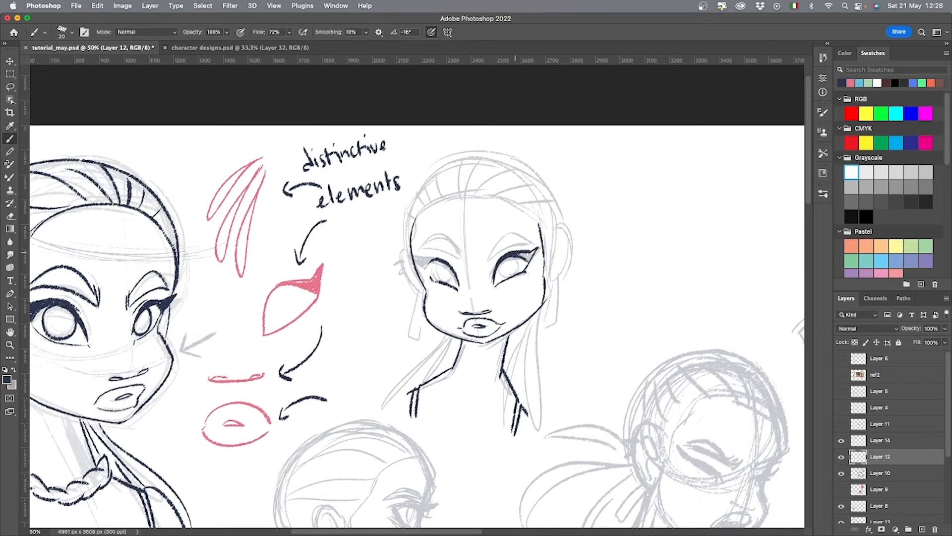
mouse_move(451, 262)
left_mouse_down()
mouse_move(422, 272)
mouse_move(436, 261)
mouse_move(429, 268)
left_mouse_up()
left_click_drag(491, 259, 532, 239)
left_click_drag(517, 244, 527, 243)
key("super+z")
key("super+z")
key("super+z")
Clean up the tip of the second head's left eye wing with the Eraser and ink the left eyebrow.
key("super+z")
key("e")
mouse_move(412, 253)
left_mouse_down()
mouse_move(437, 256)
mouse_move(422, 270)
mouse_move(463, 259)
mouse_move(426, 243)
left_mouse_up()
key("b")
mouse_move(425, 251)
left_mouse_down()
mouse_move(449, 247)
mouse_move(462, 258)
left_mouse_up()
key("super+z")
key("super+z")
key("super+z")
mouse_move(463, 257)
left_mouse_down()
mouse_move(457, 242)
mouse_move(530, 242)
mouse_move(484, 271)
left_mouse_up()
key("super+z")
key("super+z")
Erase the second head's right upper lid and redraw it as a thick winged lash.
left_click_drag(486, 266, 532, 242)
key("e")
left_click_drag(514, 252, 495, 283)
mouse_move(531, 245)
left_mouse_down()
mouse_move(516, 260)
mouse_move(532, 255)
mouse_move(525, 270)
left_mouse_up()
key("b")
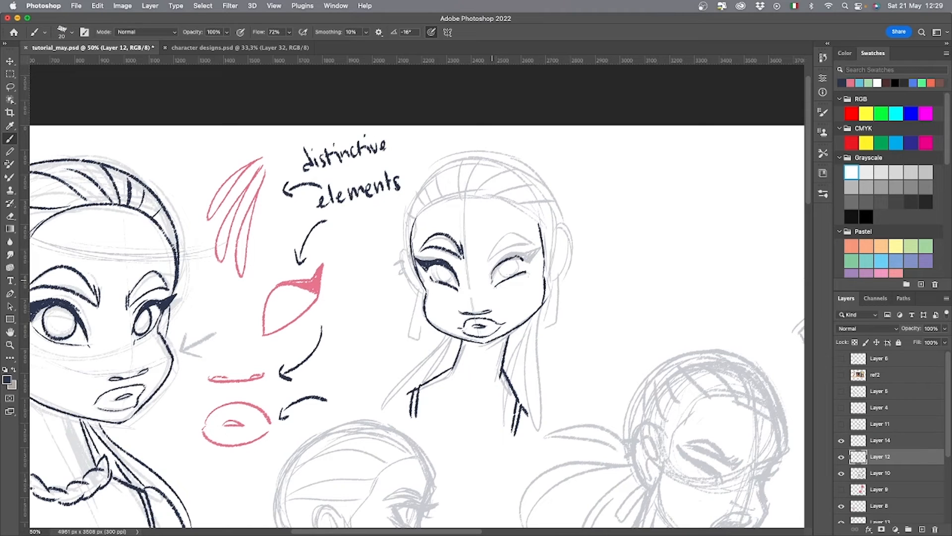
left_click_drag(492, 281, 514, 256)
mouse_move(498, 263)
left_mouse_down()
mouse_move(539, 248)
mouse_move(526, 263)
mouse_move(538, 248)
left_mouse_up()
key("super+z")
left_click_drag(539, 248, 529, 261)
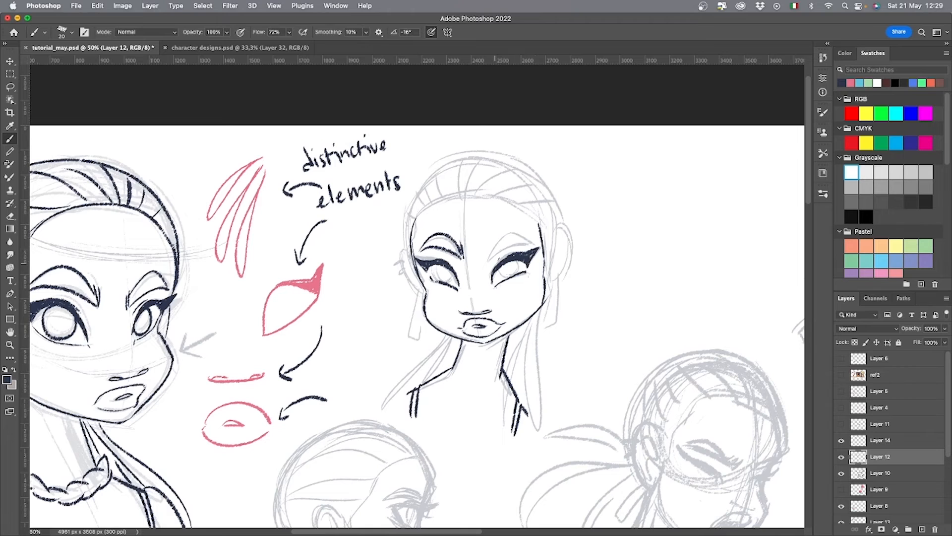
key("super+z")
mouse_move(486, 261)
left_mouse_down()
mouse_move(532, 243)
mouse_move(491, 249)
left_mouse_up()
key("super+z")
mouse_move(485, 260)
left_mouse_down()
mouse_move(488, 249)
mouse_move(530, 243)
left_mouse_up()
key("super+z")
key("super+z")
key("super+z")
key("super+z")
left_click_drag(484, 263, 534, 247)
key("super+z")
left_click_drag(484, 266, 535, 243)
key("super+z")
key("super+z")
key("super+z")
Ink the second head's right eyebrow and the curved hairline across the forehead.
mouse_move(484, 264)
left_mouse_down()
mouse_move(533, 243)
mouse_move(488, 249)
left_mouse_up()
left_click_drag(485, 257, 531, 238)
mouse_move(415, 213)
left_mouse_down()
mouse_move(500, 195)
mouse_move(529, 212)
left_mouse_up()
left_click_drag(527, 212, 540, 238)
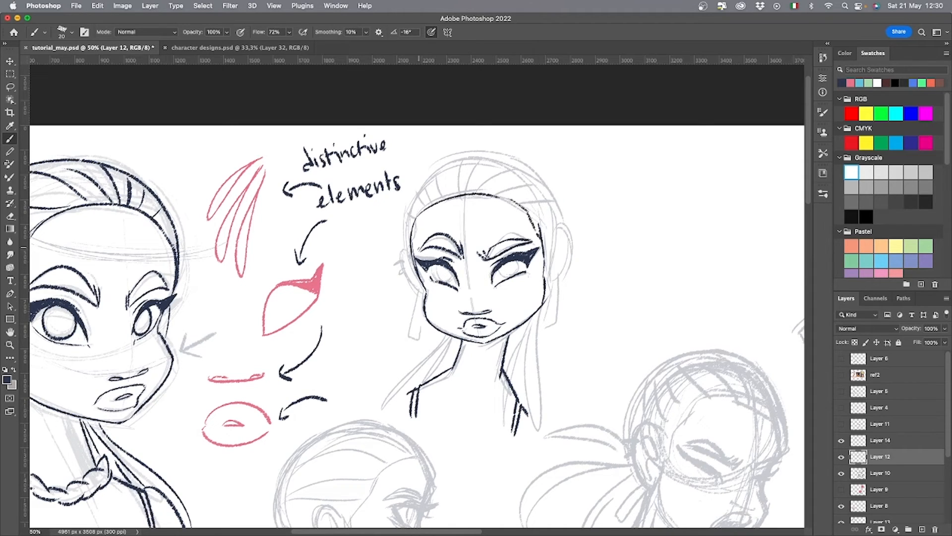
Refine the ends of the second head's hairline and ink its skull outline, hair strands and ear.
mouse_move(417, 217)
left_mouse_down()
mouse_move(415, 248)
mouse_move(411, 236)
left_mouse_up()
key("e")
left_click_drag(539, 223, 541, 235)
key("b")
mouse_move(468, 171)
left_mouse_down()
mouse_move(462, 198)
mouse_move(450, 196)
left_mouse_up()
mouse_move(483, 157)
left_mouse_down()
mouse_move(471, 188)
mouse_move(407, 265)
mouse_move(410, 214)
left_mouse_up()
mouse_move(421, 189)
left_mouse_down()
mouse_move(547, 188)
mouse_move(552, 291)
mouse_move(547, 280)
mouse_move(631, 267)
mouse_move(627, 252)
left_mouse_up()
key("super+z")
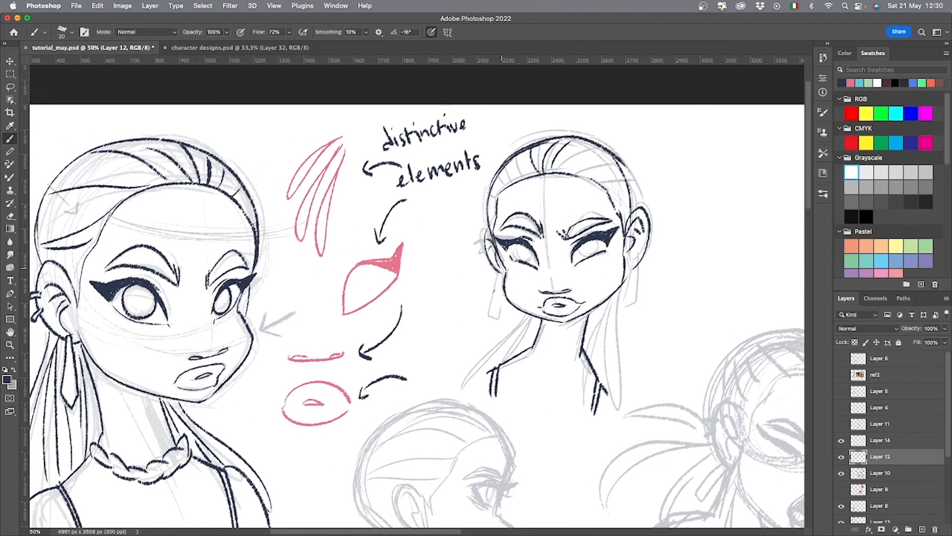
Ink the second head's drop earrings and ear piercing, and draw the irises in both eyes.
left_click_drag(497, 268, 501, 300)
left_click_drag(478, 237, 486, 255)
left_click_drag(621, 259, 624, 309)
left_click_drag(645, 223, 636, 265)
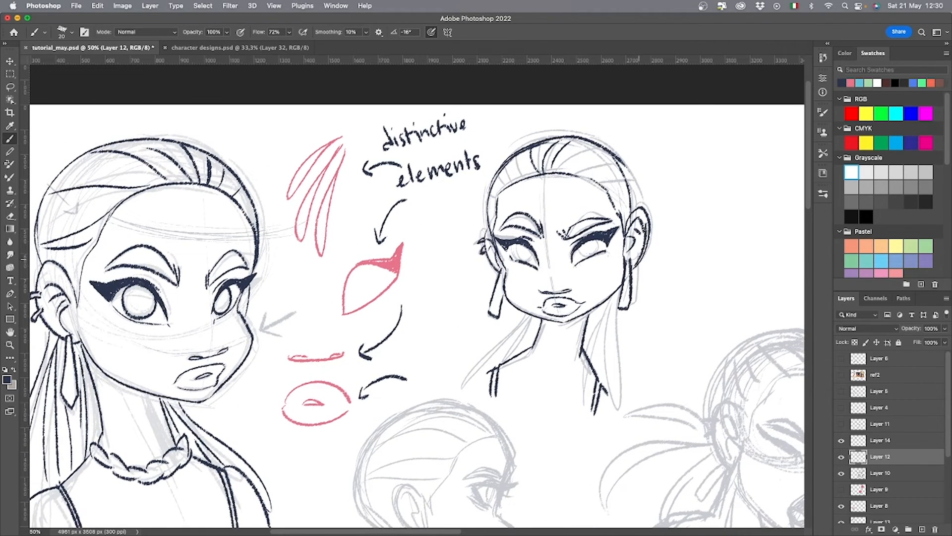
key("e")
key("b")
left_click_drag(658, 338, 507, 341)
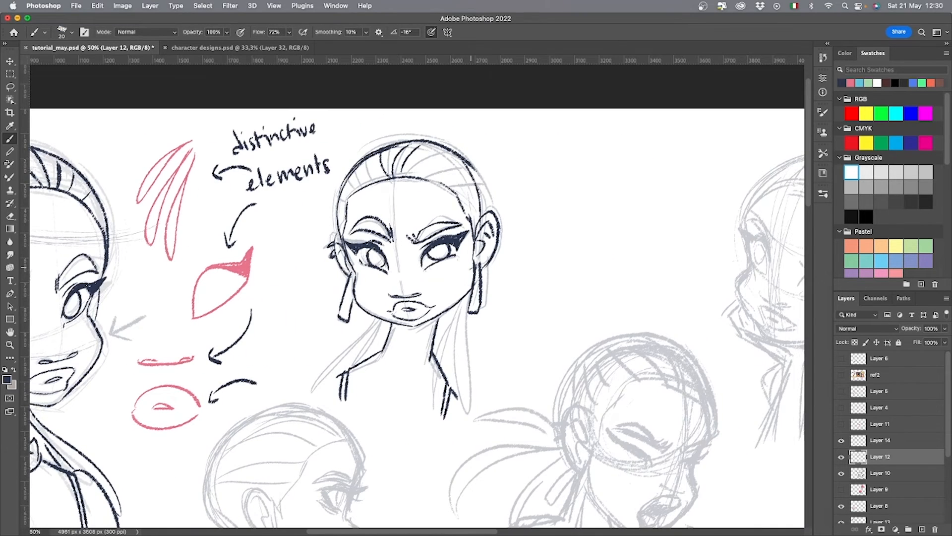
Ink the long hair strands falling behind the neck on both sides of the second head.
left_click_drag(524, 351, 493, 297)
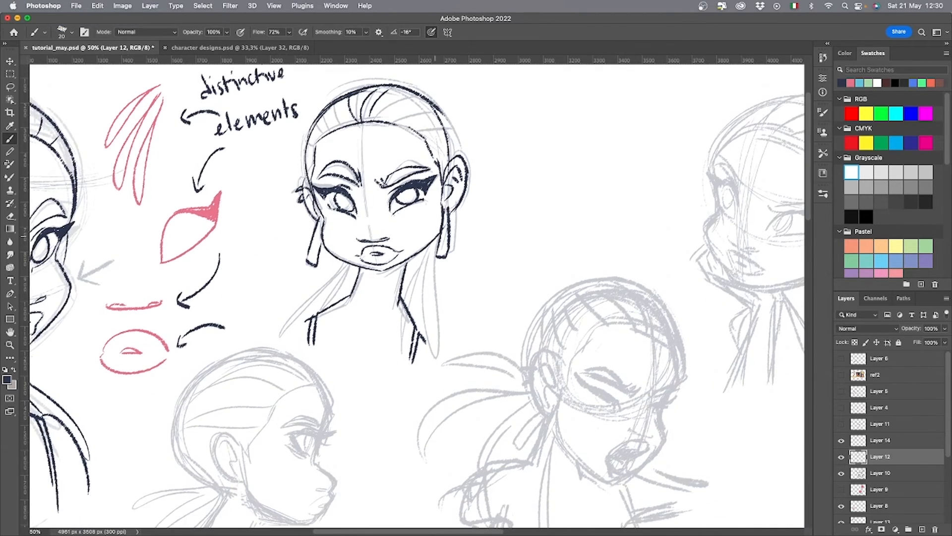
left_click_drag(436, 238, 427, 374)
mouse_move(414, 252)
left_mouse_down()
mouse_move(428, 326)
mouse_move(420, 303)
left_mouse_up()
mouse_move(347, 266)
left_mouse_down()
mouse_move(295, 306)
mouse_move(281, 337)
left_mouse_up()
mouse_move(350, 268)
left_mouse_down()
mouse_move(324, 309)
mouse_move(340, 297)
left_mouse_up()
left_click_drag(353, 266, 340, 297)
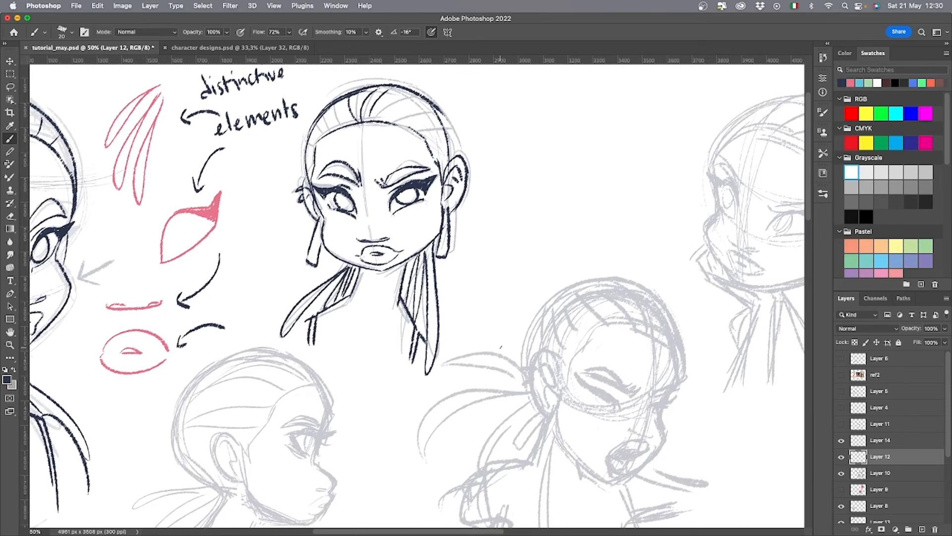
Ink the profile head's forehead contour, eyebrow and winged eye over the grey sketch.
key("super+minus")
left_click_drag(537, 418, 520, 414)
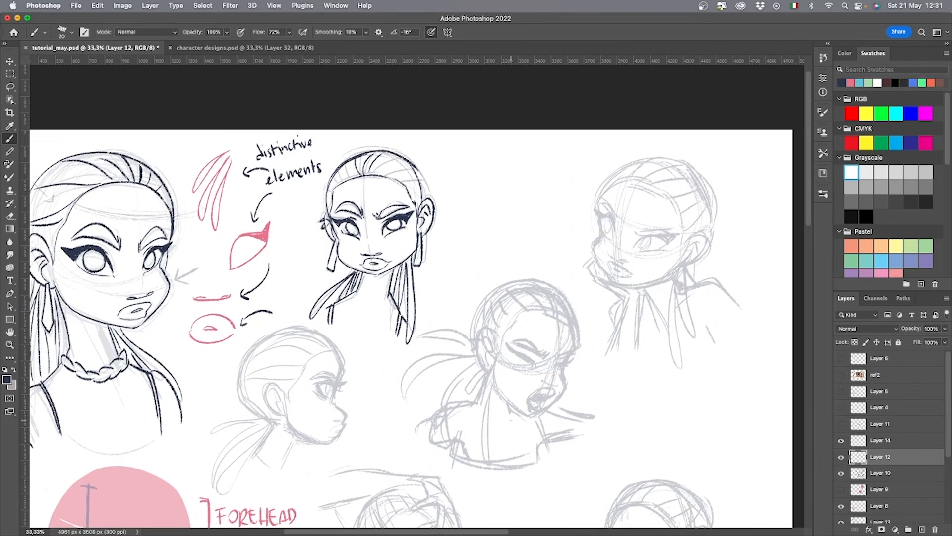
left_click_drag(407, 462, 526, 465)
key("super+plus")
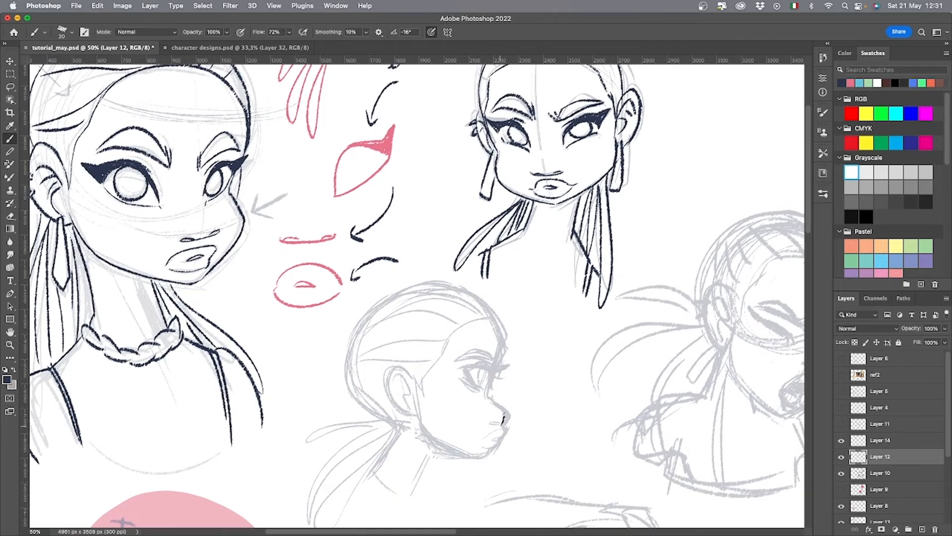
mouse_move(488, 397)
left_mouse_down()
mouse_move(501, 343)
mouse_move(485, 310)
left_mouse_up()
mouse_move(494, 354)
left_mouse_down()
mouse_move(456, 355)
mouse_move(478, 387)
mouse_move(487, 370)
left_mouse_up()
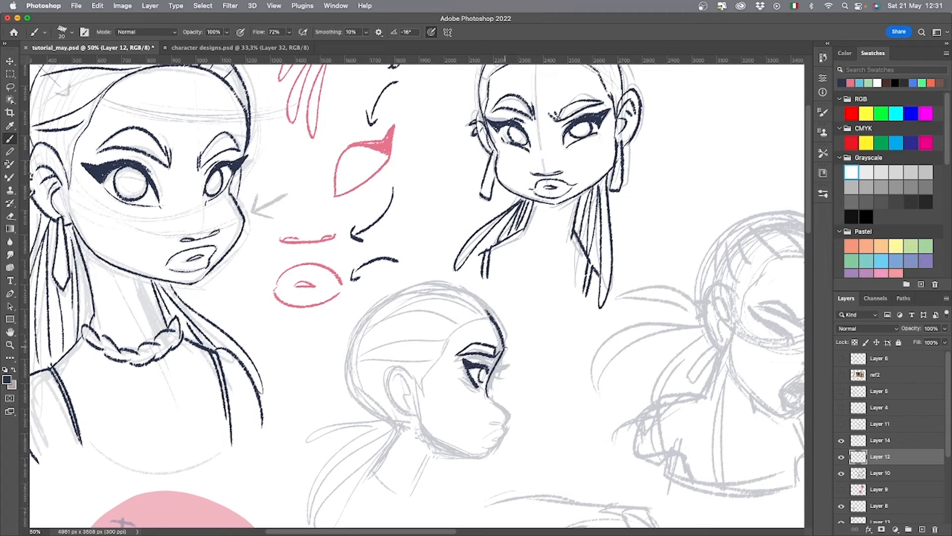
Ink the profile head's nose, lips, chin and jawline back towards the ear.
mouse_move(487, 395)
left_mouse_down()
mouse_move(509, 423)
mouse_move(486, 449)
mouse_move(502, 447)
mouse_move(422, 422)
left_mouse_up()
key("super+z")
key("super+z")
key("super+z")
key("super+z")
left_click_drag(478, 455, 421, 422)
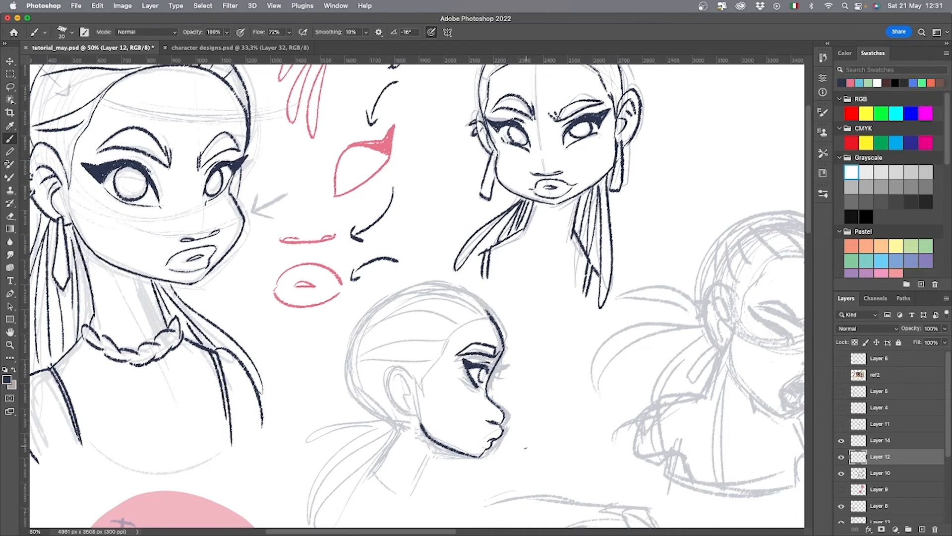
mouse_move(423, 375)
left_mouse_down()
mouse_move(456, 321)
mouse_move(485, 316)
mouse_move(527, 395)
mouse_move(444, 412)
mouse_move(409, 466)
left_mouse_up()
key("super+z")
key("super+z")
left_click_drag(511, 443, 472, 363)
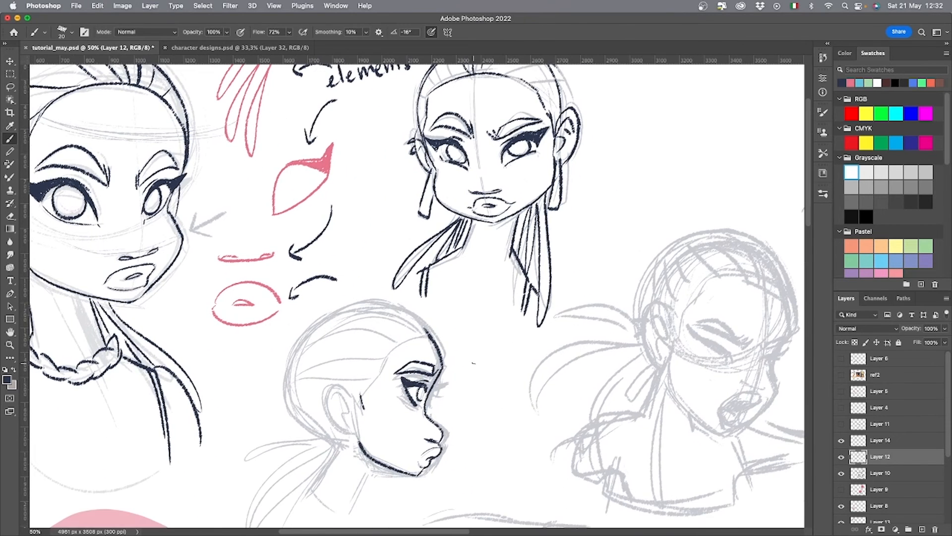
Select the profile head's eye with the Lasso and nudge it slightly back from the face contour.
key("l")
mouse_move(412, 415)
left_mouse_down()
mouse_move(441, 366)
mouse_move(423, 415)
mouse_move(422, 406)
left_mouse_up()
key("v")
key("super+d")
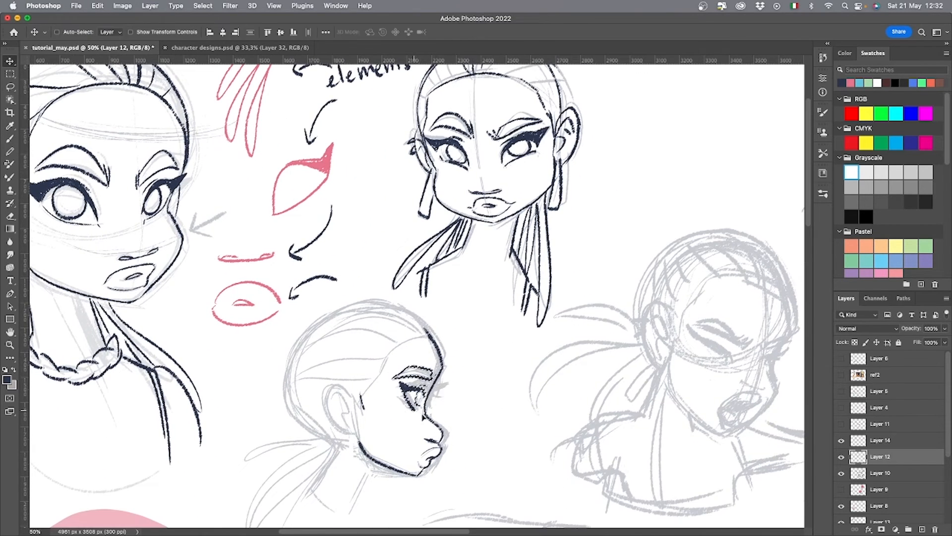
Ink the profile head's hairline from the ear up to the forehead and outline the ear.
key("b")
left_click_drag(361, 396, 426, 328)
left_click_drag(475, 352, 489, 327)
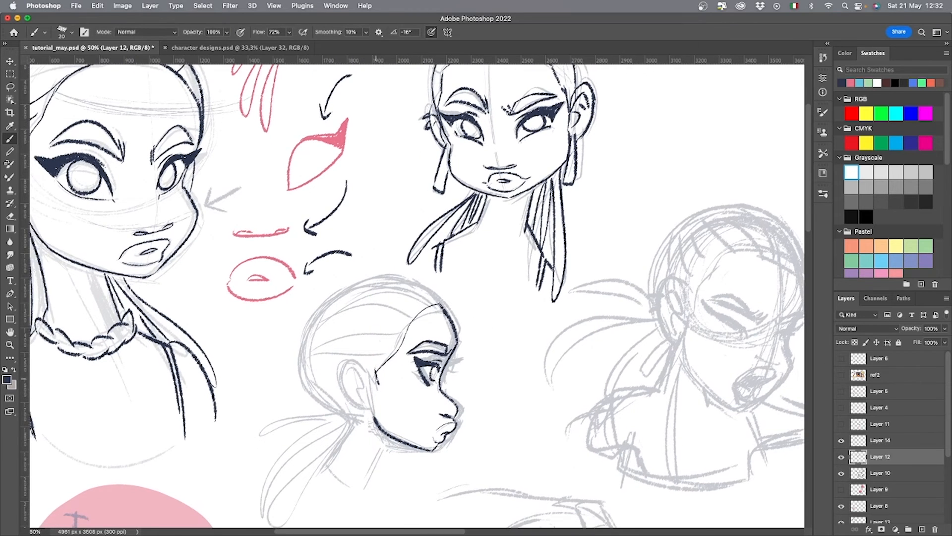
mouse_move(377, 383)
left_mouse_down()
mouse_move(371, 408)
mouse_move(370, 385)
left_mouse_up()
mouse_move(358, 374)
left_mouse_down()
mouse_move(365, 383)
mouse_move(355, 364)
mouse_move(351, 373)
left_mouse_up()
Ink the profile head's skull outline down into the back of the neck and draw its drop earring.
mouse_move(364, 405)
left_mouse_down()
mouse_move(373, 408)
mouse_move(346, 410)
mouse_move(296, 318)
left_mouse_up()
scroll(373, 408, "down", 1)
key("super+z")
mouse_move(440, 299)
left_mouse_down()
mouse_move(303, 313)
mouse_move(348, 408)
mouse_move(326, 454)
left_mouse_up()
left_click_drag(342, 437, 361, 382)
Ink the combed-back hair strands across the profile head, redrawing the ones that miss the sketch.
left_click_drag(425, 265, 320, 301)
mouse_move(416, 289)
left_mouse_down()
mouse_move(317, 305)
mouse_move(350, 334)
mouse_move(342, 329)
left_mouse_up()
key("super+z")
key("super+z")
left_click_drag(449, 244, 367, 226)
mouse_move(436, 249)
left_mouse_down()
mouse_move(373, 239)
mouse_move(327, 248)
left_mouse_up()
mouse_move(417, 266)
left_mouse_down()
mouse_move(332, 315)
mouse_move(325, 283)
left_mouse_up()
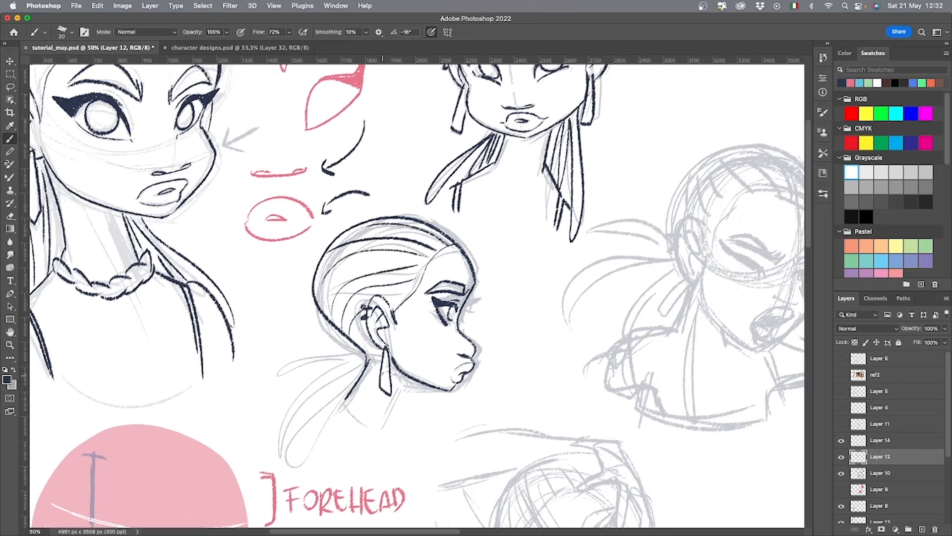
Ink the profile head's loose ponytail strands, the front of the neck and the shoulder.
left_click_drag(357, 351, 277, 412)
mouse_move(277, 412)
left_mouse_down()
mouse_move(353, 354)
mouse_move(309, 453)
left_mouse_up()
left_click_drag(308, 452, 356, 354)
mouse_move(356, 354)
left_mouse_down()
mouse_move(342, 393)
mouse_move(359, 356)
left_mouse_up()
left_click_drag(353, 350, 297, 351)
left_click_drag(407, 378, 377, 469)
mouse_move(502, 413)
left_mouse_down()
mouse_move(418, 433)
mouse_move(333, 474)
left_mouse_up()
Ink the shouting head's face contour, jaw and hairline, and outline its drop earring.
key("super+minus")
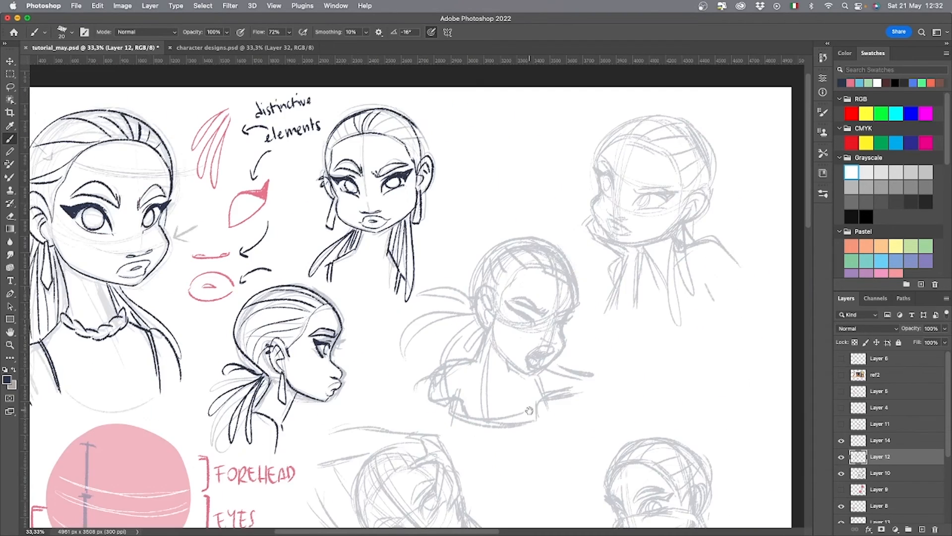
left_click_drag(529, 410, 439, 372)
mouse_move(494, 308)
left_mouse_down()
mouse_move(512, 330)
mouse_move(526, 316)
left_mouse_up()
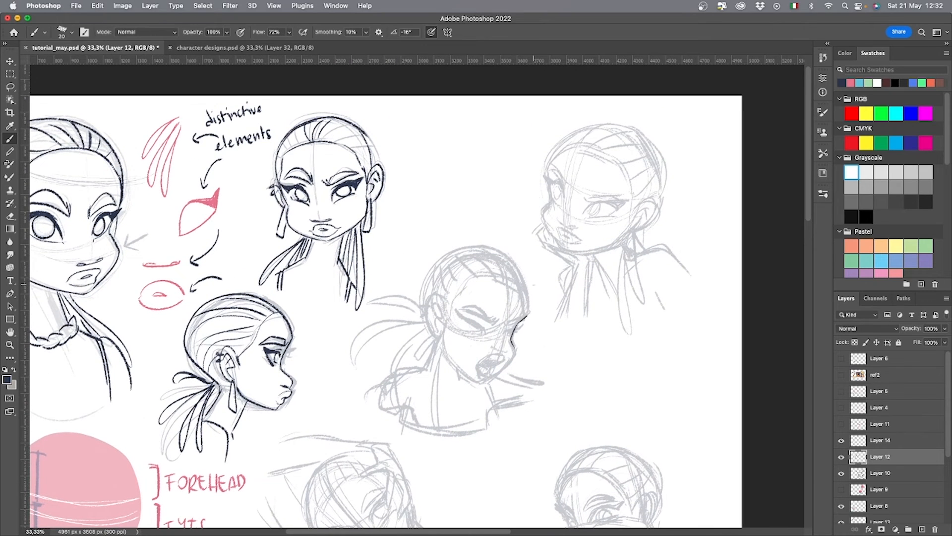
mouse_move(459, 309)
left_mouse_down()
mouse_move(495, 324)
mouse_move(520, 319)
mouse_move(526, 292)
mouse_move(428, 292)
left_mouse_up()
key("super+z")
mouse_move(526, 301)
left_mouse_down()
mouse_move(515, 271)
mouse_move(424, 297)
mouse_move(447, 312)
mouse_move(438, 336)
left_mouse_up()
left_click_drag(440, 335, 418, 357)
Ink the shouting head's ear with its piercing, the frowning eyebrows and the skull outline.
mouse_move(432, 311)
left_mouse_down()
mouse_move(423, 312)
mouse_move(428, 301)
left_mouse_up()
mouse_move(446, 320)
left_mouse_down()
mouse_move(439, 331)
mouse_move(434, 312)
left_mouse_up()
left_click_drag(442, 310, 436, 320)
mouse_move(516, 348)
left_mouse_down()
mouse_move(487, 381)
mouse_move(441, 331)
left_mouse_up()
key("super+z")
mouse_move(481, 383)
left_mouse_down()
mouse_move(460, 368)
mouse_move(444, 331)
mouse_move(465, 291)
mouse_move(518, 282)
mouse_move(526, 291)
left_mouse_up()
key("super+z")
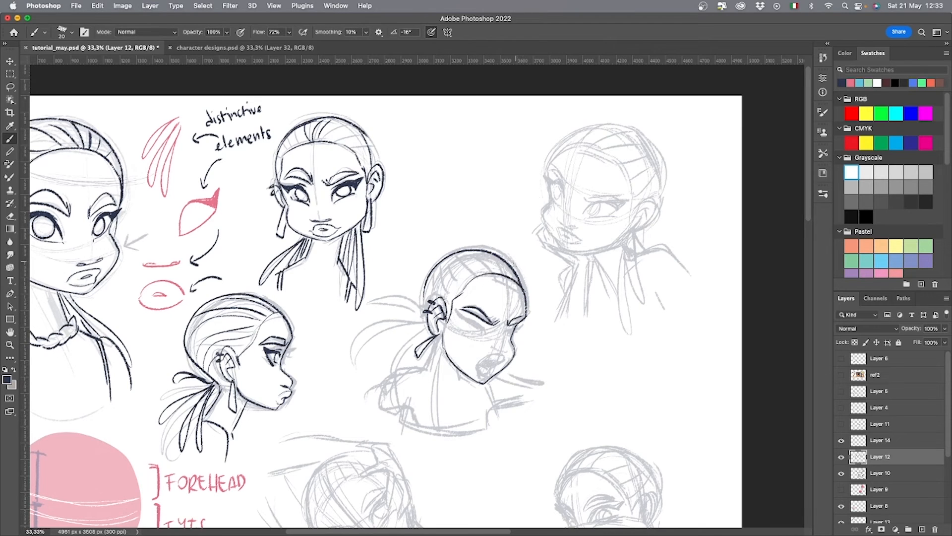
Ink the curved hair strands running from the shouting head's hairline over its skull.
left_click_drag(488, 253, 508, 277)
mouse_move(471, 252)
left_mouse_down()
mouse_move(502, 276)
mouse_move(469, 282)
left_mouse_up()
left_click_drag(431, 275, 452, 298)
left_click_drag(511, 271, 527, 292)
key("super+z")
left_click_drag(489, 251, 524, 287)
left_click_drag(524, 285, 528, 307)
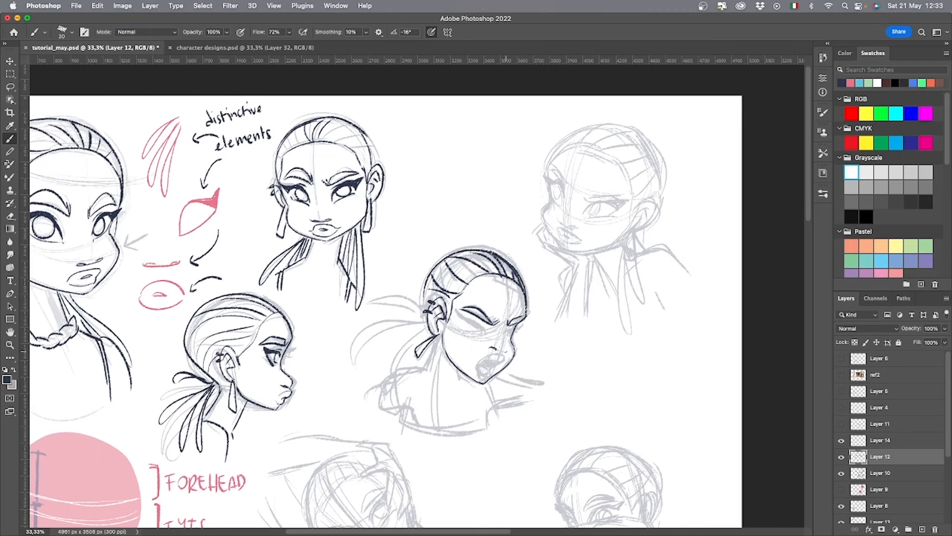
Ink the shouting head's tightly closed eyes, nose and wide-open mouth.
key("super+z")
left_click_drag(506, 331, 524, 324)
mouse_move(461, 317)
left_mouse_down()
mouse_move(486, 331)
mouse_move(472, 318)
left_mouse_up()
mouse_move(503, 360)
left_mouse_down()
mouse_move(476, 380)
mouse_move(489, 390)
mouse_move(505, 355)
mouse_move(476, 367)
left_mouse_up()
key("super+z")
key("super+z")
left_click_drag(521, 367, 467, 326)
Ink the shouting figure's neck, near shoulder and the curved lower edge of the bust.
left_click_drag(385, 294, 324, 344)
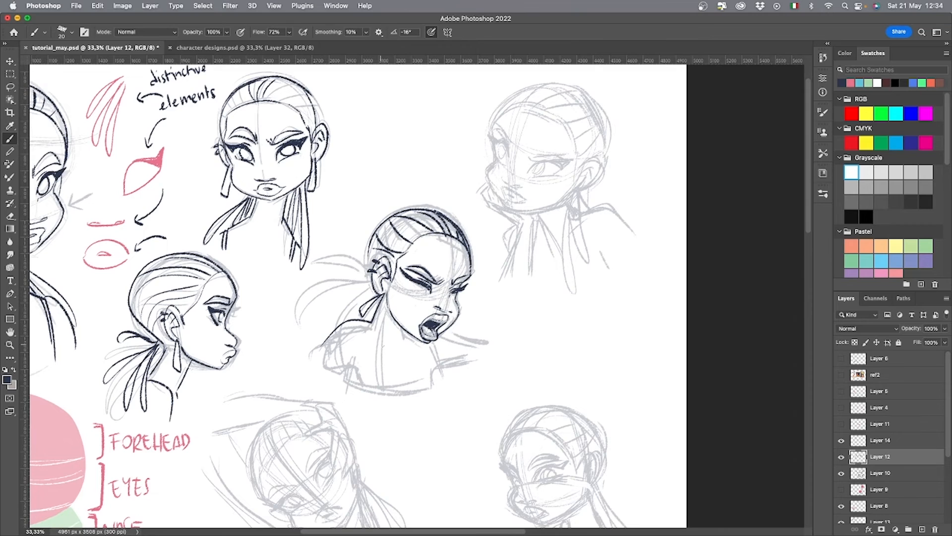
left_click_drag(373, 318, 377, 343)
left_click_drag(381, 345, 389, 349)
left_click_drag(326, 347, 320, 362)
mouse_move(332, 362)
left_mouse_down()
mouse_move(346, 364)
mouse_move(341, 376)
left_mouse_up()
left_click_drag(340, 377, 431, 383)
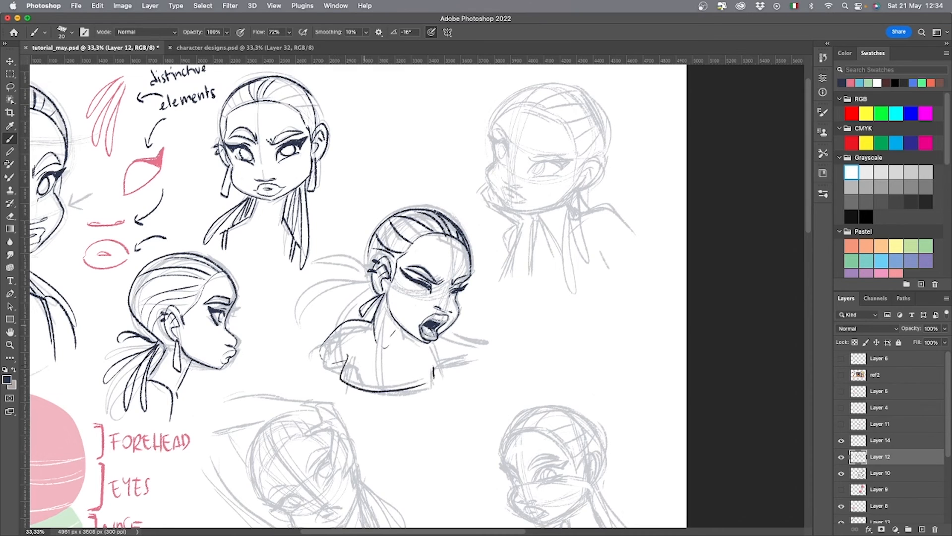
Ink the shouting figure's top straps, collarbones and far shoulder.
left_click_drag(369, 321, 343, 366)
left_click_drag(378, 339, 376, 388)
mouse_move(399, 330)
left_mouse_down()
mouse_move(407, 340)
mouse_move(375, 341)
left_mouse_up()
mouse_move(399, 342)
left_mouse_down()
mouse_move(415, 336)
mouse_move(423, 386)
left_mouse_up()
mouse_move(441, 332)
left_mouse_down()
mouse_move(476, 344)
mouse_move(431, 367)
left_mouse_up()
left_click_drag(430, 364, 431, 387)
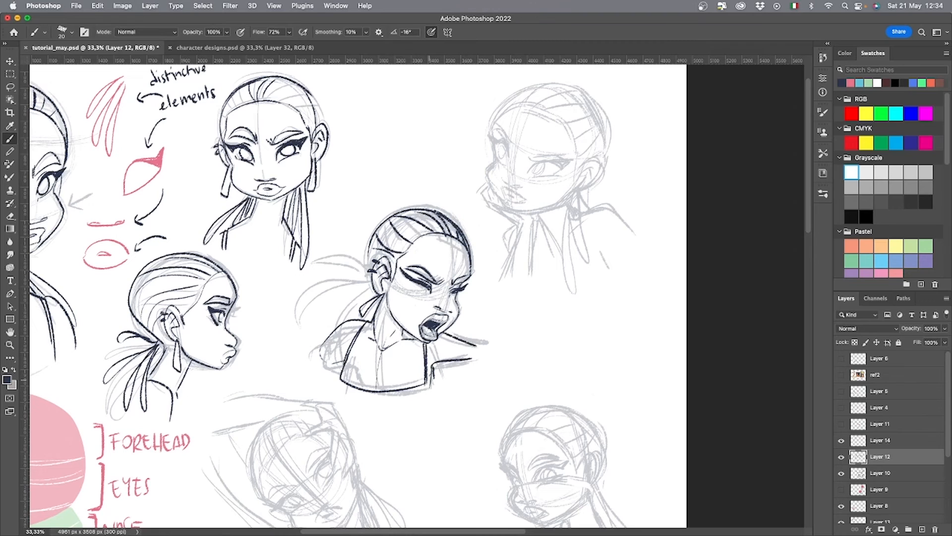
Ink the near arm line and the shouting head's ponytail strands sweeping out behind the ear.
left_click_drag(346, 360, 328, 386)
left_click_drag(368, 247, 371, 288)
mouse_move(370, 284)
left_mouse_down()
mouse_move(313, 307)
mouse_move(290, 364)
left_mouse_up()
key("super+z")
key("super+z")
mouse_move(371, 291)
left_mouse_down()
mouse_move(295, 357)
mouse_move(317, 338)
mouse_move(302, 284)
left_mouse_up()
left_click_drag(371, 287, 312, 280)
mouse_move(371, 290)
left_mouse_down()
mouse_move(297, 331)
mouse_move(290, 346)
left_mouse_up()
left_click_drag(464, 409, 337, 371)
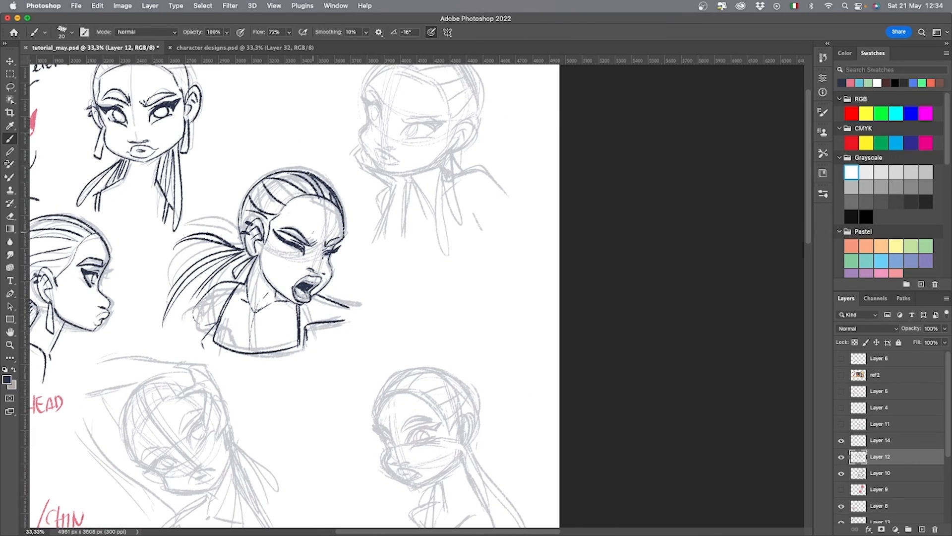
Select part of the shouting head's facial features with the Lasso and adjust their position.
key("l")
mouse_move(305, 260)
left_mouse_down()
mouse_move(272, 229)
mouse_move(304, 258)
mouse_move(344, 241)
mouse_move(337, 257)
mouse_move(324, 259)
mouse_move(329, 251)
left_mouse_up()
key("v")
key("super+z")
key("l")
key("v")
key("super+d")
Ink the cheek, lips, supporting hand and forearm of the upper-right head resting on its hand.
key("b")
left_click_drag(501, 295, 476, 392)
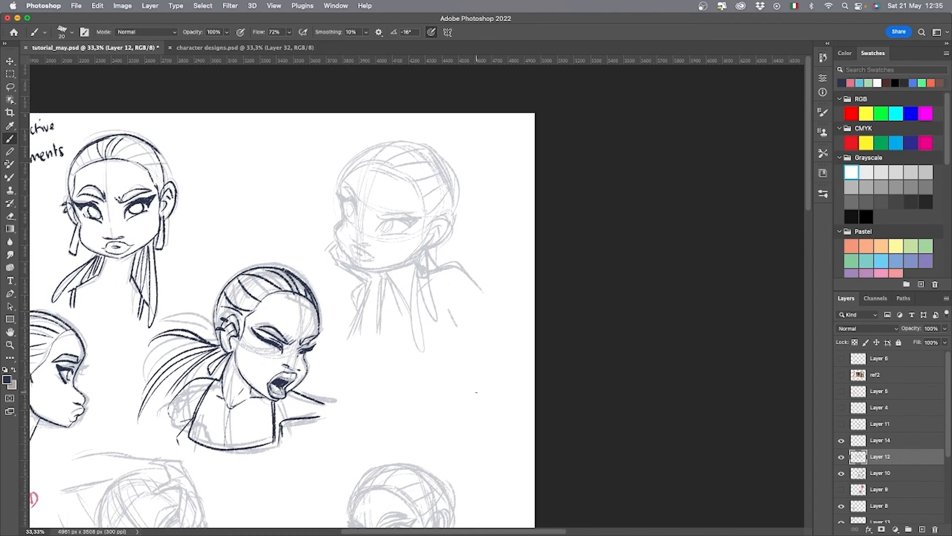
mouse_move(350, 252)
left_mouse_down()
mouse_move(403, 270)
mouse_move(421, 250)
left_mouse_up()
mouse_move(336, 222)
left_mouse_down()
mouse_move(349, 256)
mouse_move(343, 278)
left_mouse_up()
mouse_move(342, 246)
left_mouse_down()
mouse_move(335, 265)
mouse_move(332, 254)
left_mouse_up()
left_click_drag(330, 257, 358, 281)
mouse_move(356, 280)
left_mouse_down()
mouse_move(369, 283)
mouse_move(342, 331)
left_mouse_up()
key("super+z")
left_click_drag(378, 280, 368, 332)
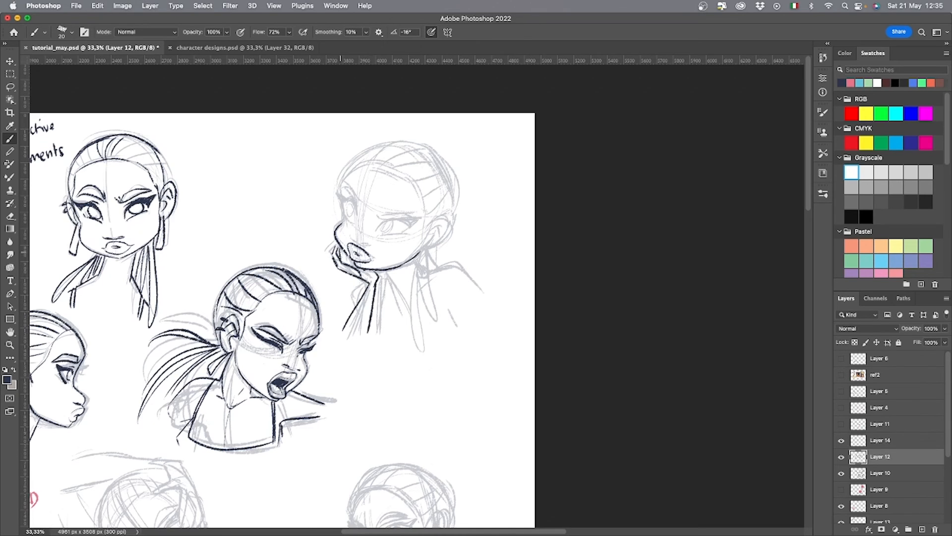
Ink the resting head's jawline, neck, shoulder and the remaining arm and clothing lines.
mouse_move(340, 251)
left_mouse_down()
mouse_move(400, 291)
mouse_move(427, 276)
left_mouse_up()
left_click_drag(366, 282, 341, 332)
key("super+z")
mouse_move(426, 267)
left_mouse_down()
mouse_move(482, 307)
mouse_move(404, 298)
mouse_move(438, 329)
left_mouse_up()
key("super+z")
left_click_drag(386, 281, 376, 331)
left_click_drag(444, 310, 455, 317)
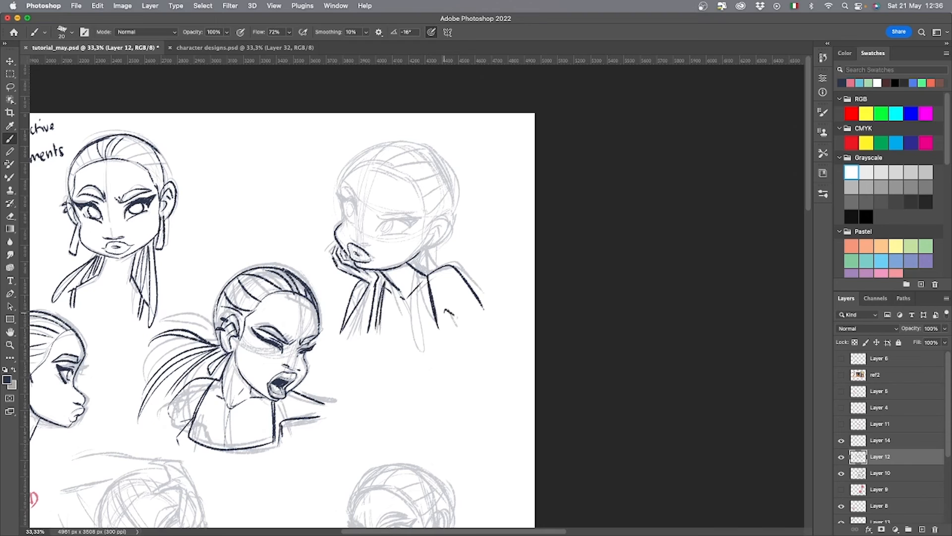
Ink the resting head's ear, earring and the long hair strand hanging beside the neck.
mouse_move(432, 224)
left_mouse_down()
mouse_move(419, 279)
mouse_move(434, 360)
left_mouse_up()
key("e")
key("b")
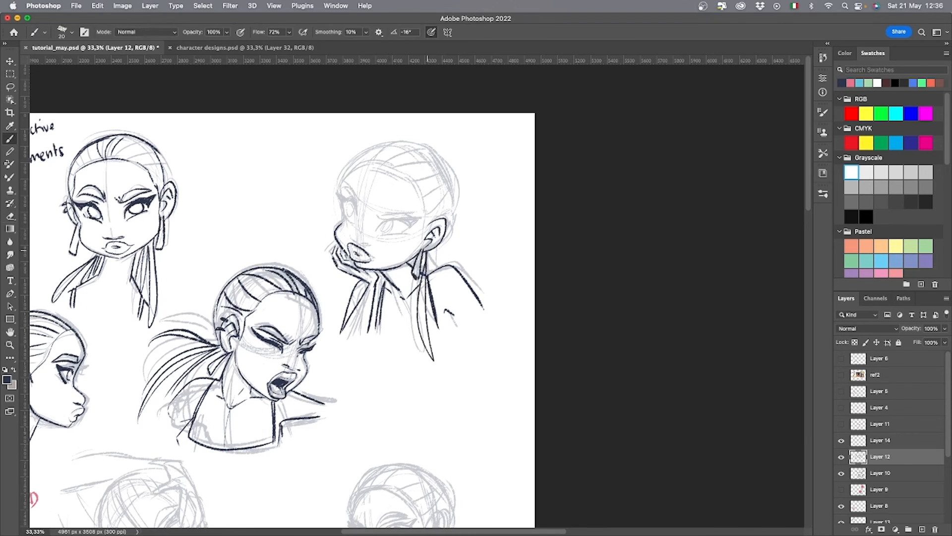
Ink the resting head's hairline, skull outline and combed-back hair strands.
mouse_move(428, 250)
left_mouse_down()
mouse_move(444, 265)
mouse_move(424, 195)
mouse_move(355, 168)
mouse_move(340, 214)
left_mouse_up()
mouse_move(345, 171)
left_mouse_down()
mouse_move(447, 168)
mouse_move(457, 226)
left_mouse_up()
left_click_drag(430, 146, 457, 227)
left_click_drag(372, 161, 417, 145)
mouse_move(386, 168)
left_mouse_down()
mouse_move(440, 152)
mouse_move(455, 188)
left_mouse_up()
left_click_drag(426, 203, 455, 200)
left_click_drag(428, 217, 451, 210)
left_click_drag(366, 151, 363, 162)
left_click_drag(357, 157, 353, 167)
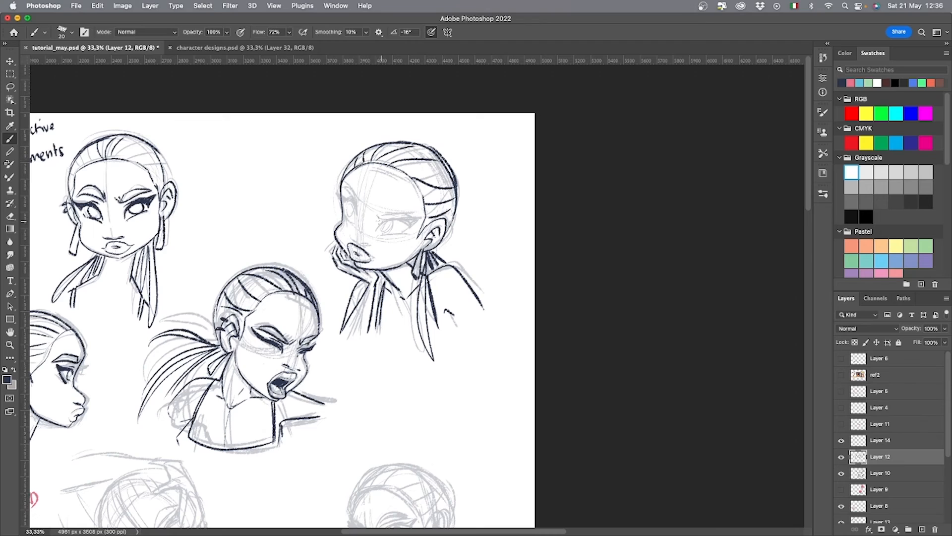
Ink the resting head's eyebrows, nose and both winged eyes.
mouse_move(373, 214)
left_mouse_down()
mouse_move(412, 219)
mouse_move(354, 191)
mouse_move(356, 202)
left_mouse_up()
mouse_move(372, 248)
left_mouse_down()
mouse_move(351, 239)
mouse_move(404, 233)
mouse_move(388, 220)
left_mouse_up()
mouse_move(386, 222)
left_mouse_down()
mouse_move(419, 224)
mouse_move(394, 228)
left_mouse_up()
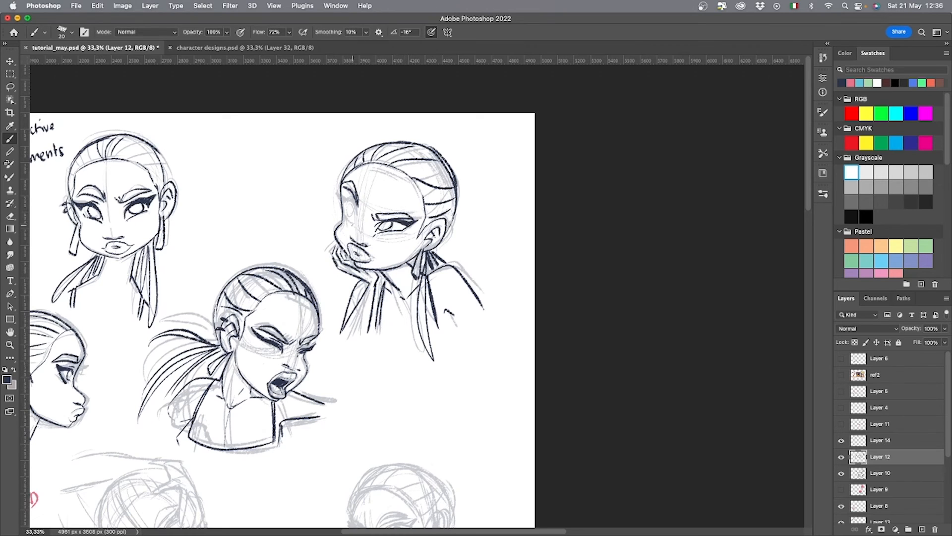
left_click_drag(354, 200, 345, 216)
Ink the lips of the lower-right head over its grey sketch.
left_click_drag(492, 410, 416, 389)
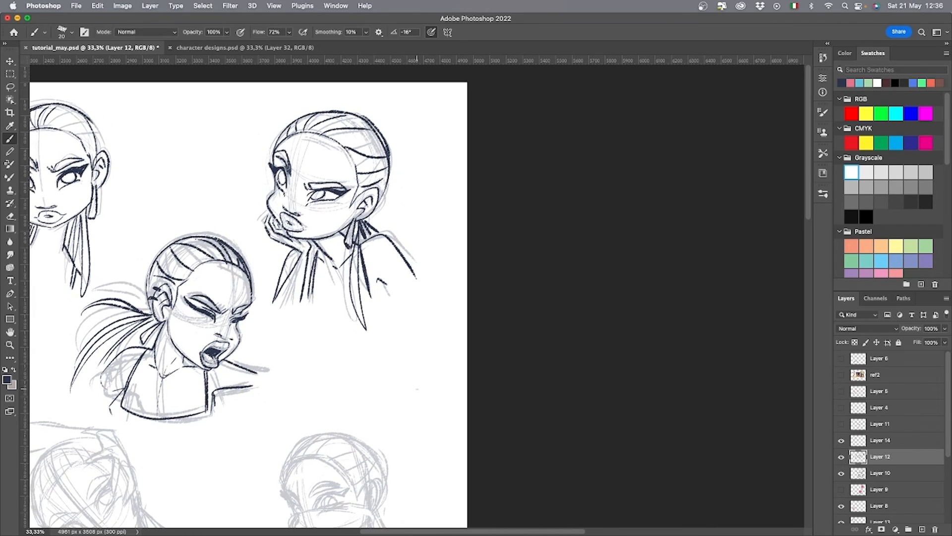
left_click_drag(476, 432, 443, 129)
mouse_move(296, 245)
left_mouse_down()
mouse_move(271, 241)
mouse_move(294, 238)
mouse_move(766, 375)
mouse_move(384, 324)
mouse_move(405, 314)
left_mouse_up()
key("super+z")
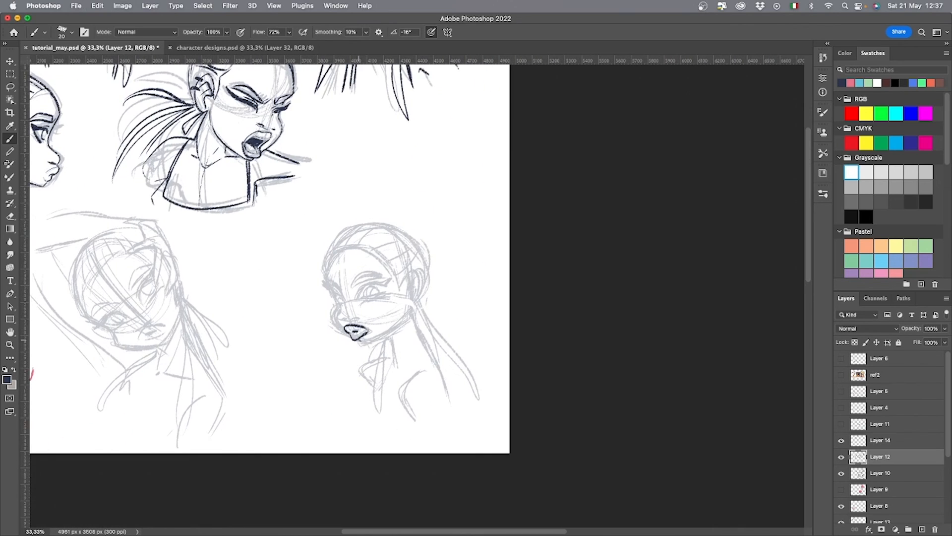
Try to ink the lower-right head's jawline, nose and cheek contour over its grey sketch.
left_click_drag(361, 341, 405, 314)
left_click_drag(342, 320, 357, 321)
key("super+z")
left_click_drag(337, 285, 343, 306)
key("super+z")
key("super+z")
key("super+z")
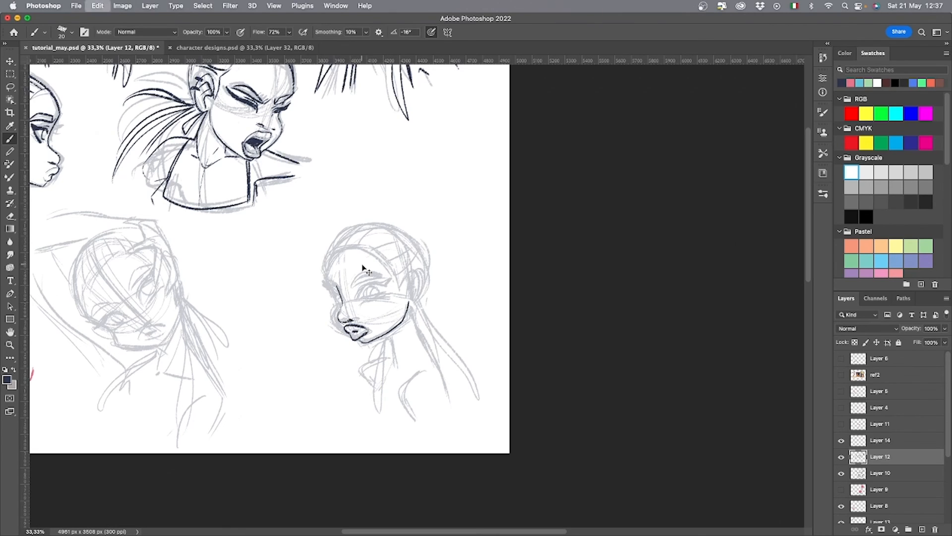
key("super+z")
Ink the lower-right head's eyebrows, winged eyes and forehead contour.
mouse_move(338, 291)
left_mouse_down()
mouse_move(344, 306)
mouse_move(384, 281)
left_mouse_up()
left_click_drag(376, 288, 386, 279)
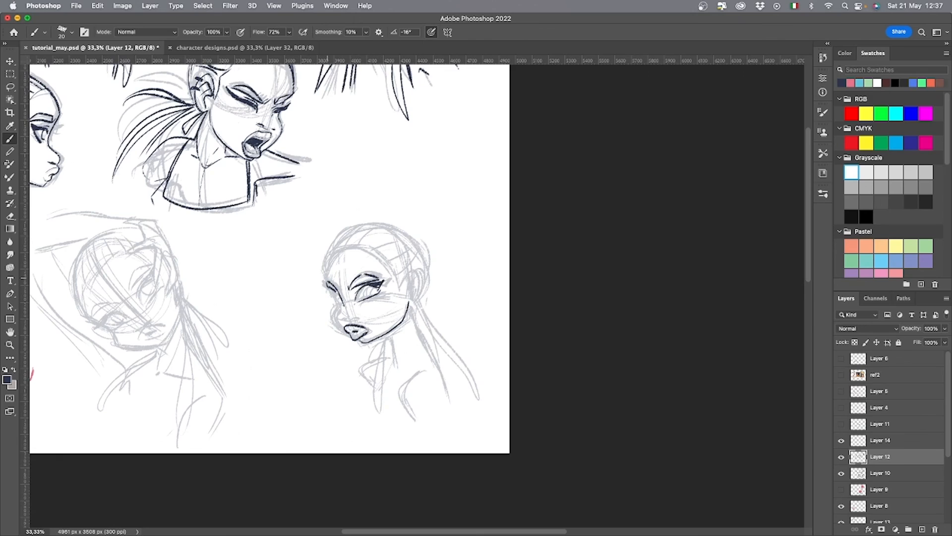
left_click_drag(338, 306, 342, 328)
mouse_move(333, 253)
left_mouse_down()
mouse_move(338, 304)
mouse_move(325, 288)
left_mouse_up()
Erase the lower-right head's inked jawline and ink its nose.
key("e")
left_click_drag(364, 342, 409, 304)
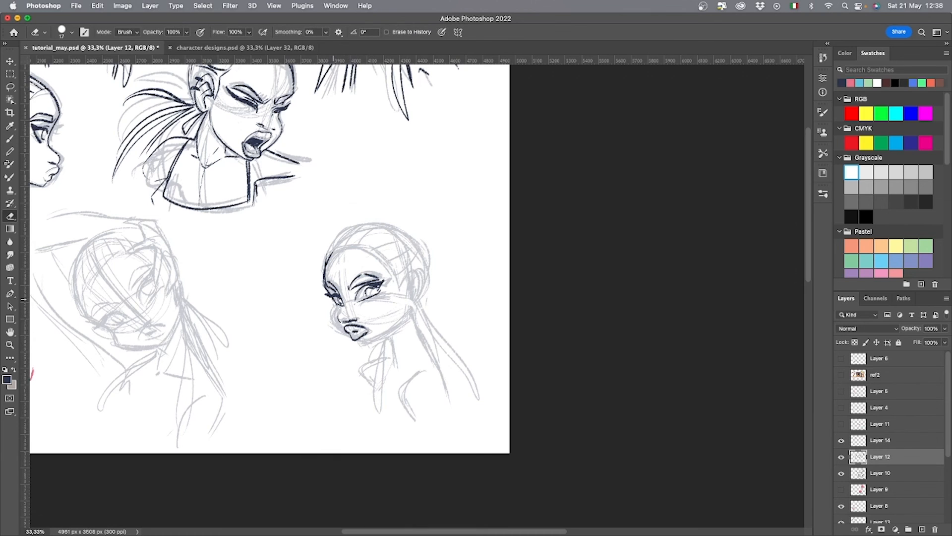
left_click_drag(343, 321, 345, 322)
key("b")
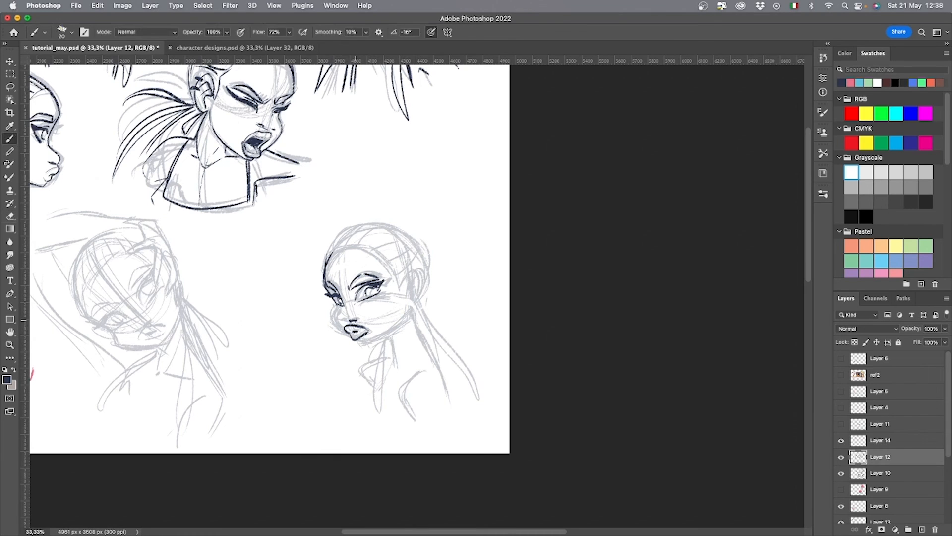
Ink the lower-right head's cheek and jaw contour, undoing the stray strokes.
mouse_move(335, 310)
left_mouse_down()
mouse_move(350, 337)
mouse_move(337, 323)
left_mouse_up()
key("super+z")
key("super+z")
mouse_move(337, 316)
left_mouse_down()
mouse_move(346, 326)
mouse_move(471, 314)
mouse_move(672, 412)
mouse_move(536, 364)
mouse_move(435, 403)
left_mouse_up()
Ink the lower-right head's hairline, ear and long drop earring.
key("super+z")
mouse_move(376, 326)
left_mouse_down()
mouse_move(423, 321)
mouse_move(430, 337)
left_mouse_up()
left_click_drag(431, 336, 447, 362)
left_click_drag(448, 349, 452, 394)
Ink the lower-right head's combed-back hair strands and rounded skull outline.
key("super+z")
left_click_drag(457, 372, 456, 396)
left_click_drag(387, 318, 406, 294)
left_click_drag(372, 332, 399, 295)
mouse_move(398, 314)
left_mouse_down()
mouse_move(426, 294)
mouse_move(444, 304)
left_mouse_up()
mouse_move(426, 325)
left_mouse_down()
mouse_move(457, 309)
mouse_move(468, 345)
left_mouse_up()
key("super+z")
key("super+z")
left_click_drag(411, 290, 471, 307)
mouse_move(463, 303)
left_mouse_down()
mouse_move(476, 347)
mouse_move(467, 364)
left_mouse_up()
Ink the lower-right figure's neck, near shoulder, arm and back contour.
left_click_drag(437, 398, 443, 435)
left_click_drag(460, 377, 501, 491)
left_click_drag(451, 439, 469, 501)
left_click_drag(484, 425, 421, 459)
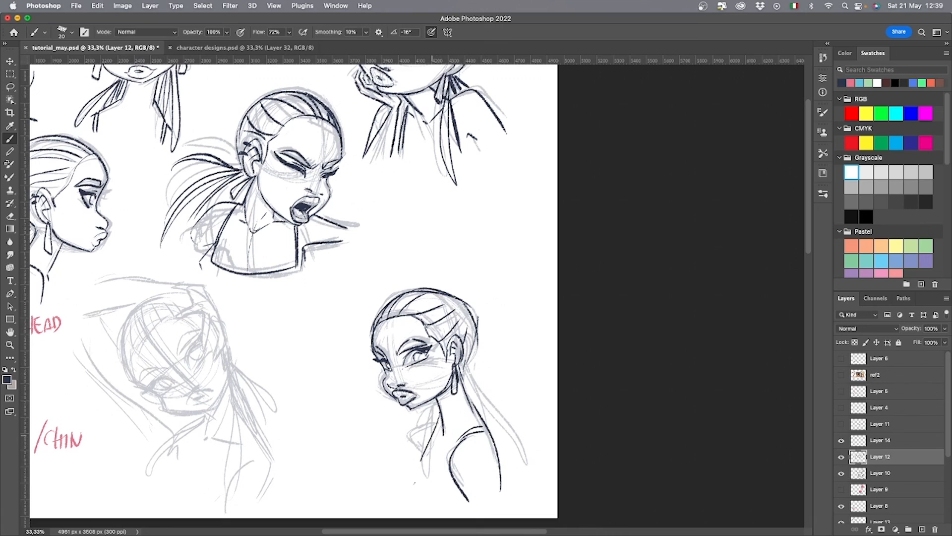
Ink the lower-right figure's far shoulder, chest line and long hair strands hanging on both sides of the neck.
left_click_drag(441, 414, 416, 486)
left_click_drag(439, 412, 404, 429)
key("super+z")
left_click_drag(438, 402, 411, 466)
mouse_move(433, 421)
left_mouse_down()
mouse_move(411, 445)
mouse_move(422, 459)
left_mouse_up()
left_click_drag(425, 456, 446, 469)
left_click_drag(467, 368, 518, 471)
left_click_drag(464, 370, 506, 481)
Ink the tilted lower-middle figure's hand resting on the head, the raised arm and the first neck line.
left_click_drag(602, 393, 549, 353)
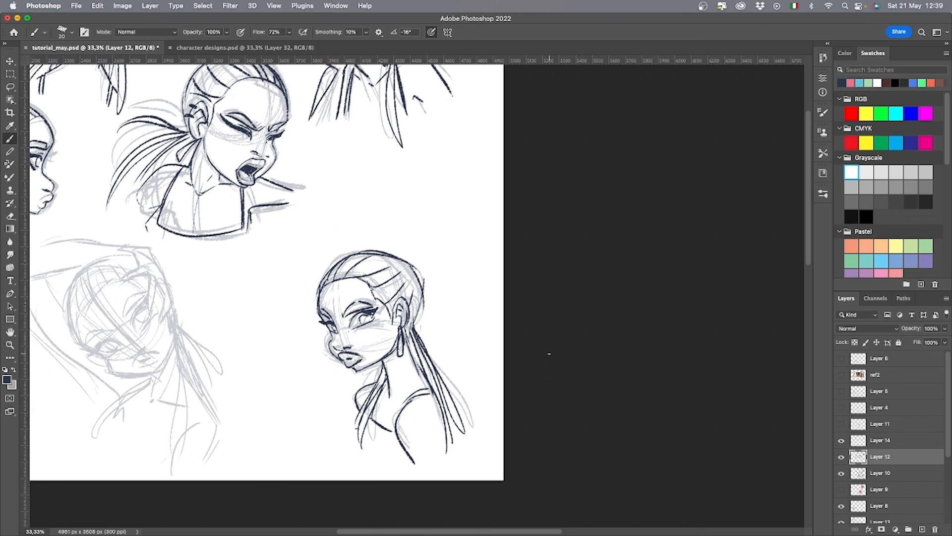
left_click_drag(319, 409, 435, 436)
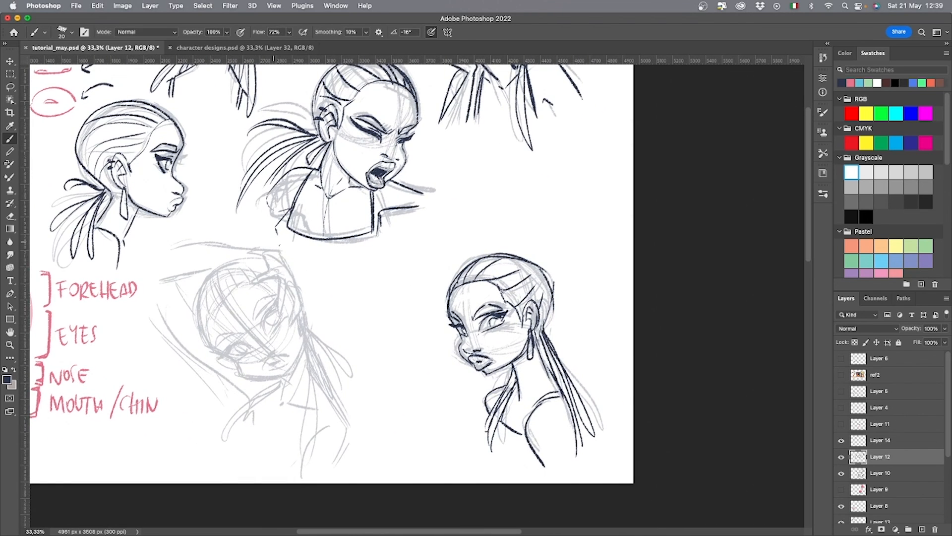
mouse_move(253, 281)
left_mouse_down()
mouse_move(274, 274)
mouse_move(281, 313)
left_mouse_up()
left_click_drag(287, 285, 300, 325)
left_click_drag(291, 276, 304, 331)
left_click_drag(296, 278, 301, 303)
mouse_move(272, 248)
left_mouse_down()
mouse_move(298, 281)
mouse_move(241, 246)
mouse_move(165, 256)
left_mouse_up()
mouse_move(221, 264)
left_mouse_down()
mouse_move(187, 276)
mouse_move(245, 386)
left_mouse_up()
left_click_drag(283, 378, 284, 404)
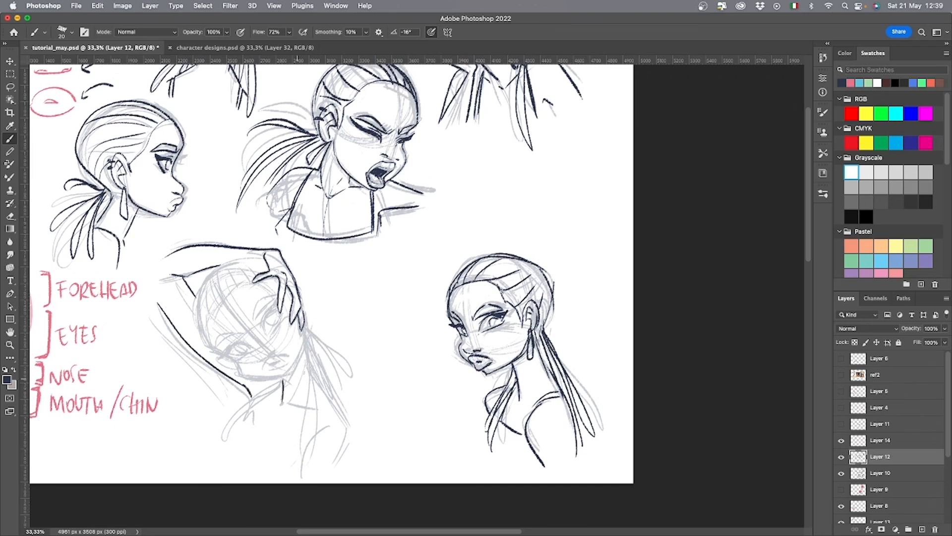
Ink the tilted figure's neck, shoulders, upper arms and garment neckline.
mouse_move(306, 345)
left_mouse_down()
mouse_move(341, 436)
mouse_move(326, 472)
left_mouse_up()
left_click_drag(329, 424, 290, 467)
mouse_move(253, 396)
left_mouse_down()
mouse_move(234, 433)
mouse_move(239, 455)
left_mouse_up()
mouse_move(247, 397)
left_mouse_down()
mouse_move(277, 386)
mouse_move(279, 443)
left_mouse_up()
left_click_drag(331, 419, 284, 464)
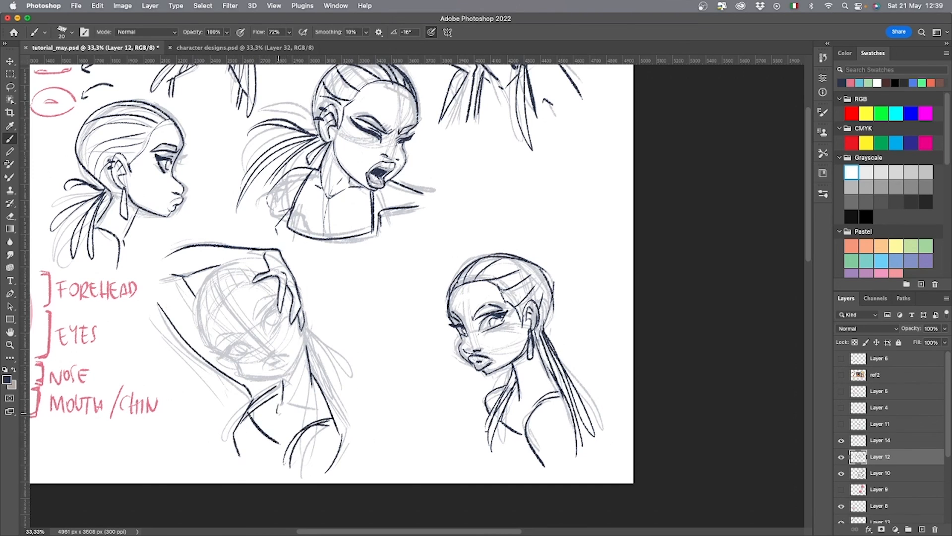
left_click_drag(281, 377, 327, 419)
Ink the tilted head's jaw and cheek contour and its lips, undoing the stray strokes.
mouse_move(283, 380)
left_mouse_down()
mouse_move(239, 374)
mouse_move(208, 343)
mouse_move(204, 317)
left_mouse_up()
key("super+z")
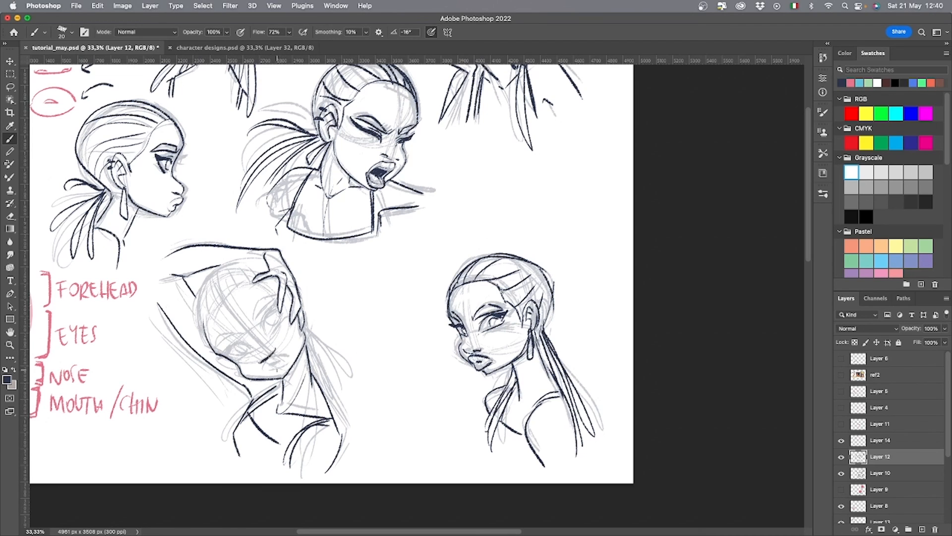
left_click_drag(264, 366, 286, 355)
key("super+z")
mouse_move(262, 367)
left_mouse_down()
mouse_move(279, 371)
mouse_move(288, 357)
left_mouse_up()
key("super+z")
Ink the tilted head's eyebrows and both winged eyes.
left_click_drag(248, 311, 273, 292)
mouse_move(245, 310)
left_mouse_down()
mouse_move(249, 317)
mouse_move(277, 294)
left_mouse_up()
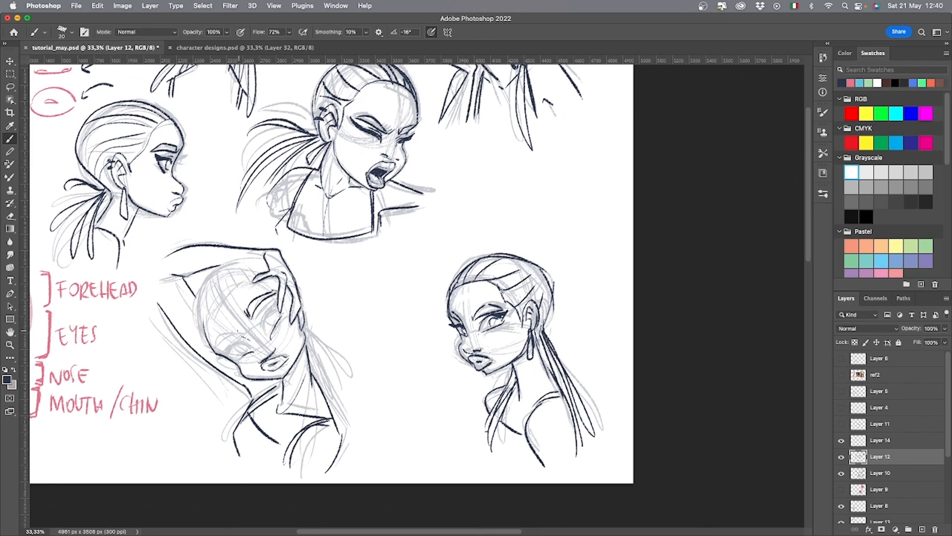
left_click_drag(224, 327, 236, 332)
left_click_drag(235, 331, 218, 351)
mouse_move(274, 309)
left_mouse_down()
mouse_move(266, 334)
mouse_move(234, 358)
mouse_move(214, 357)
left_mouse_up()
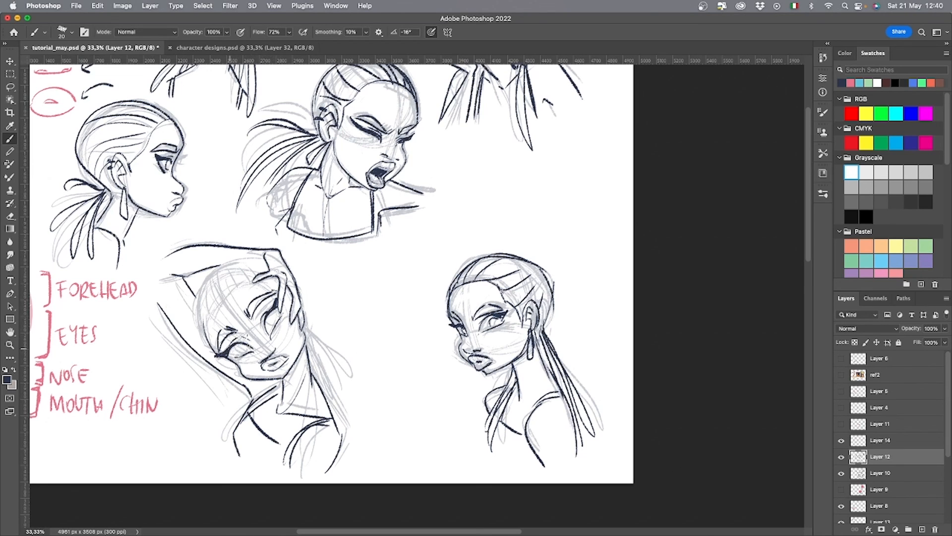
mouse_move(275, 307)
left_mouse_down()
mouse_move(241, 353)
mouse_move(206, 353)
left_mouse_up()
Ink the tilted head's hairline and the two hanging earrings.
mouse_move(234, 286)
left_mouse_down()
mouse_move(204, 324)
mouse_move(271, 280)
left_mouse_up()
mouse_move(214, 358)
left_mouse_down()
mouse_move(240, 373)
mouse_move(243, 392)
left_mouse_up()
left_click_drag(220, 363, 224, 370)
left_click_drag(305, 322, 314, 352)
Ink the tilted head's long hair strands falling on both sides of the neck.
left_click_drag(276, 380, 225, 421)
left_click_drag(275, 386, 228, 433)
left_click_drag(312, 354, 344, 430)
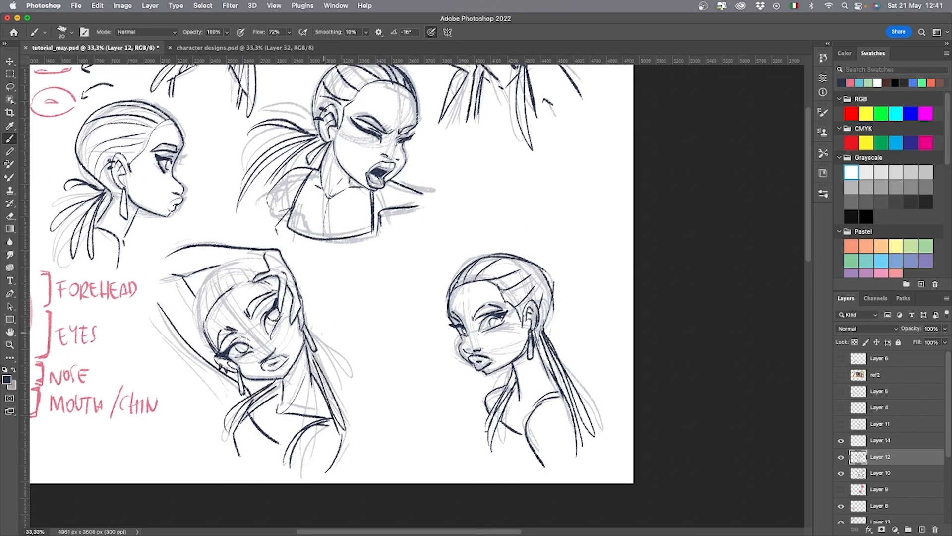
left_click_drag(313, 333, 355, 417)
mouse_move(310, 322)
left_mouse_down()
mouse_move(357, 361)
mouse_move(340, 342)
left_mouse_up()
Ink the tilted head's skull outline and combed-back hair strands, undoing the last stray stroke.
left_click_drag(208, 303, 215, 275)
left_click_drag(215, 292, 226, 274)
mouse_move(206, 340)
left_mouse_down()
mouse_move(243, 263)
mouse_move(259, 258)
left_mouse_up()
left_click_drag(227, 269, 240, 284)
left_click_drag(235, 262, 250, 279)
left_click_drag(200, 299, 204, 324)
mouse_move(252, 286)
left_mouse_down()
mouse_move(267, 283)
mouse_move(307, 316)
mouse_move(291, 306)
left_mouse_up()
key("super+z")
Hide the grey sketch on Layer 10 with the whole page in view.
key("super+minus")
key("super+minus")
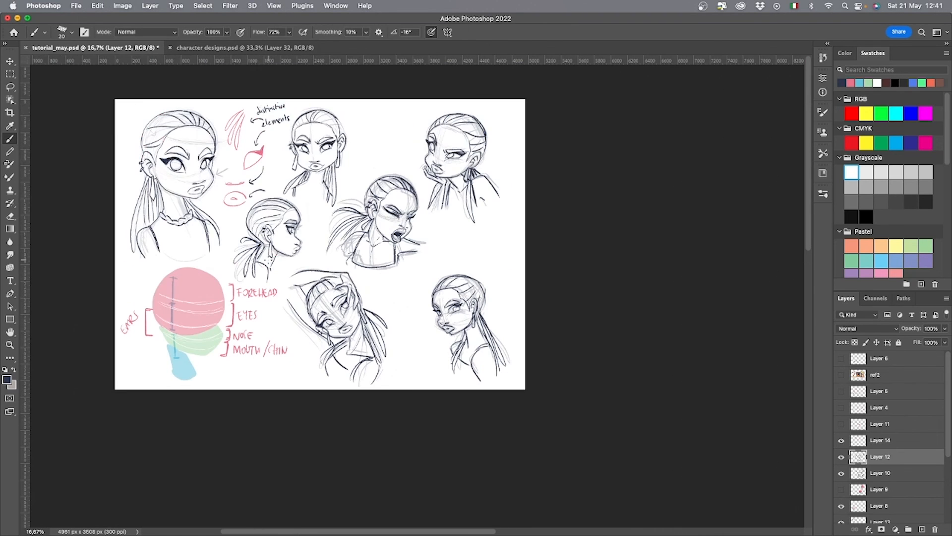
left_click(841, 473)
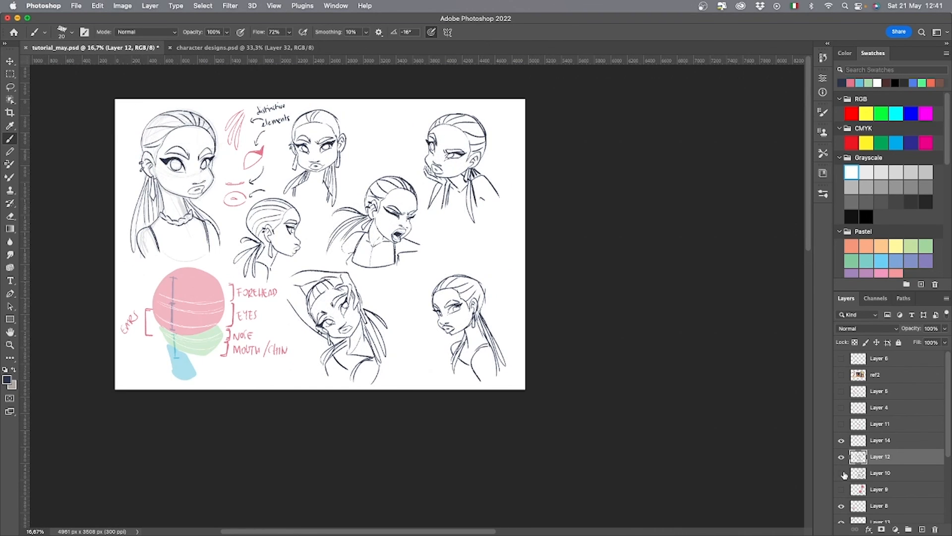